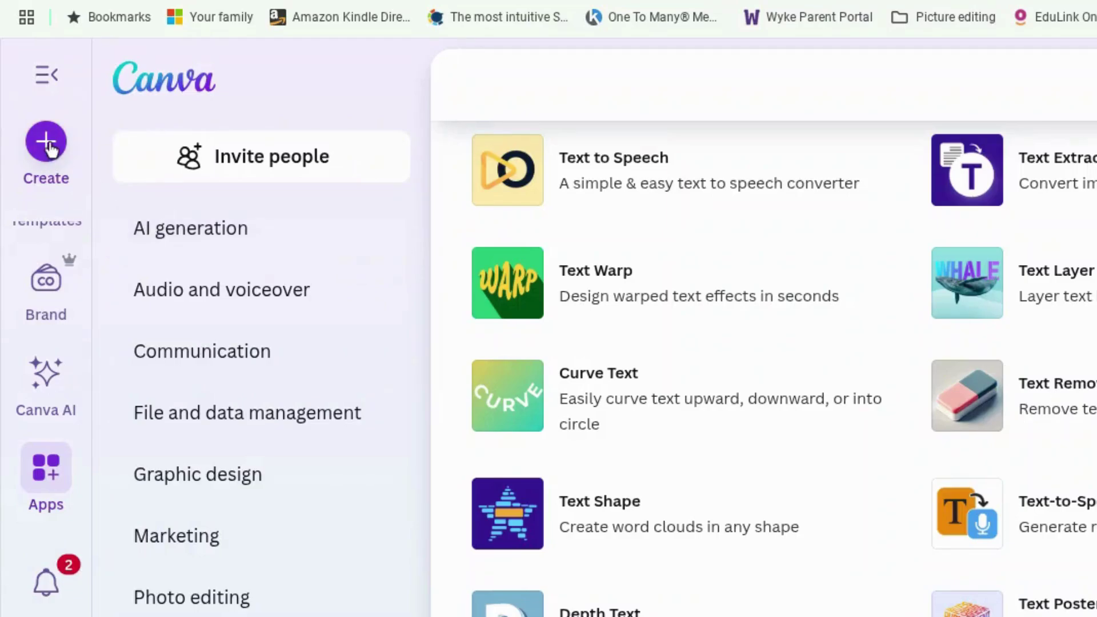
Create a new blank mobile video design and dismiss its template suggestions.
click(49, 144)
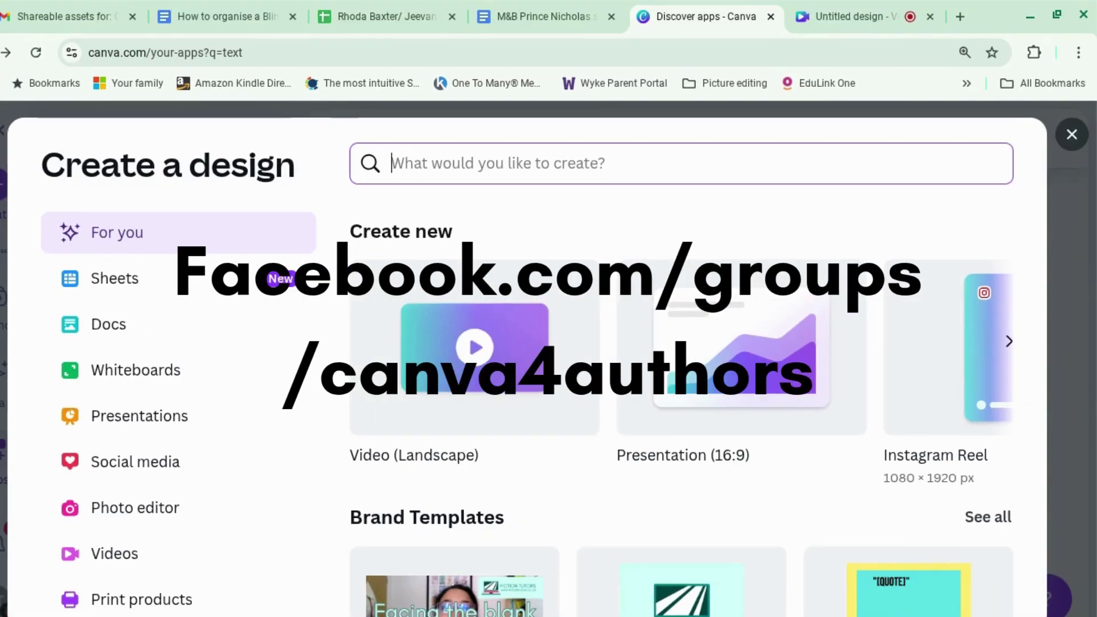
click(924, 372)
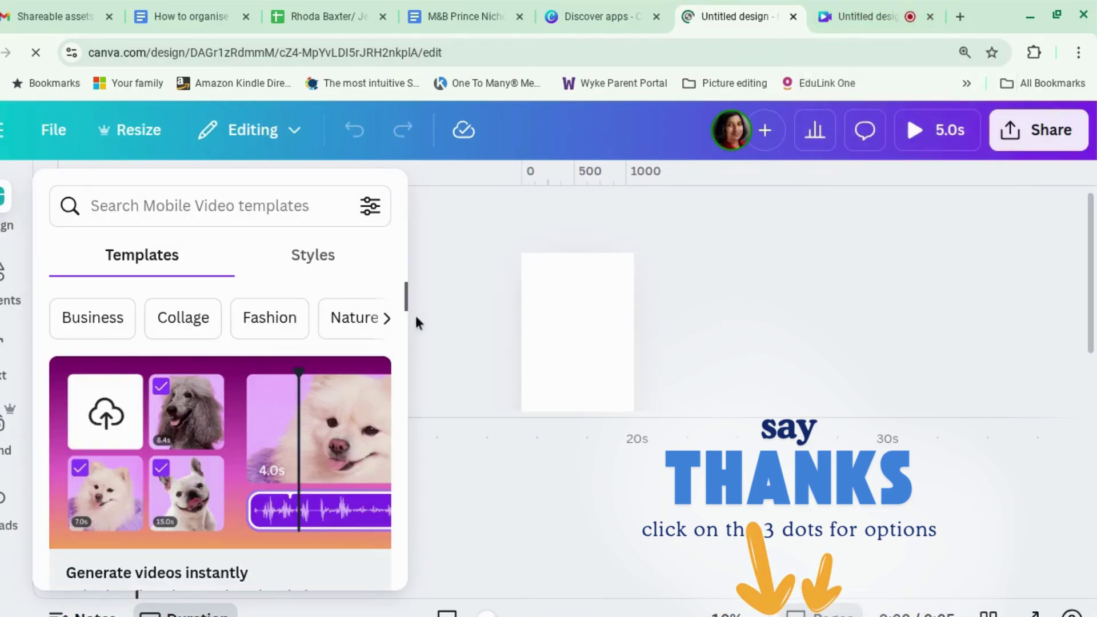
click(446, 303)
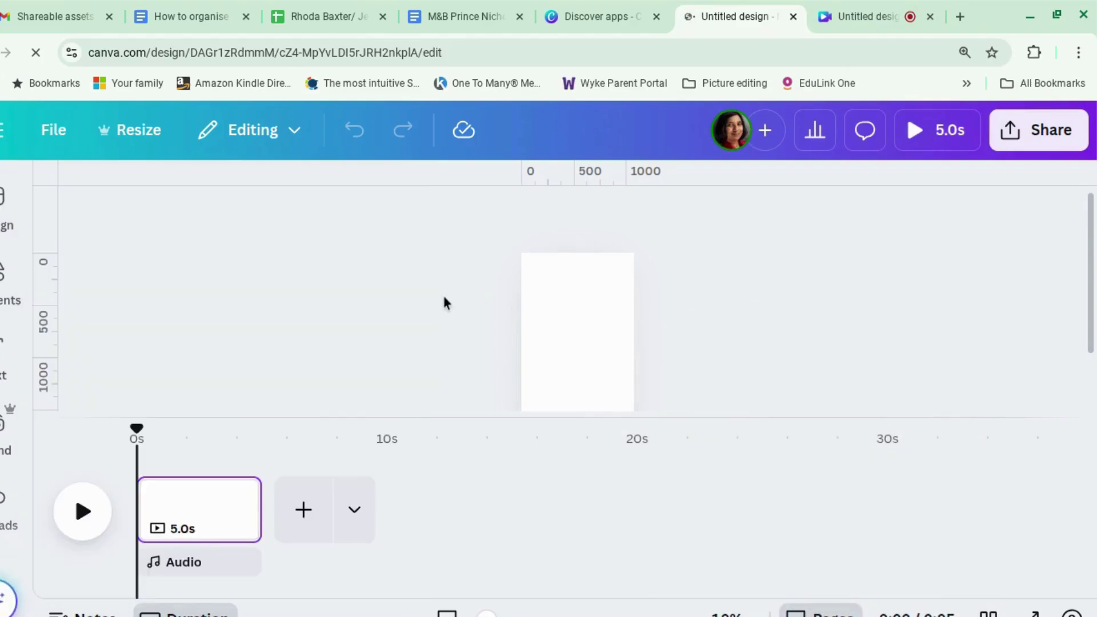
Search the elements library for "mountains" and restrict the results to graphics.
click(3, 271)
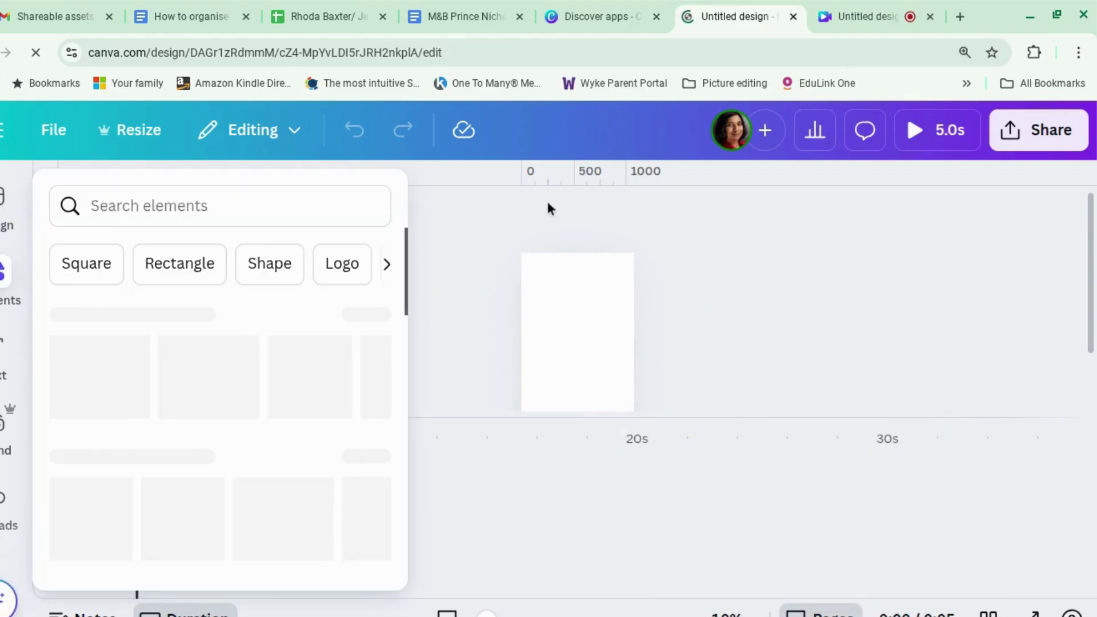
click(3, 274)
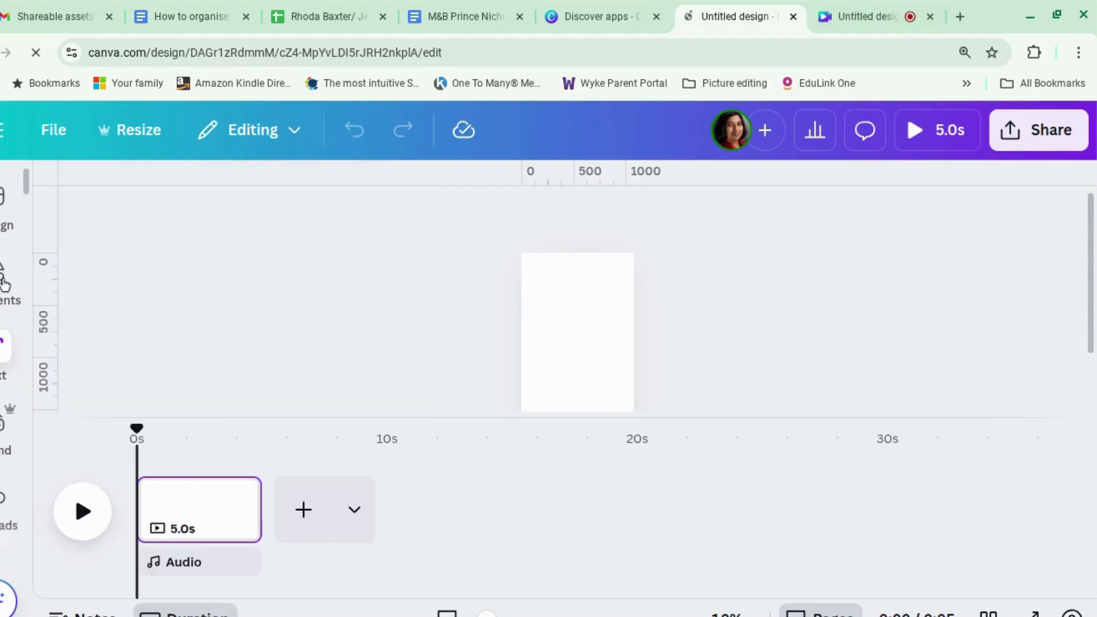
click(3, 281)
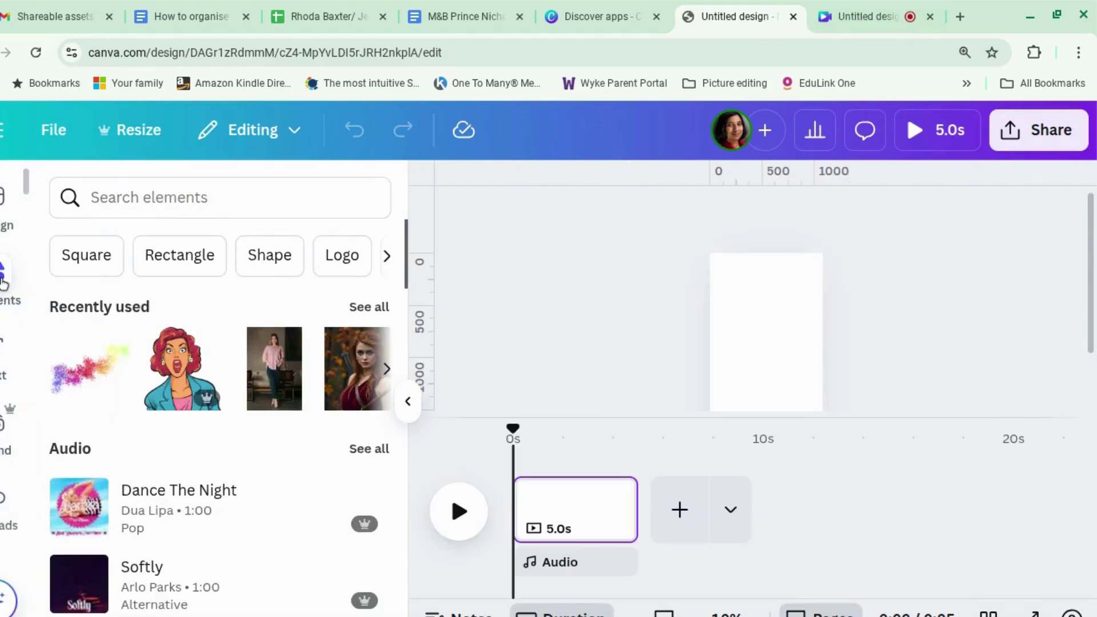
click(143, 208)
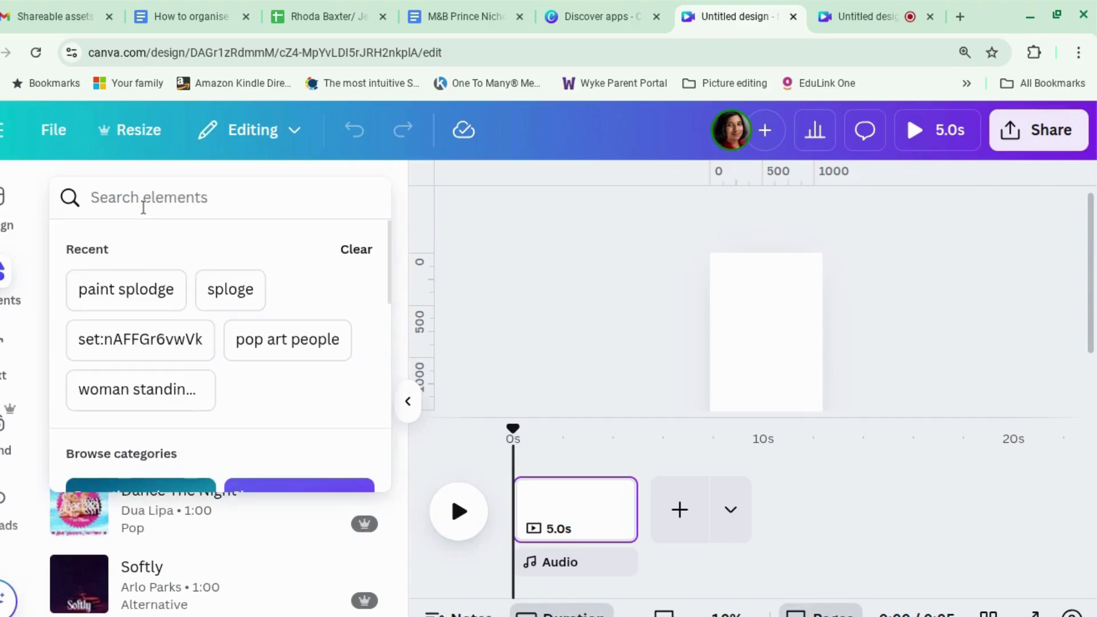
text(mountains)
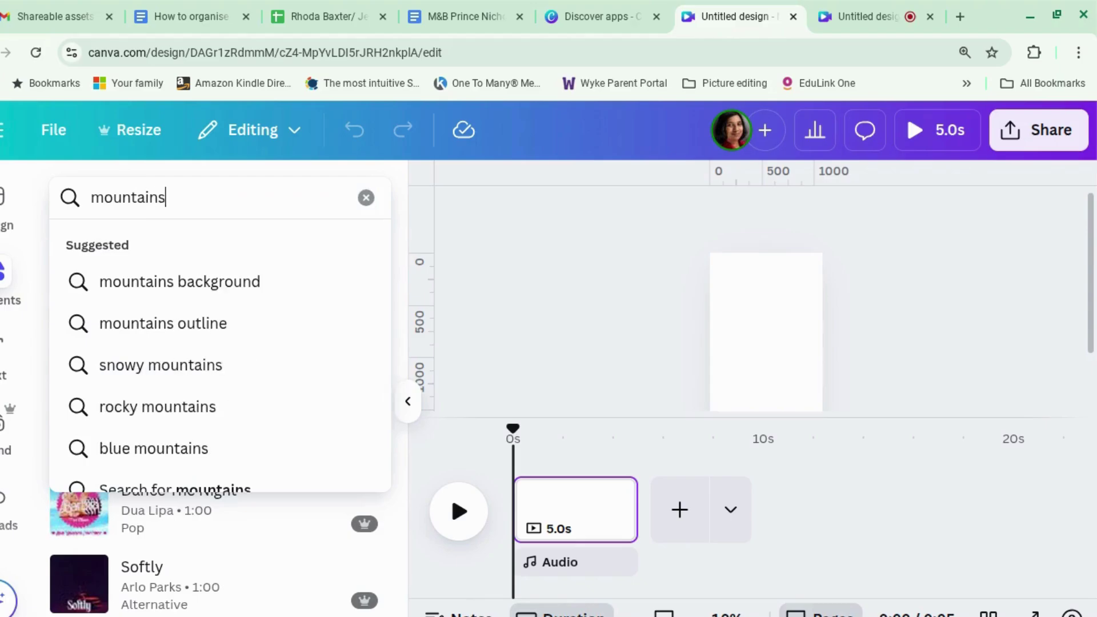
key(Return)
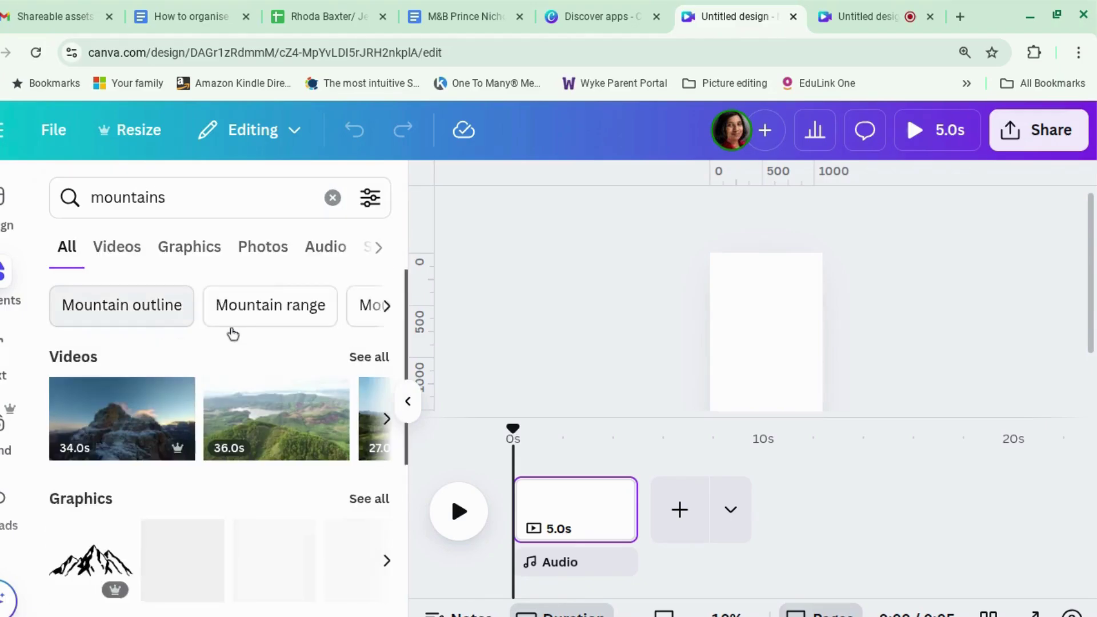
click(181, 250)
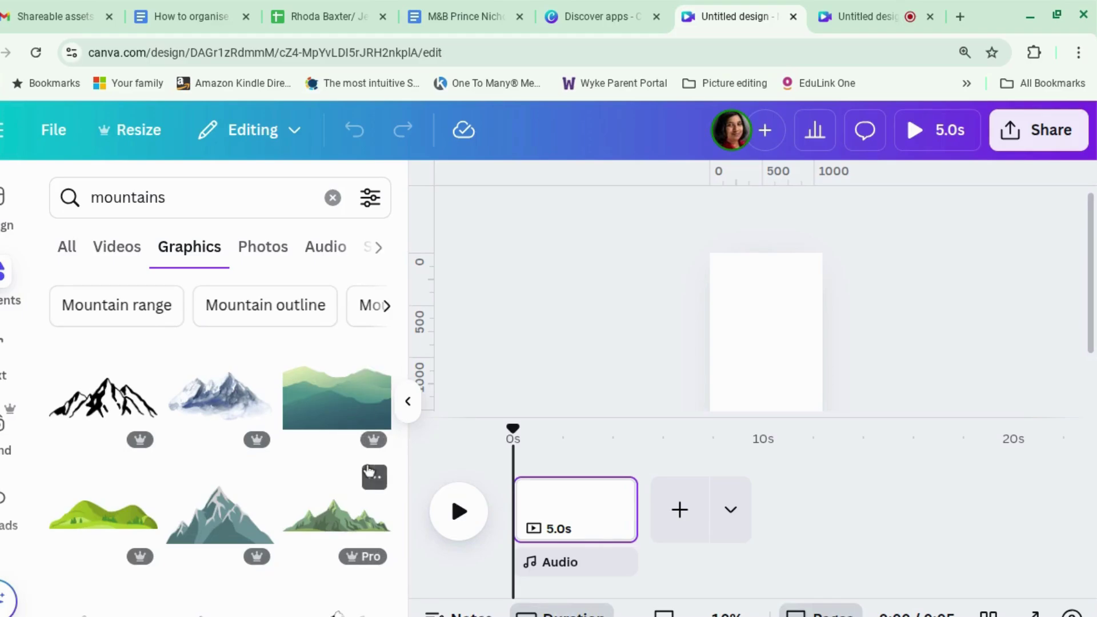
Add the plain sage-green mountain graphic, enlarge it beyond the page width and move it down to the page's bottom.
scroll(368, 470, down, 2)
scroll(369, 470, down, 5)
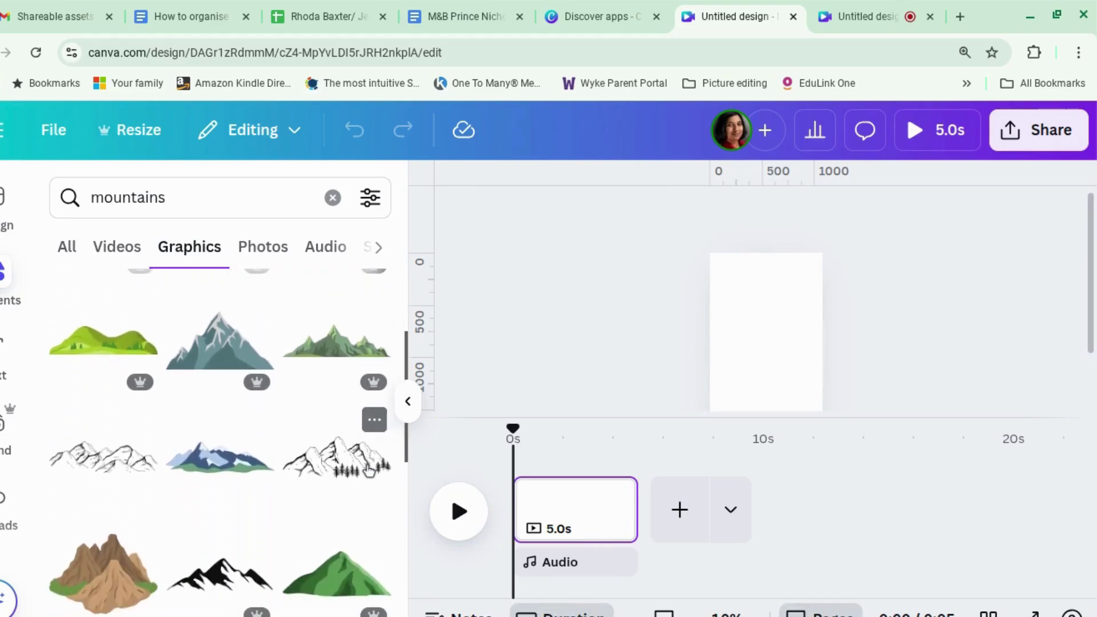
click(228, 444)
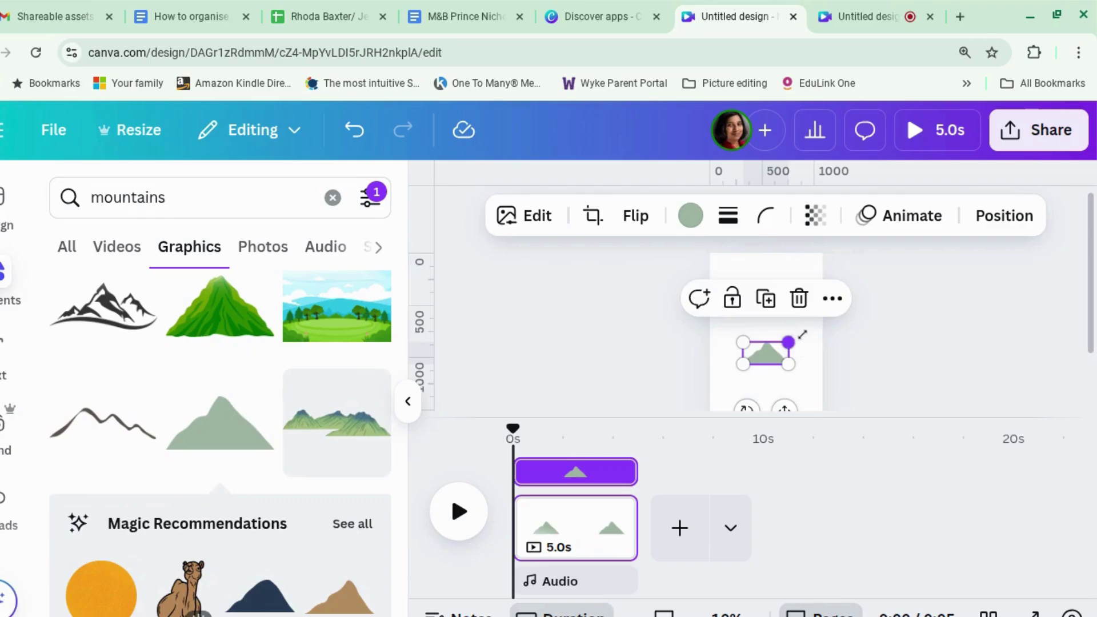
drag(788, 341, 900, 287)
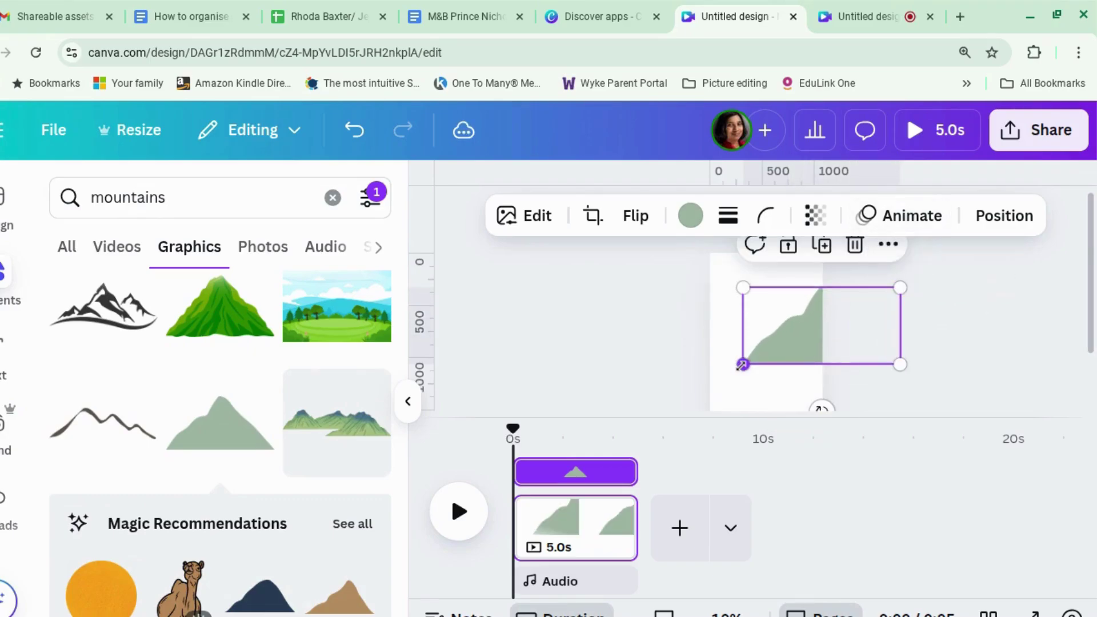
drag(741, 365, 699, 386)
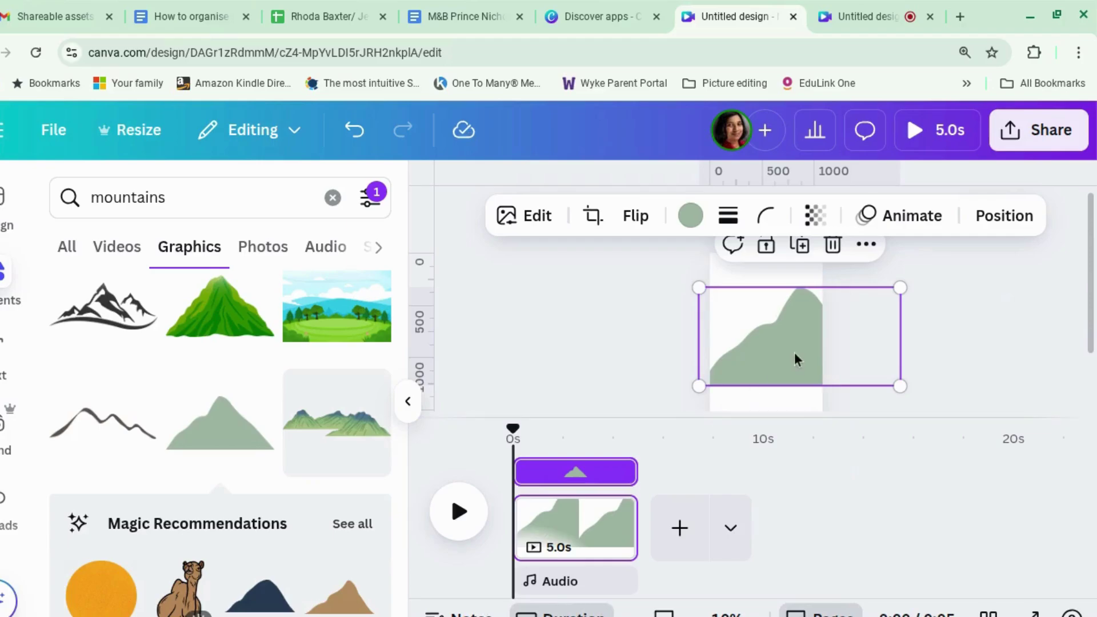
drag(797, 359, 798, 380)
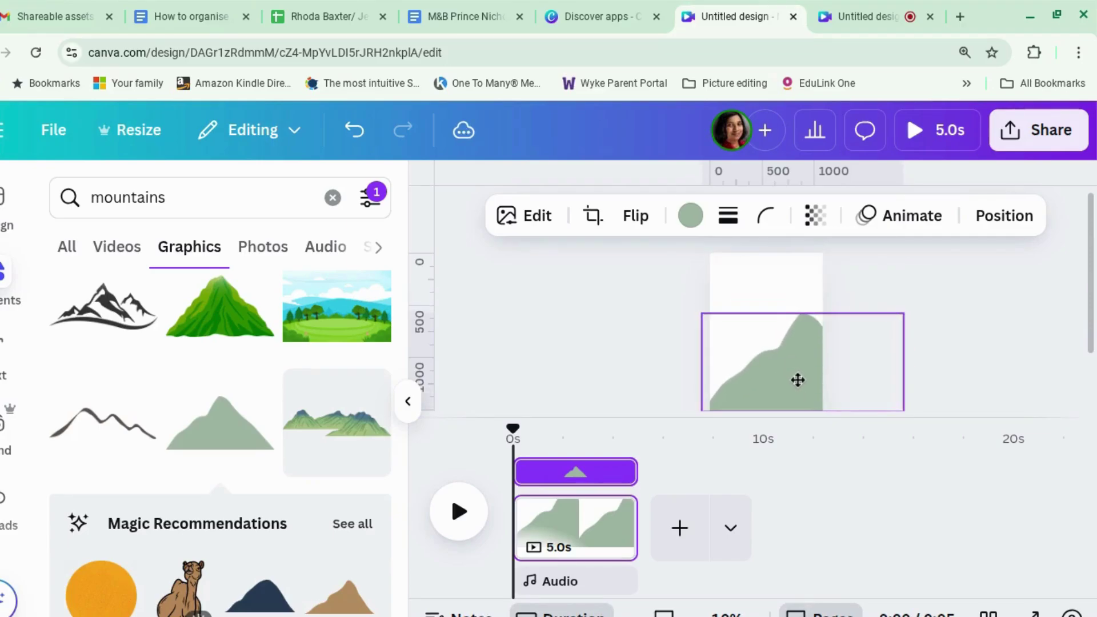
click(996, 306)
Add a text box reading "Climb every mountain" over the mountain graphic.
key(ctrl+equal)
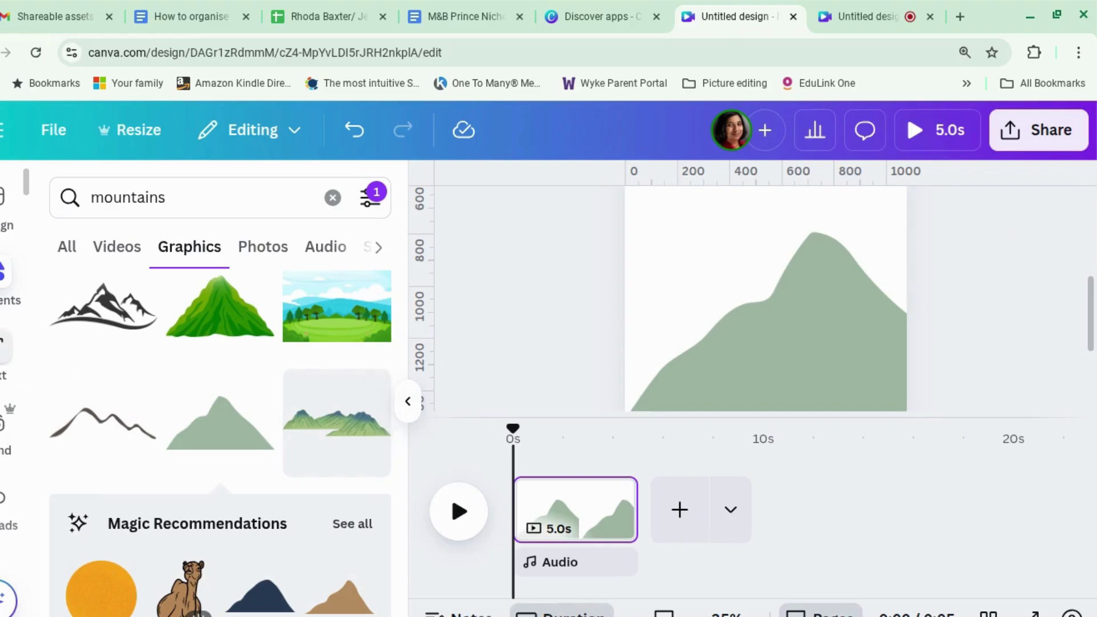
click(3, 357)
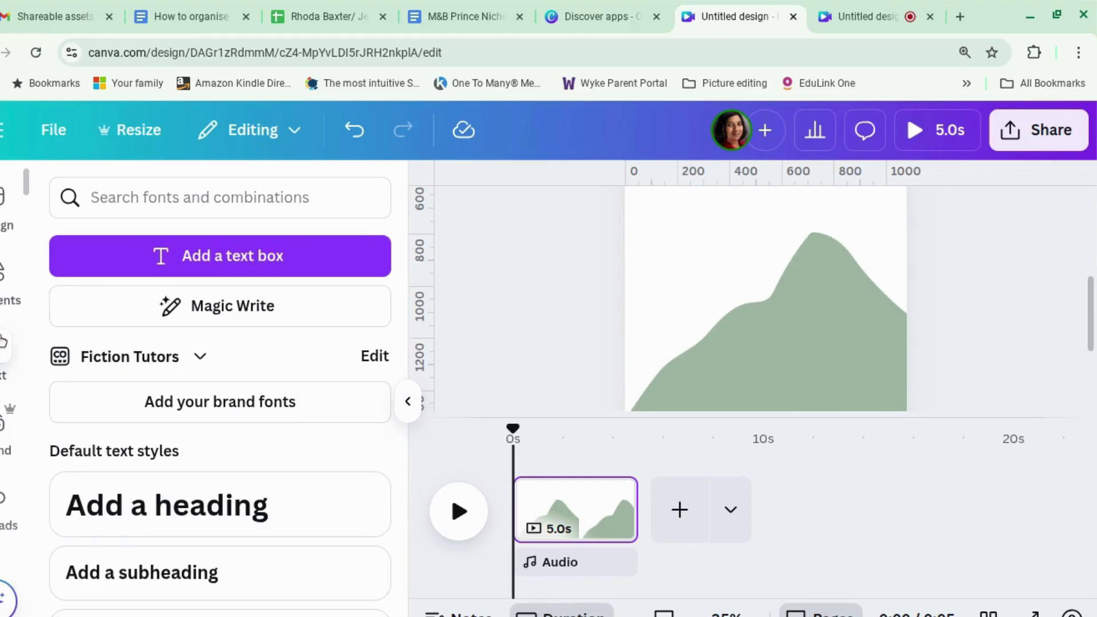
click(191, 255)
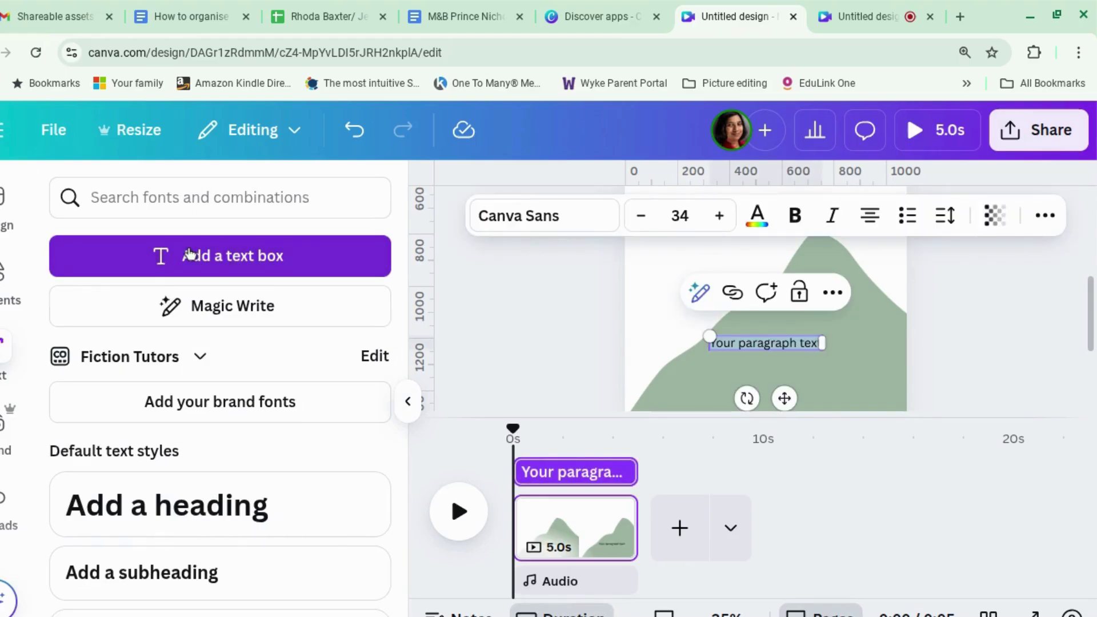
text(Clim)
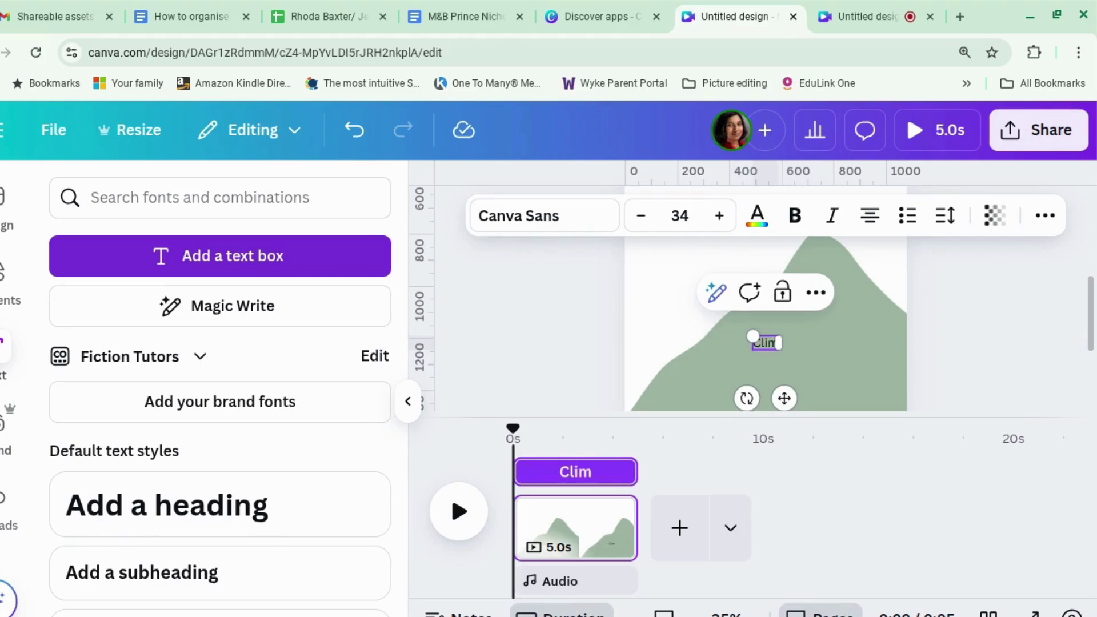
text(b every mou)
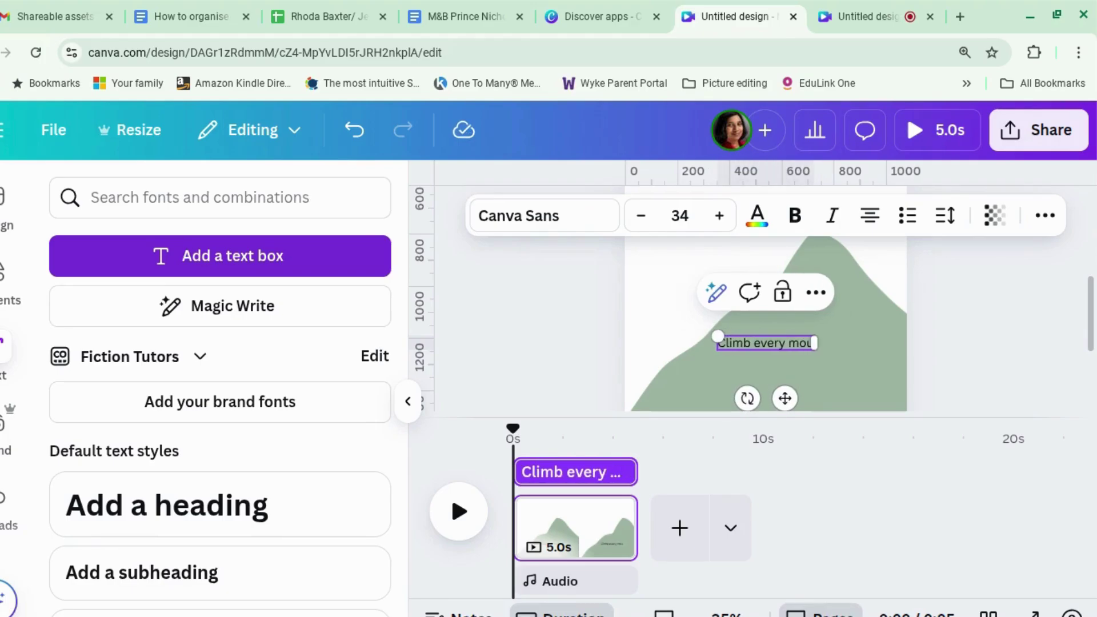
text(ntain)
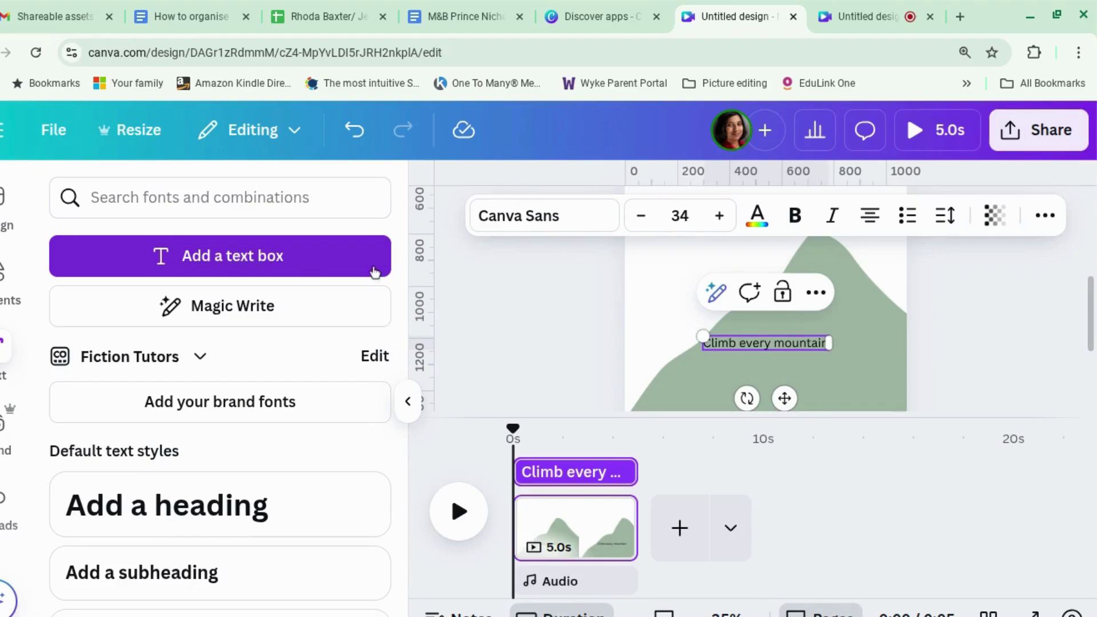
click(996, 324)
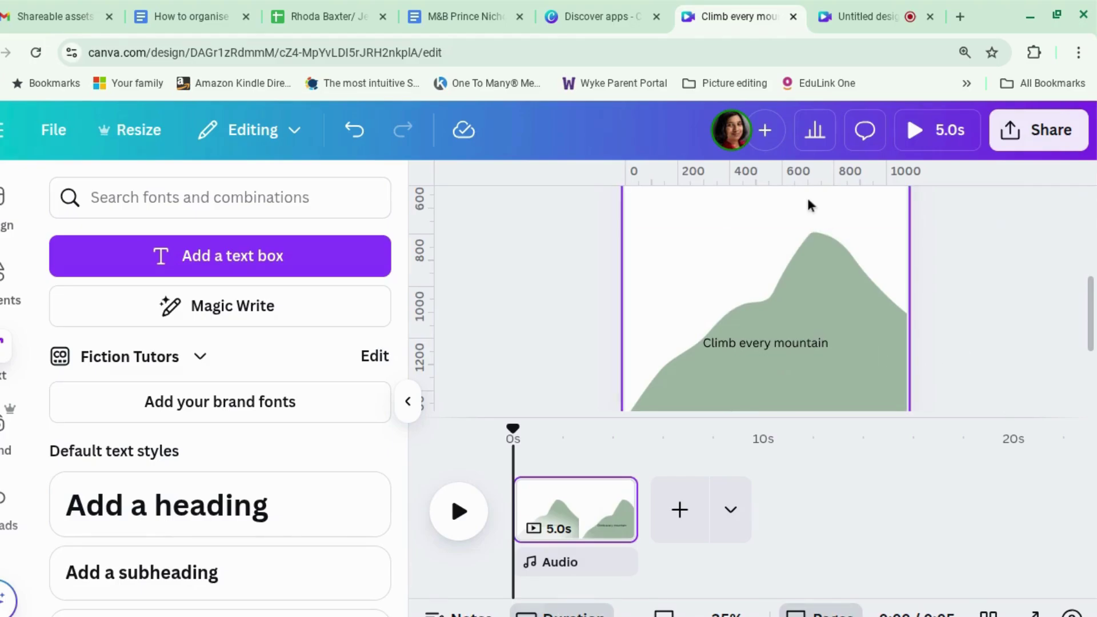
Apply the Curve shape effect to the "Climb every mountain" text.
scroll(11, 343, down, 5)
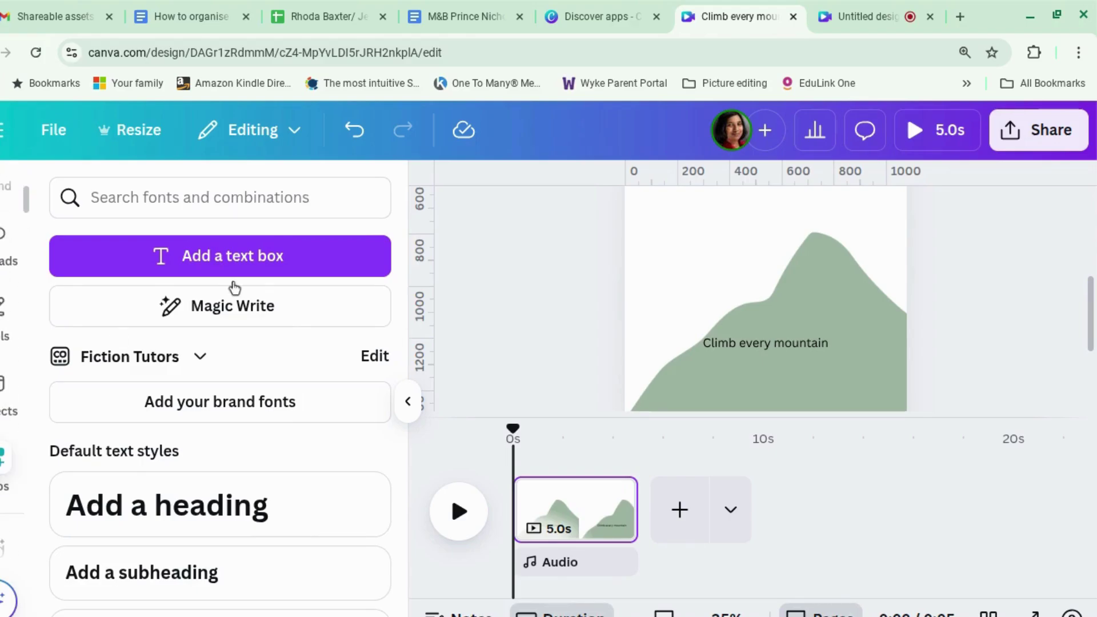
click(737, 351)
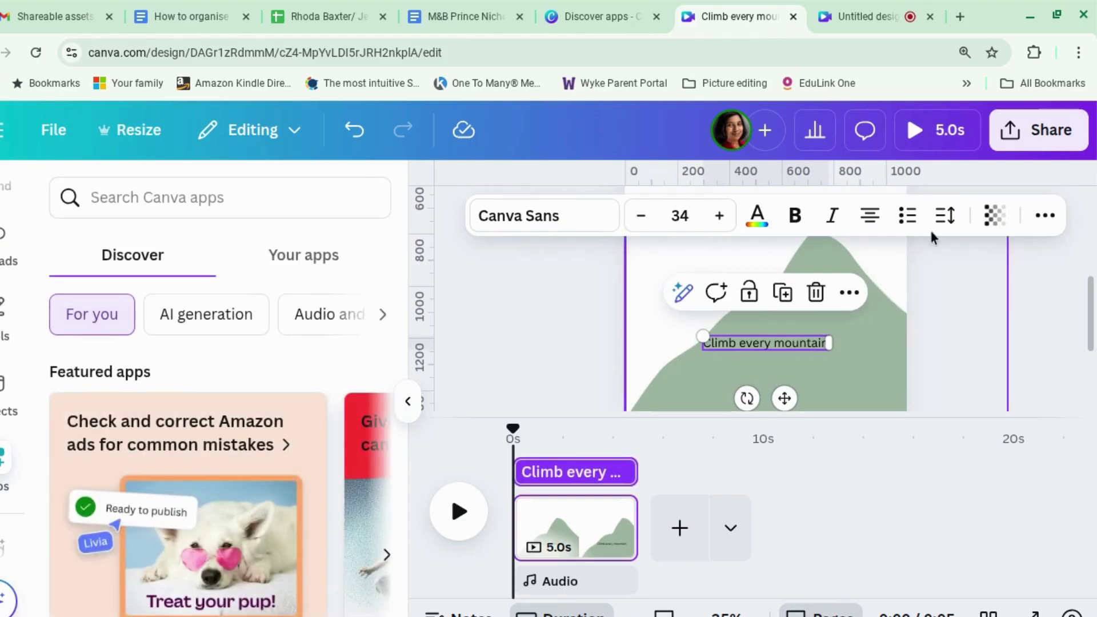
click(1045, 215)
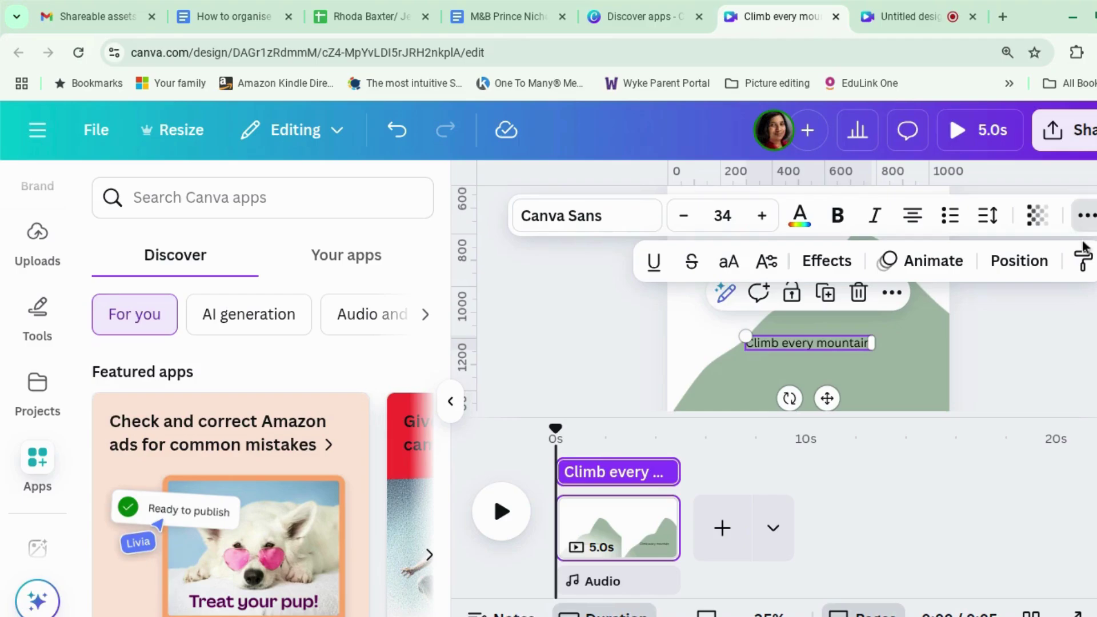
click(827, 261)
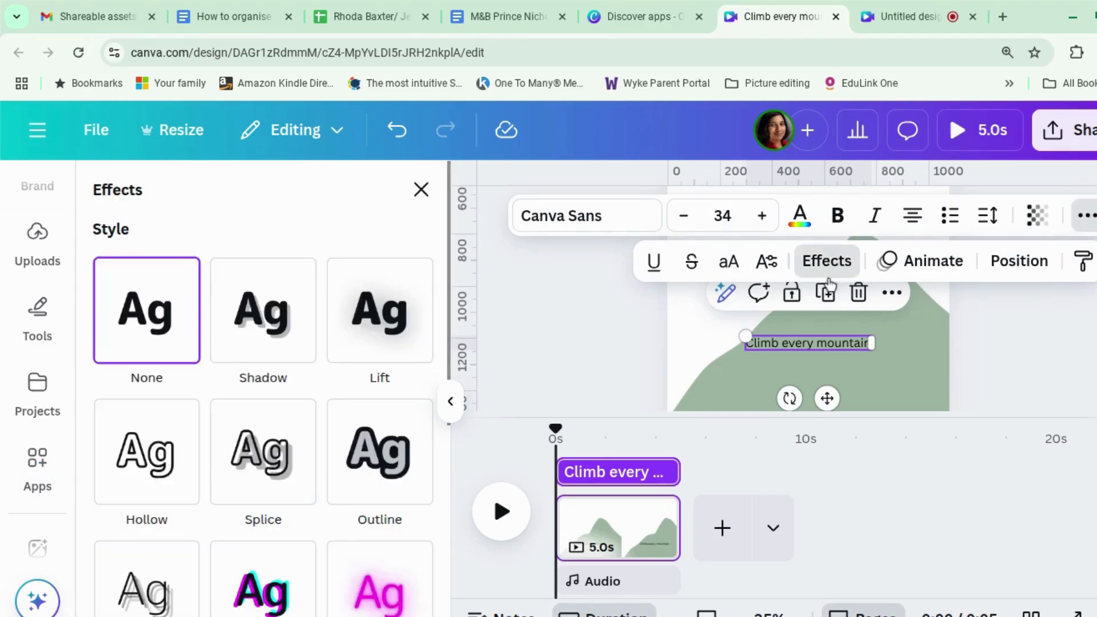
scroll(321, 353, down, 5)
scroll(320, 348, down, 2)
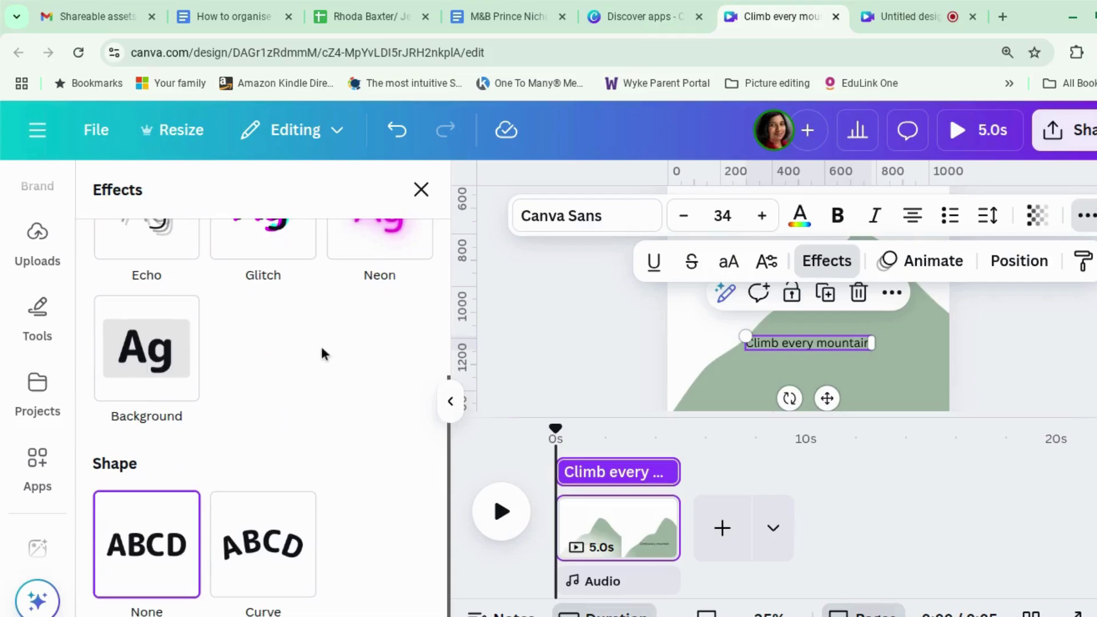
click(268, 539)
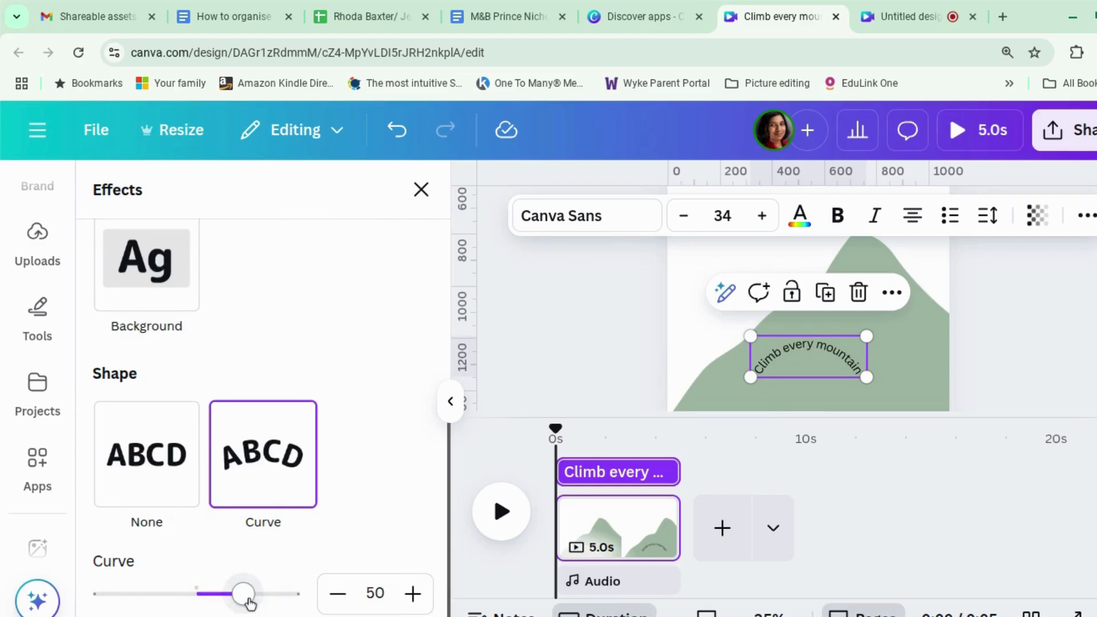
Try different curve amounts on the text, including 73 and 30, and reduce the curve to 17.
click(264, 597)
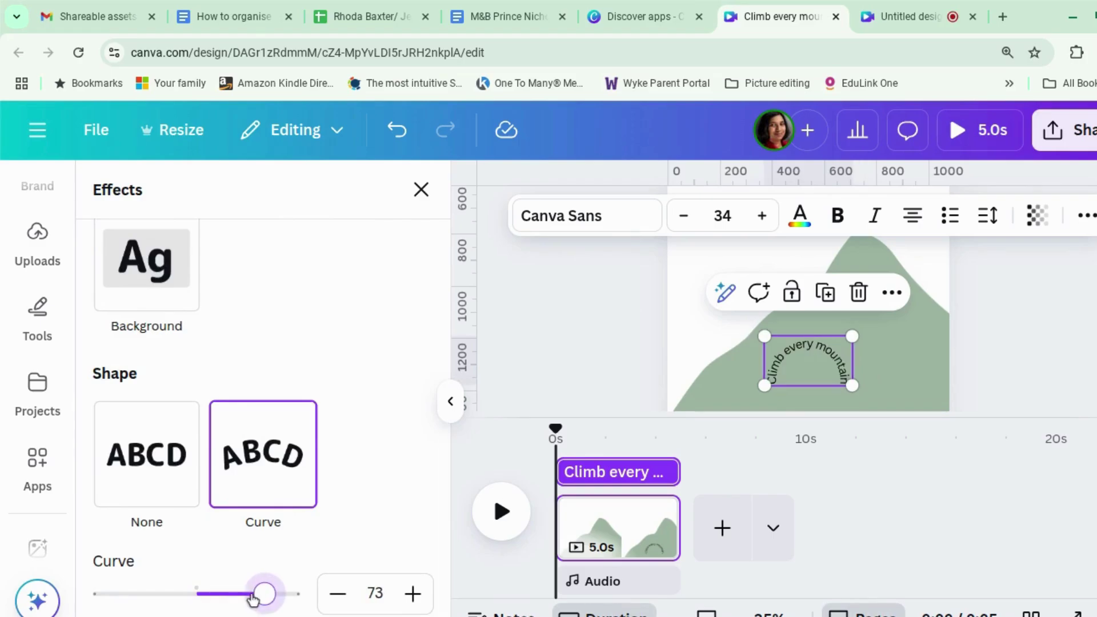
drag(142, 593, 226, 601)
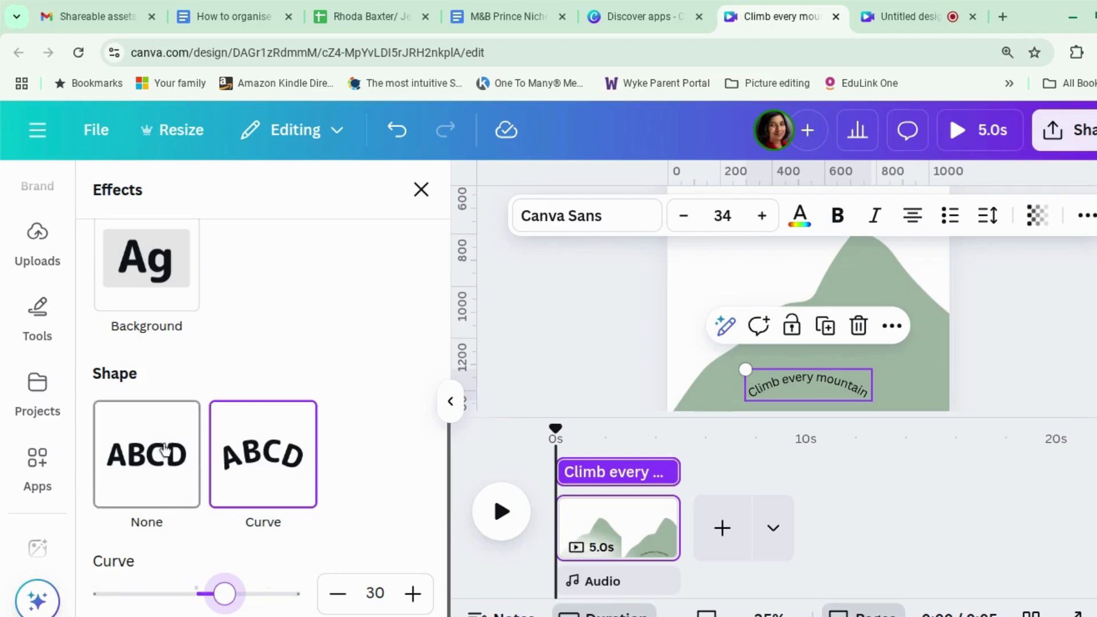
click(345, 596)
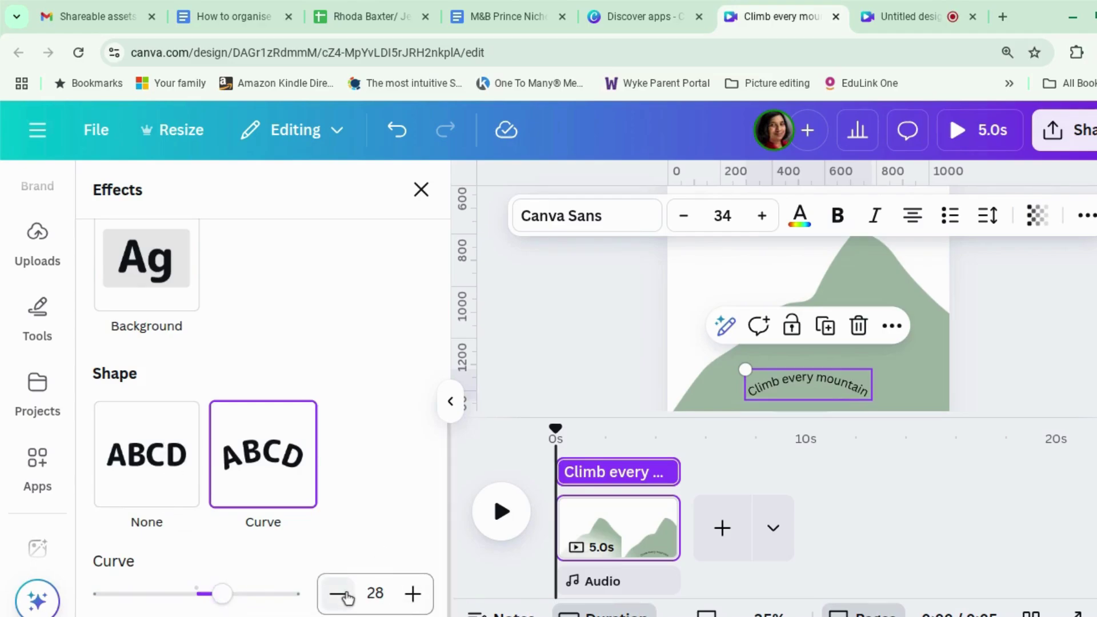
click(345, 596)
click(345, 596)
click(345, 597)
click(346, 597)
click(346, 597)
click(346, 597)
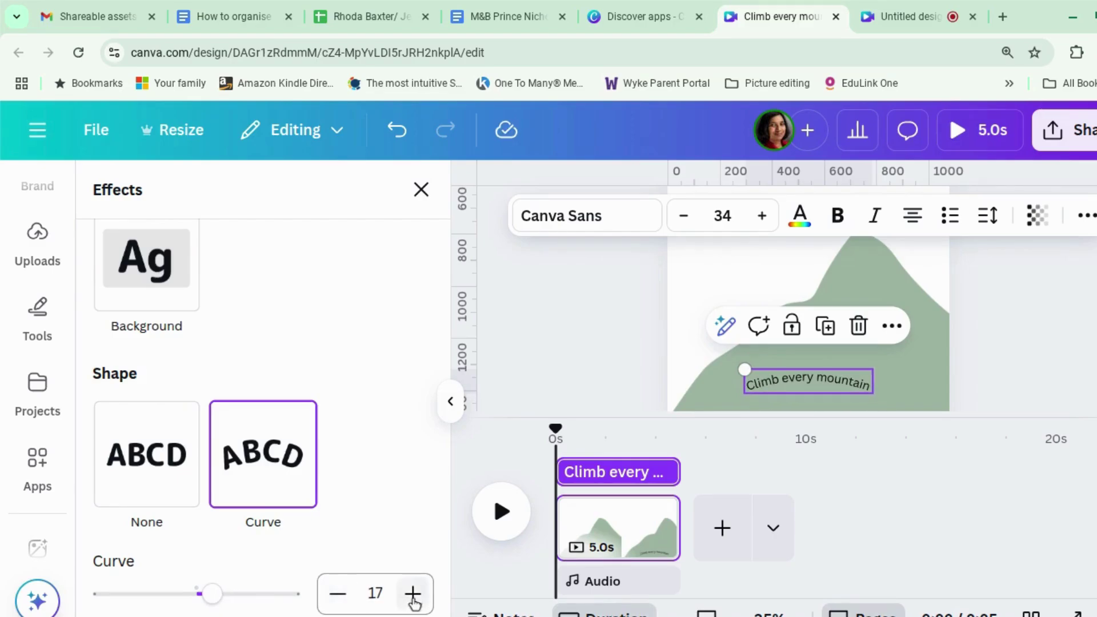
Remove the curve from the "Climb every mountain" text by setting its shape to None.
scroll(240, 519, up, 1)
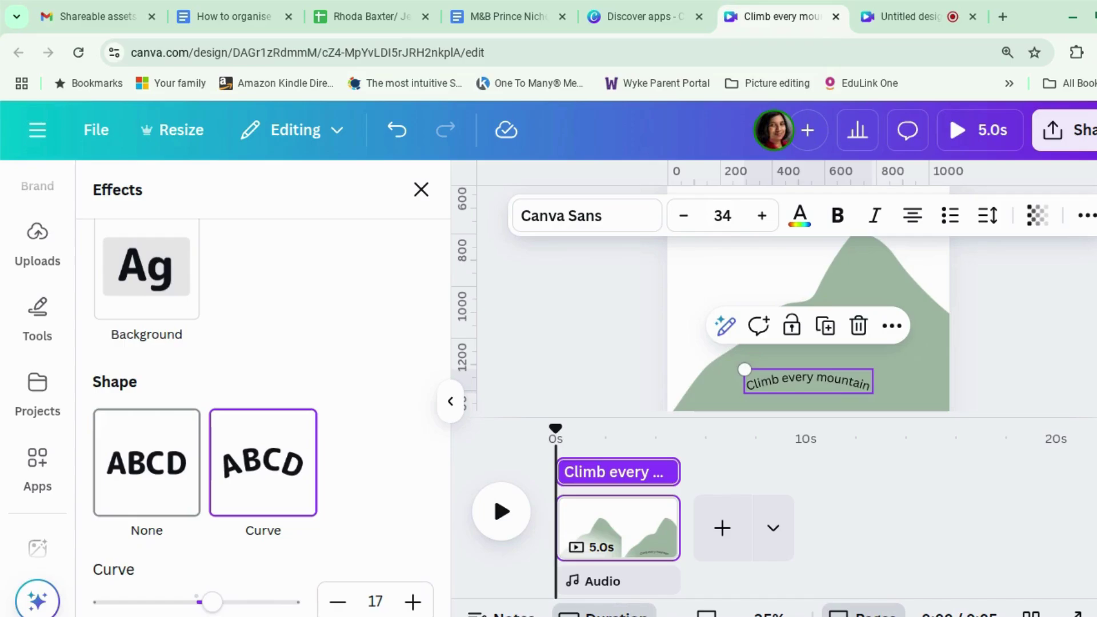
click(152, 469)
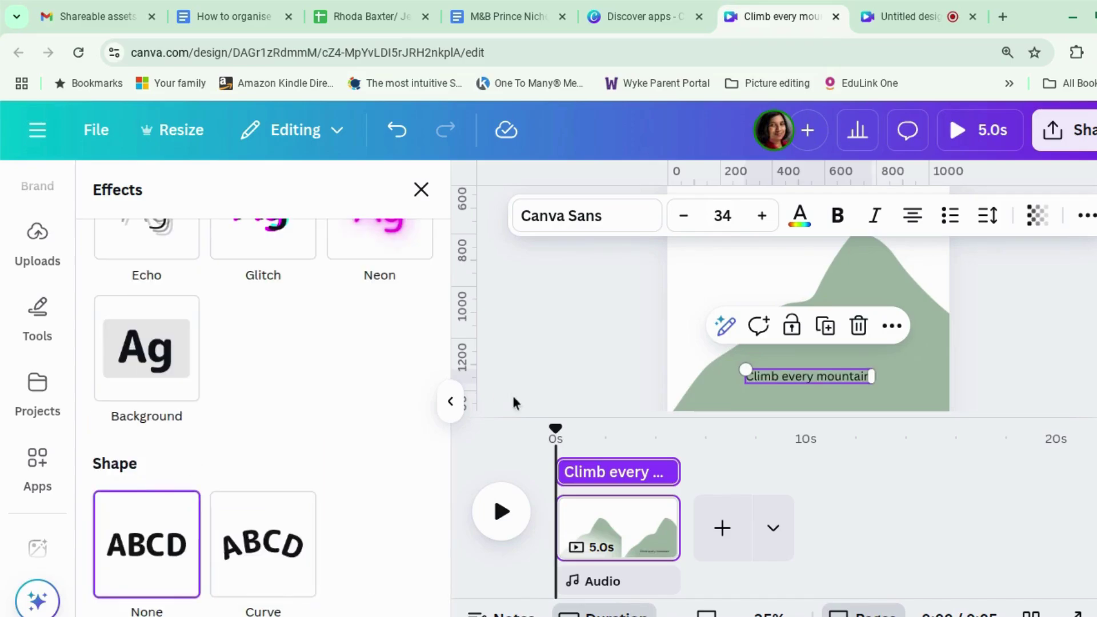
scroll(37, 400, down, 2)
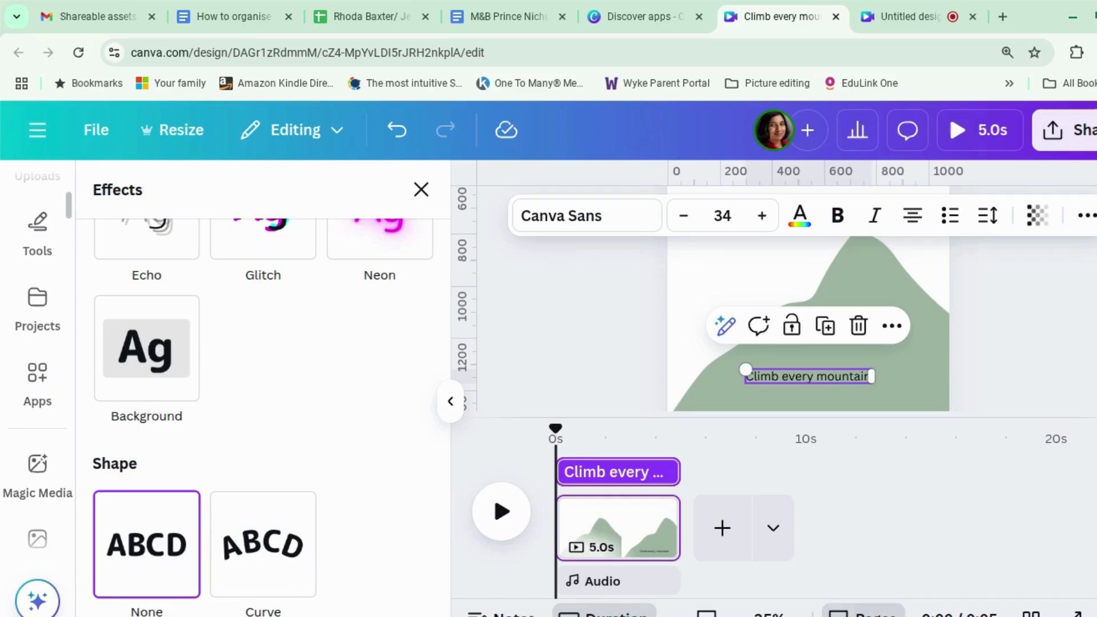
Search the apps for "text path", look over the Text Path Maker previews, and open that app.
click(44, 377)
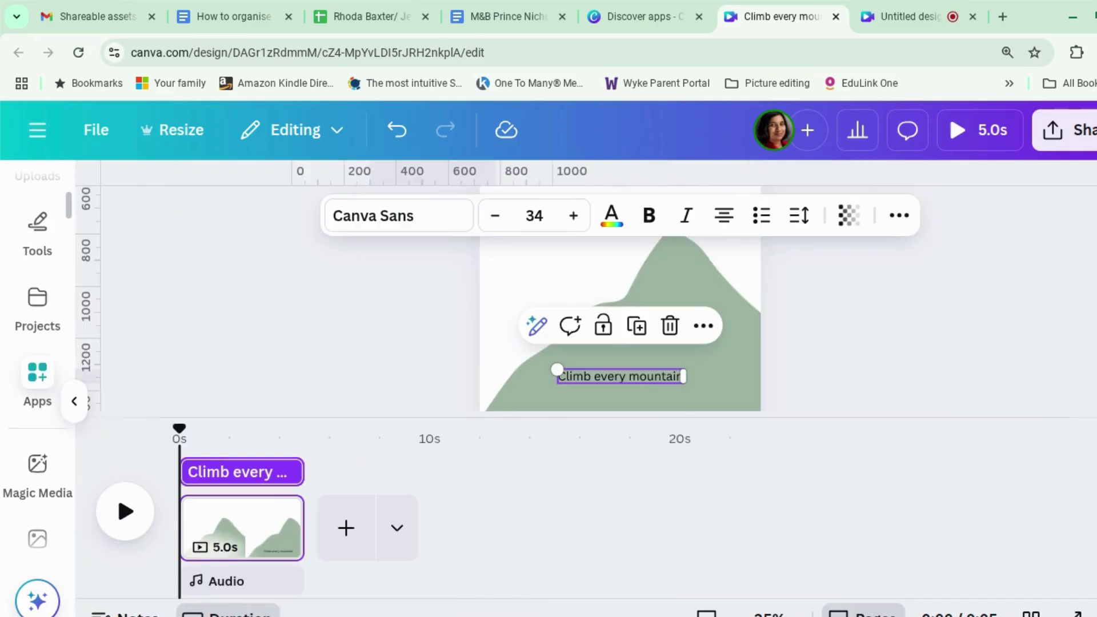
click(46, 378)
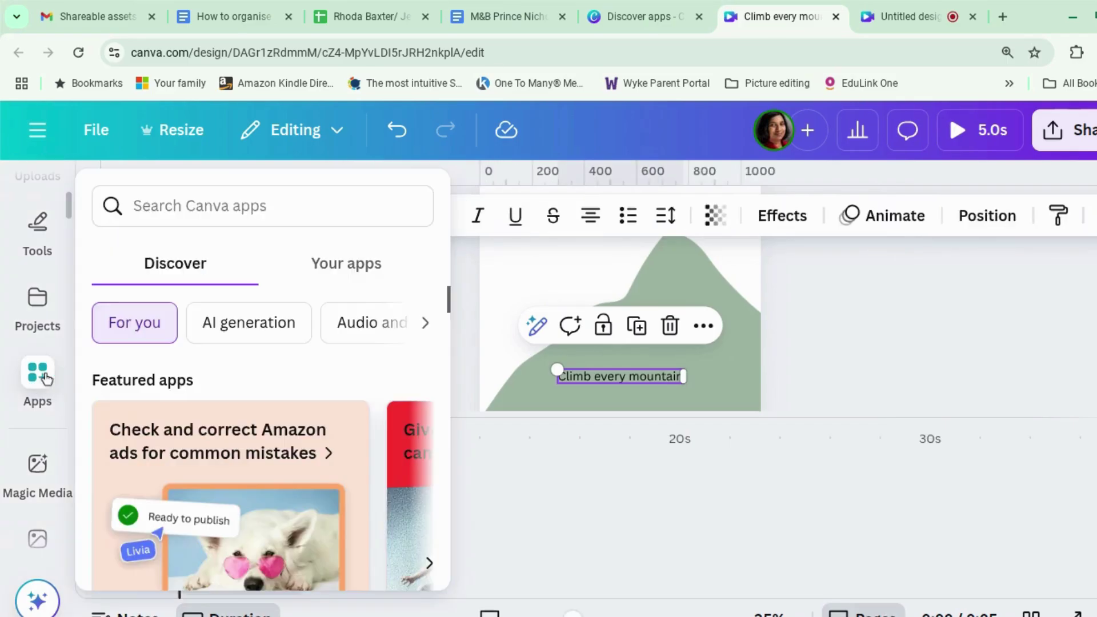
click(259, 208)
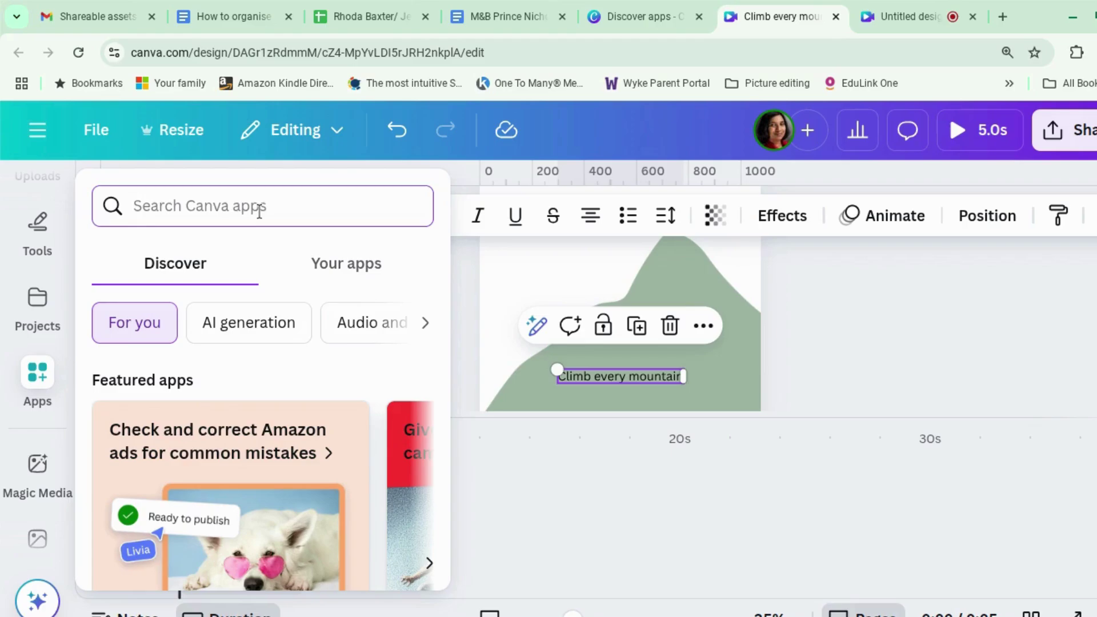
text(text path)
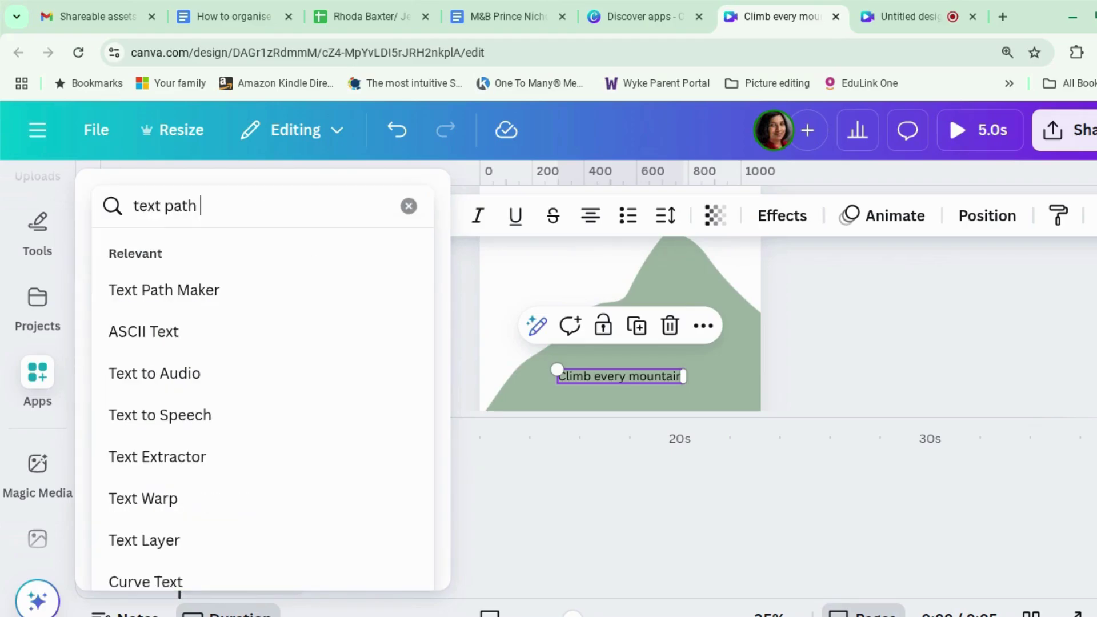
click(249, 289)
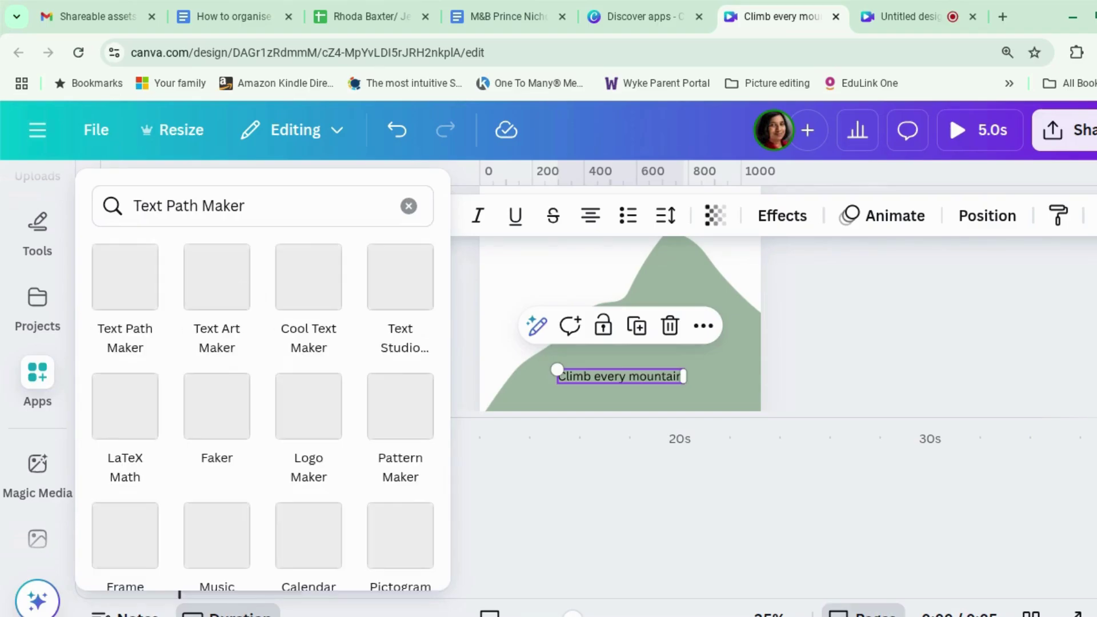
click(130, 295)
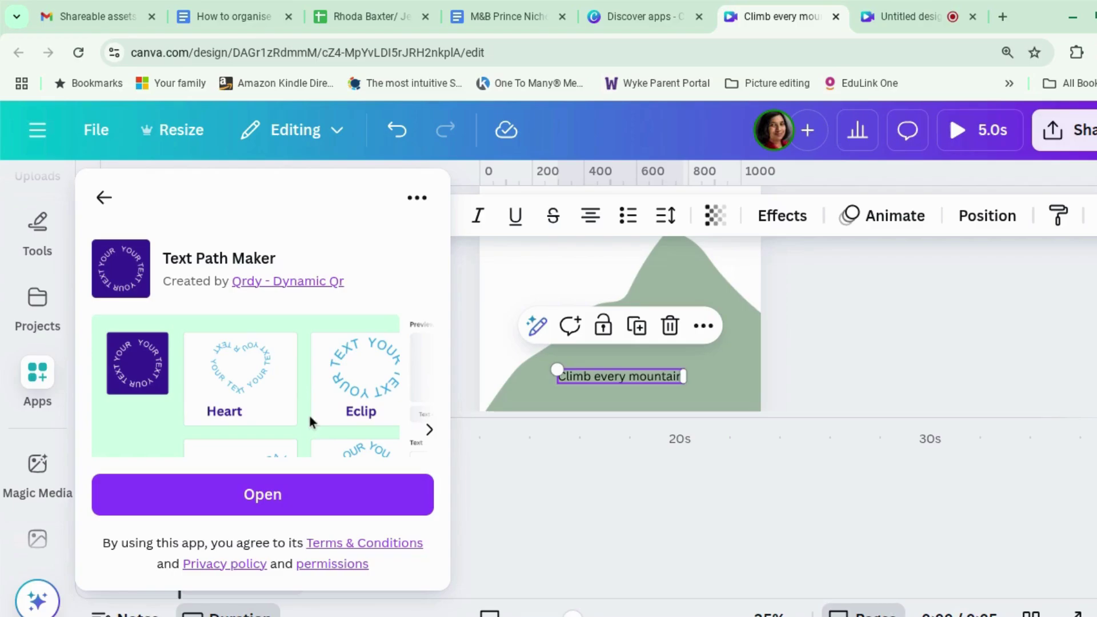
scroll(307, 413, down, 2)
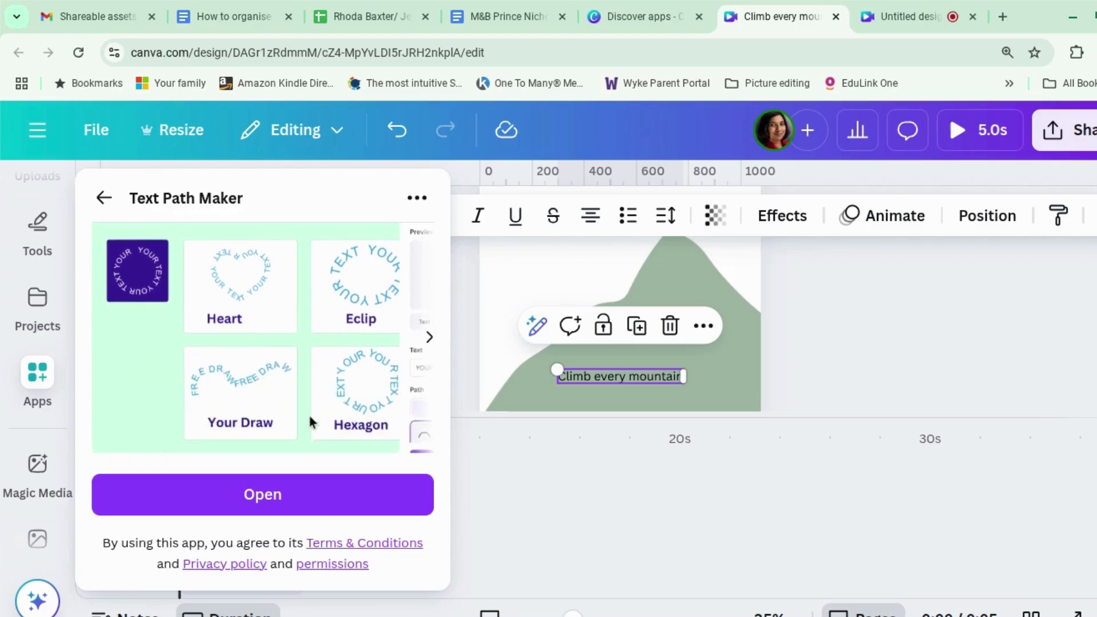
click(430, 331)
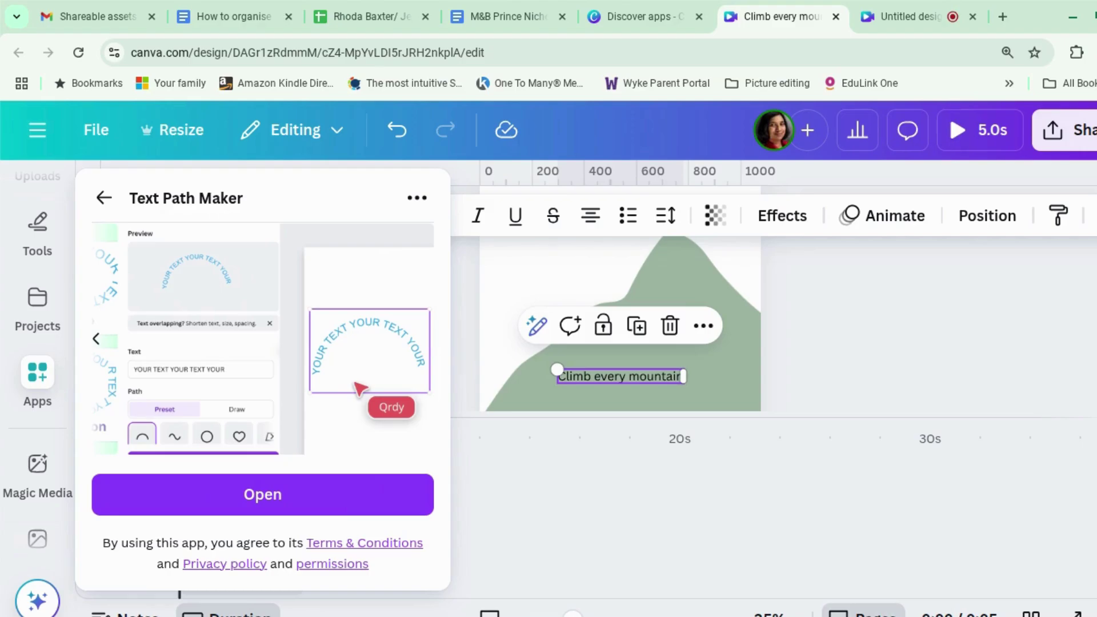
click(391, 499)
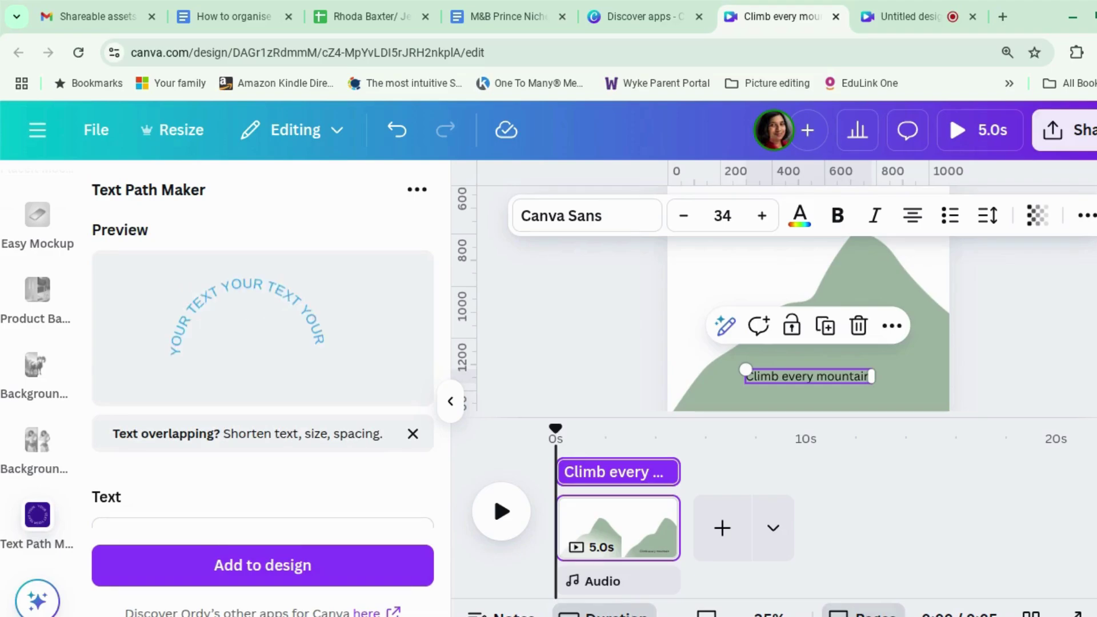
Replace the Text Path Maker's placeholder text with "Climb every mountain!".
click(336, 521)
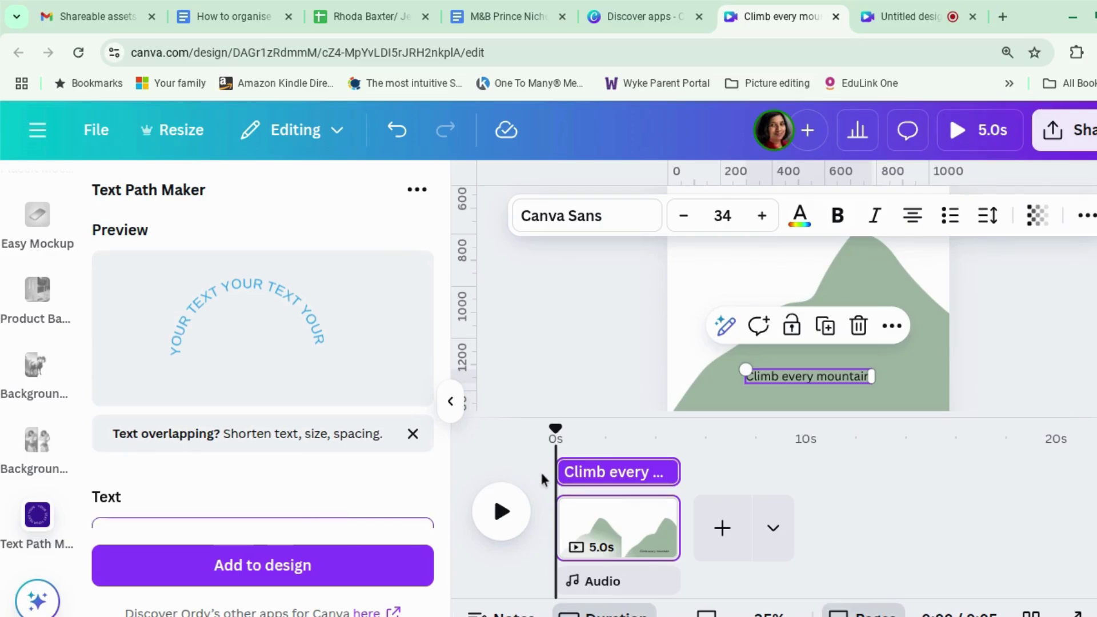
text(Clim)
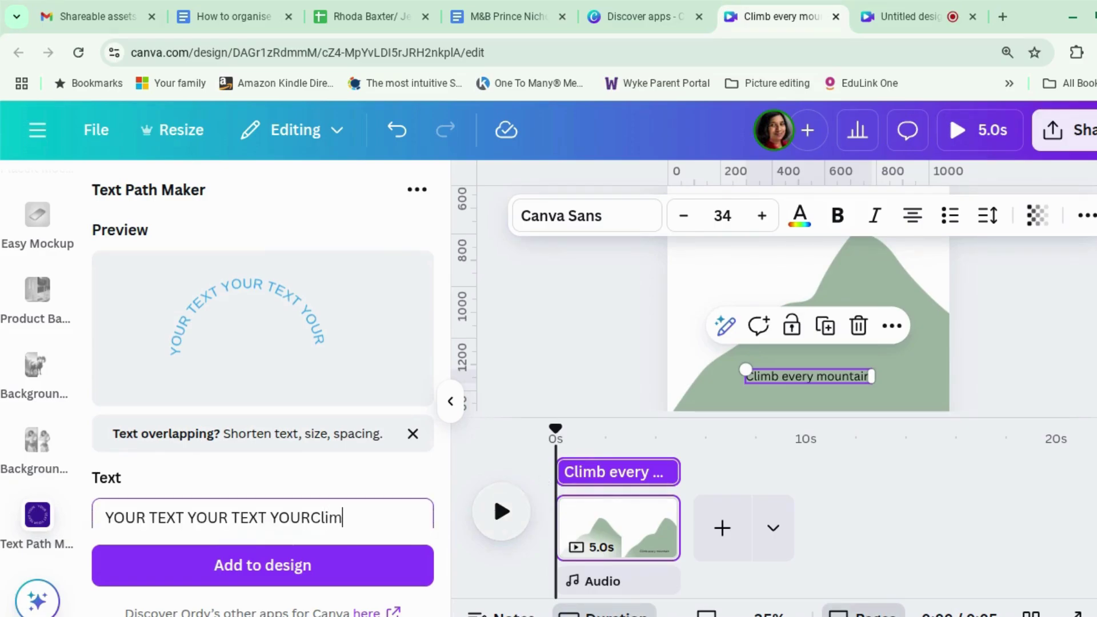
key(ctrl+a)
text(Climb every mountain)
text(!)
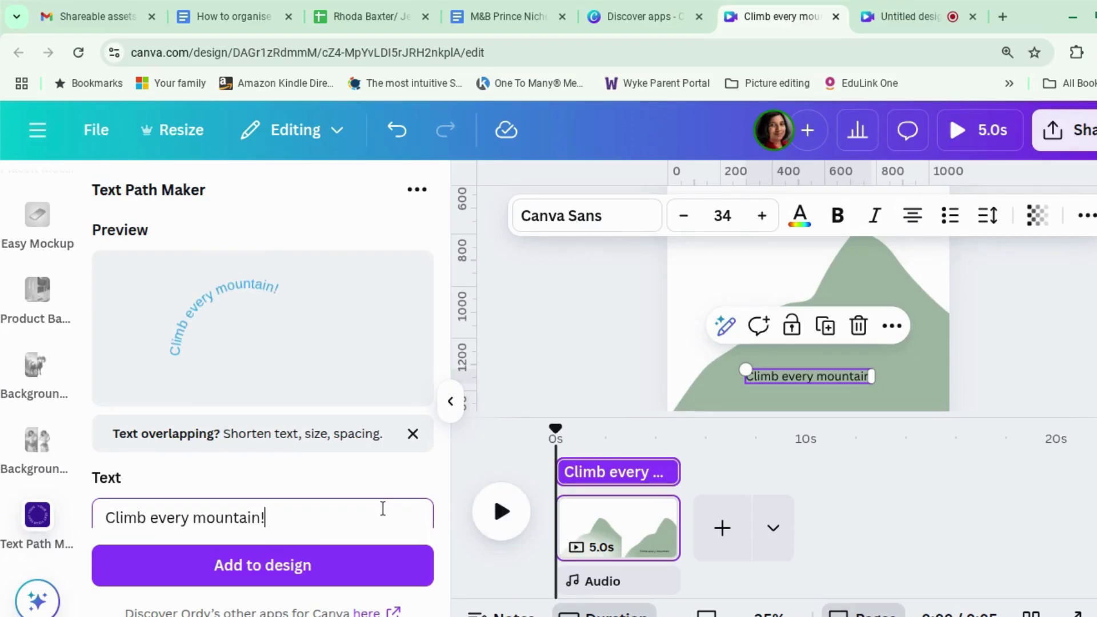
Look through the Text Path Maker settings, from path presets and font options to spacing, border and output size.
scroll(379, 509, down, 2)
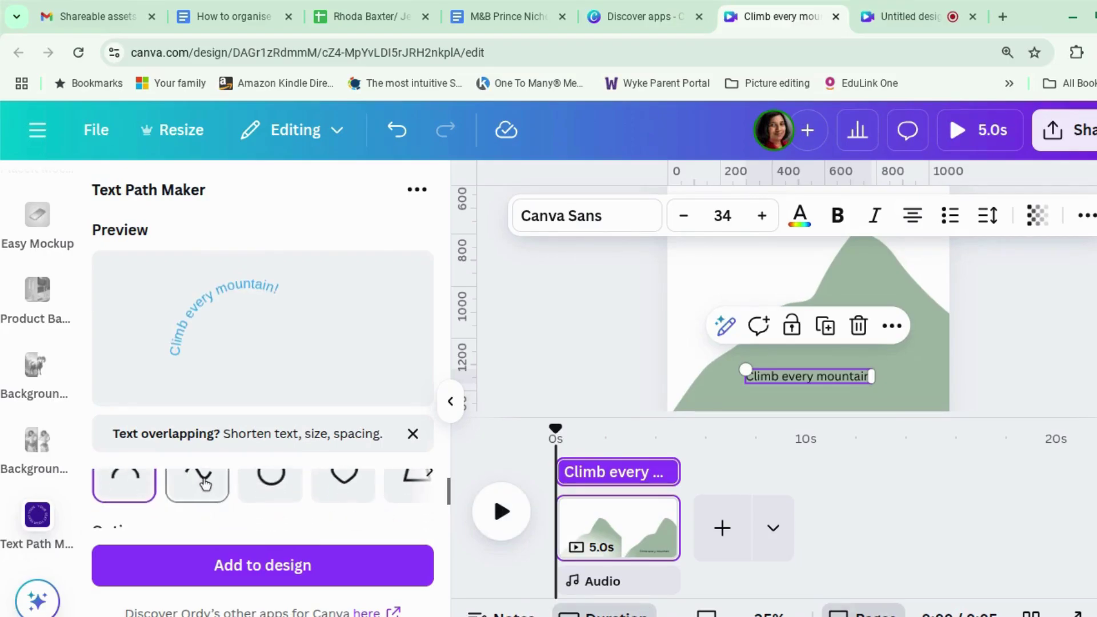
scroll(208, 495, down, 1)
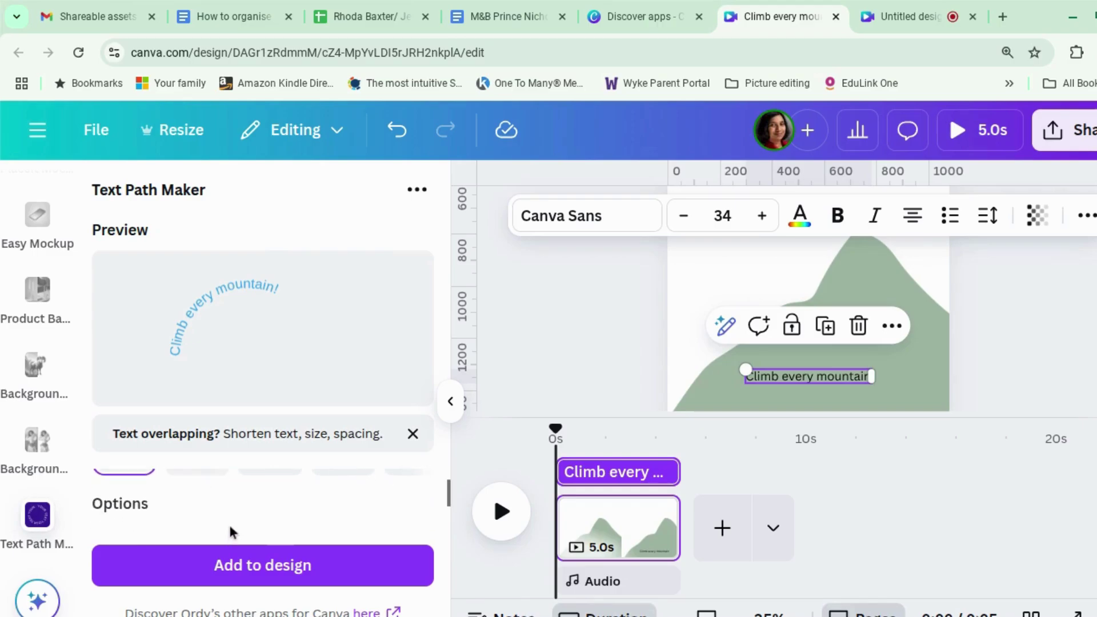
scroll(230, 527, down, 1)
scroll(228, 521, down, 1)
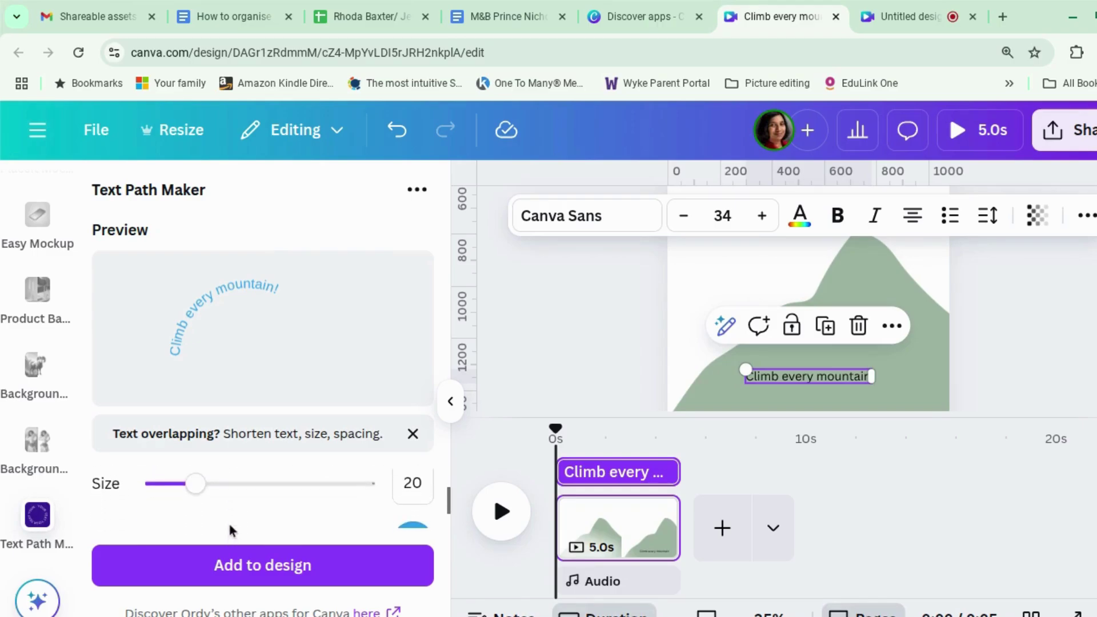
scroll(222, 509, down, 1)
scroll(224, 515, down, 2)
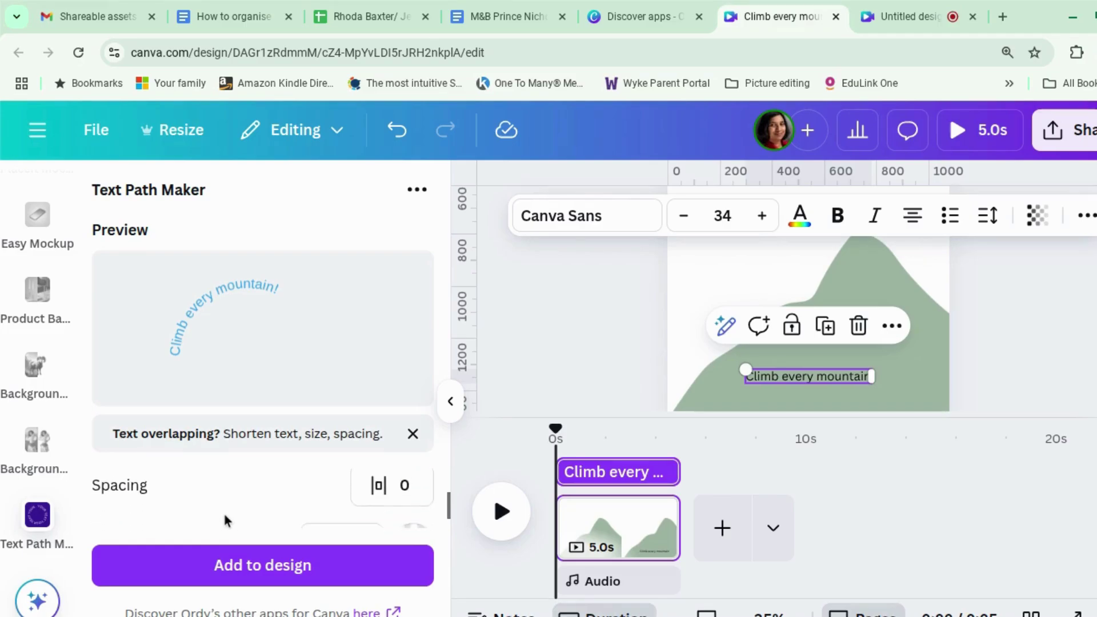
scroll(224, 516, down, 3)
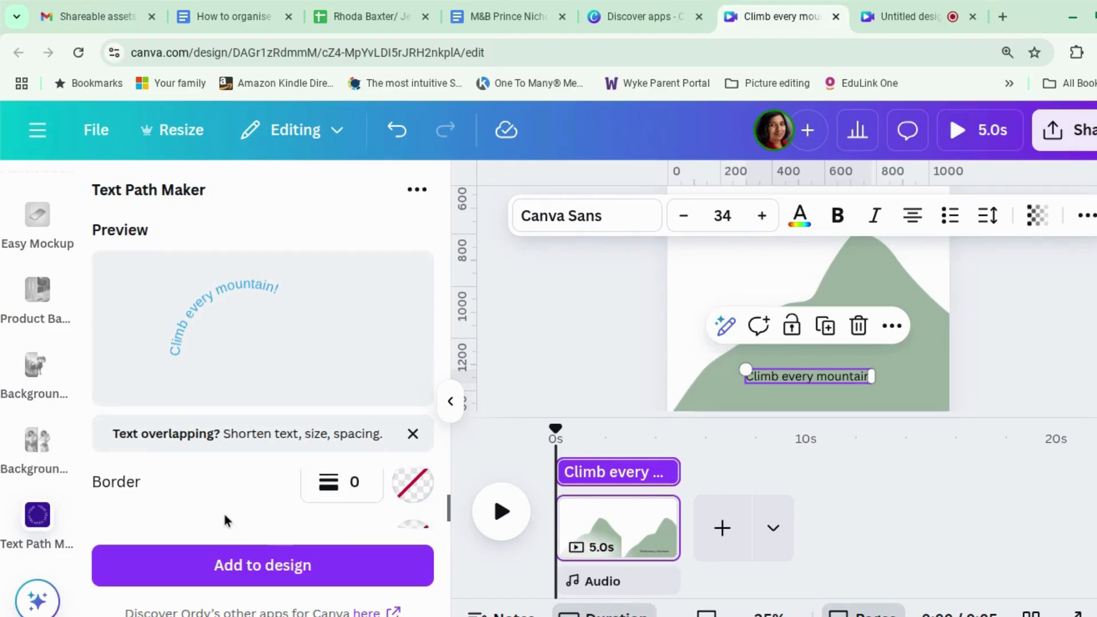
scroll(223, 511, down, 2)
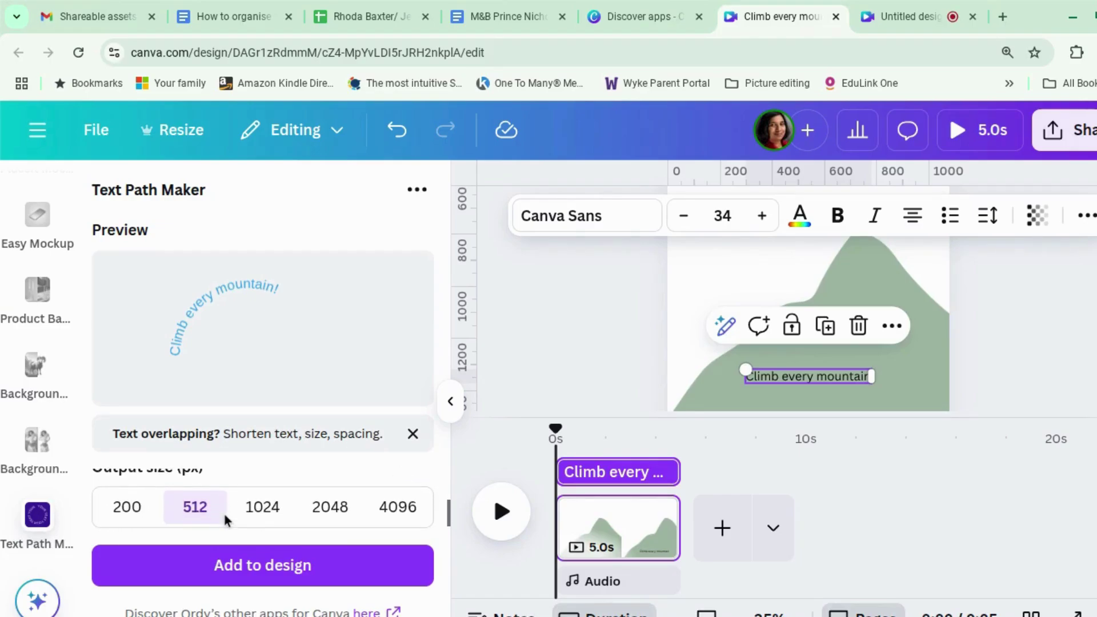
scroll(222, 511, up, 7)
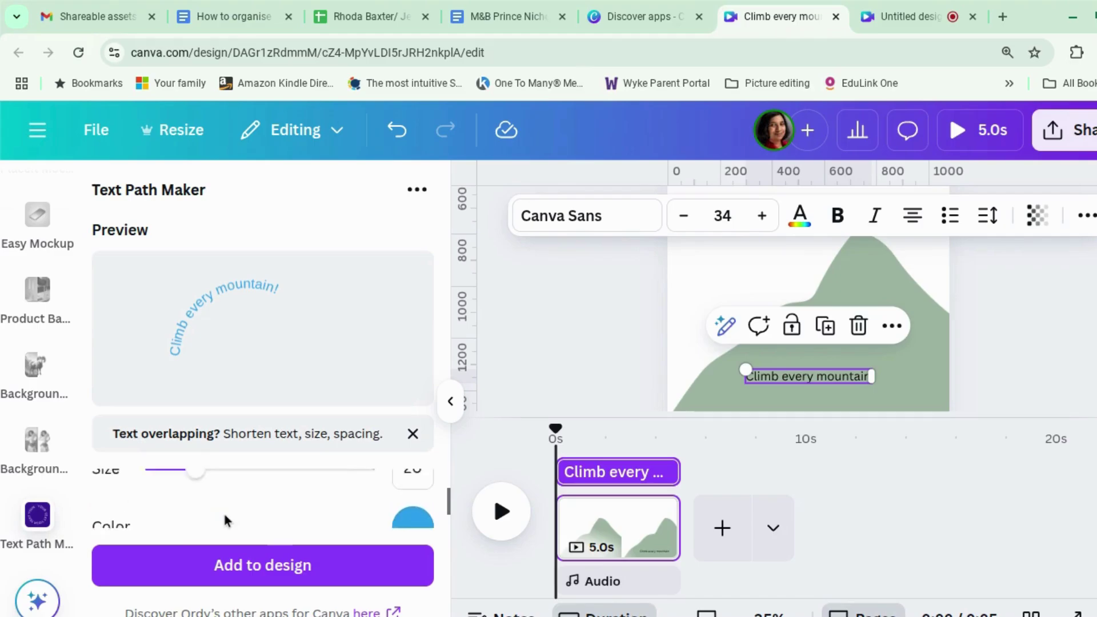
scroll(223, 521, up, 3)
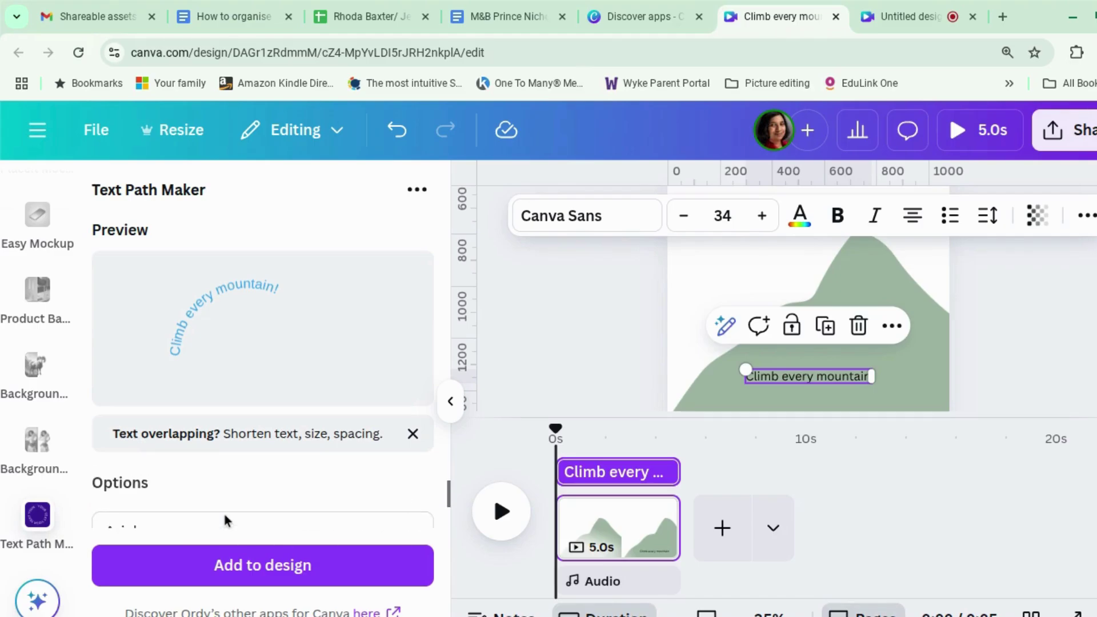
Choose the wave preset as the text path, try a horizontal spacing of 120, and settle on 60.
click(207, 501)
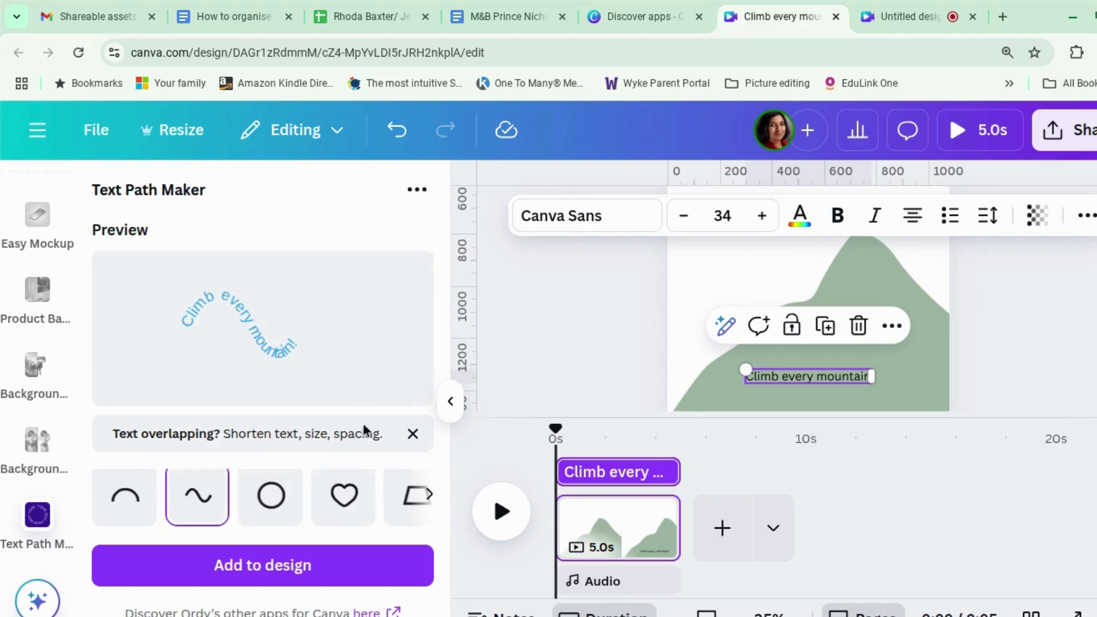
scroll(360, 491, down, 3)
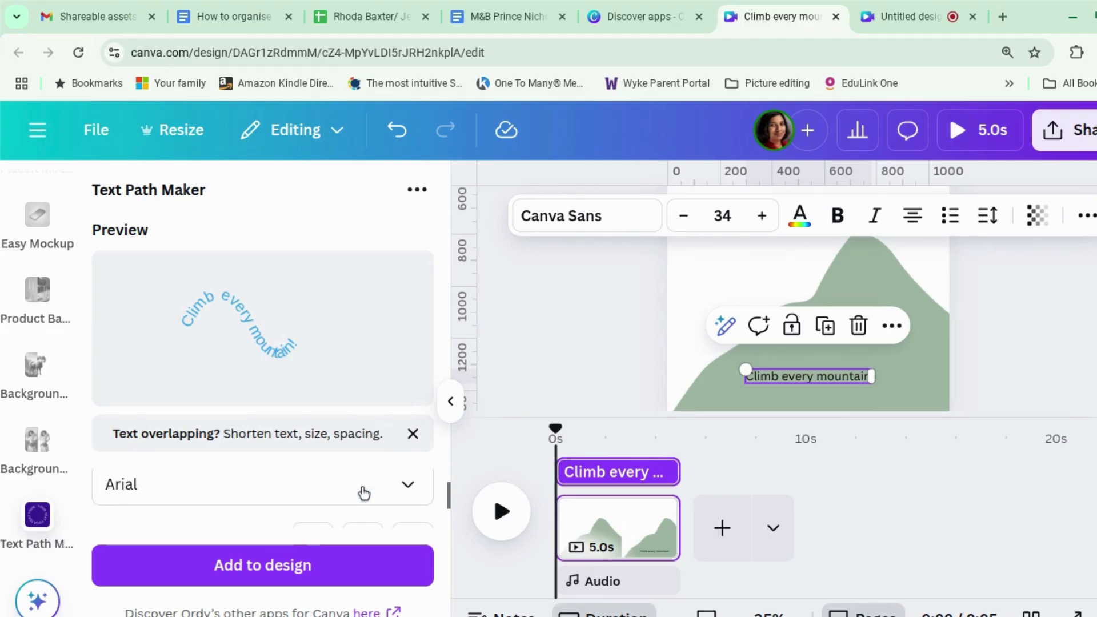
scroll(364, 492, down, 4)
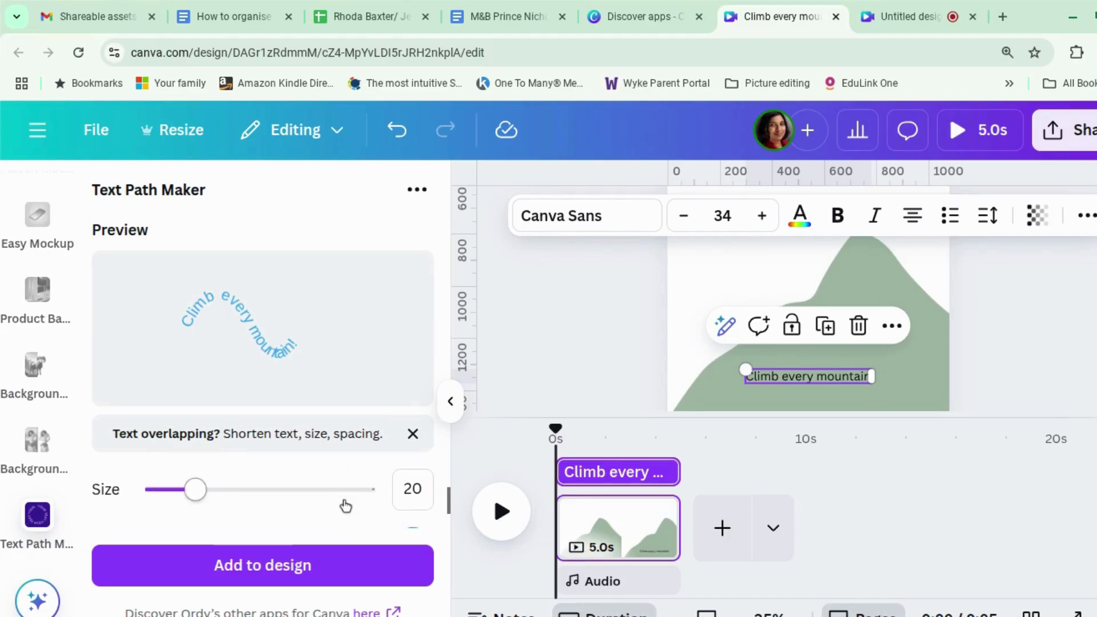
scroll(343, 507, down, 2)
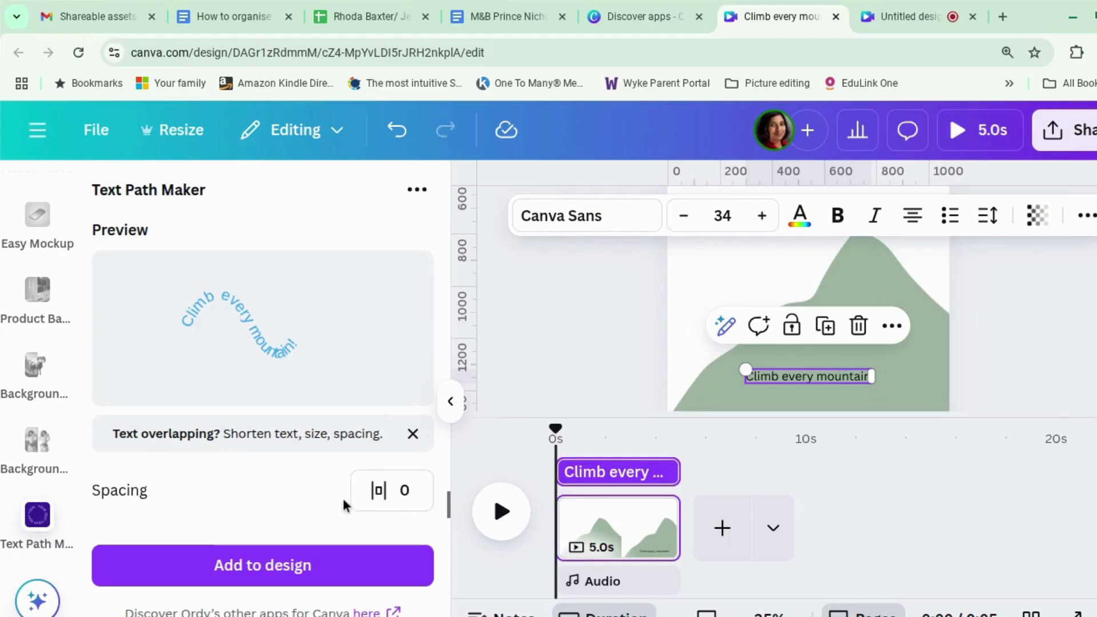
click(382, 493)
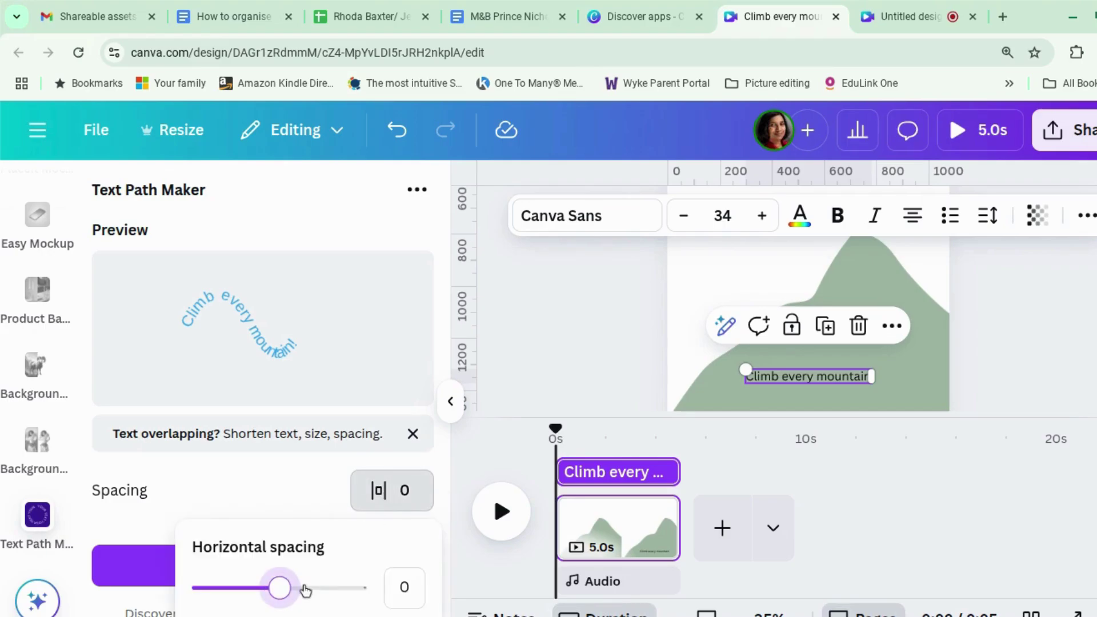
drag(295, 592, 305, 589)
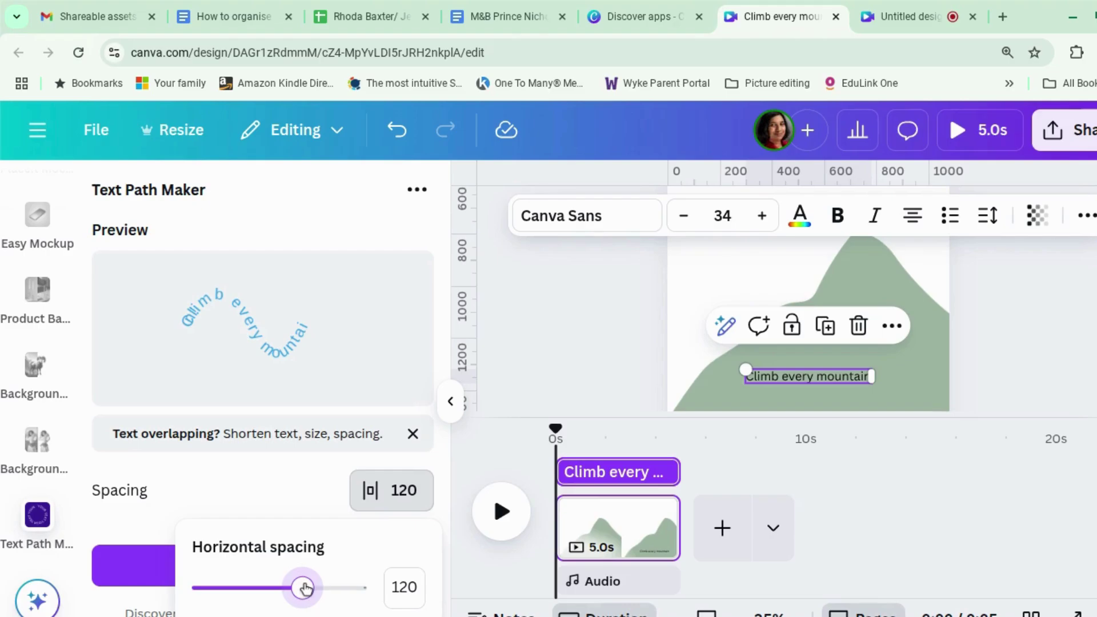
mouse_move(302, 588)
mouse_down()
mouse_move(274, 588)
mouse_move(292, 589)
mouse_up()
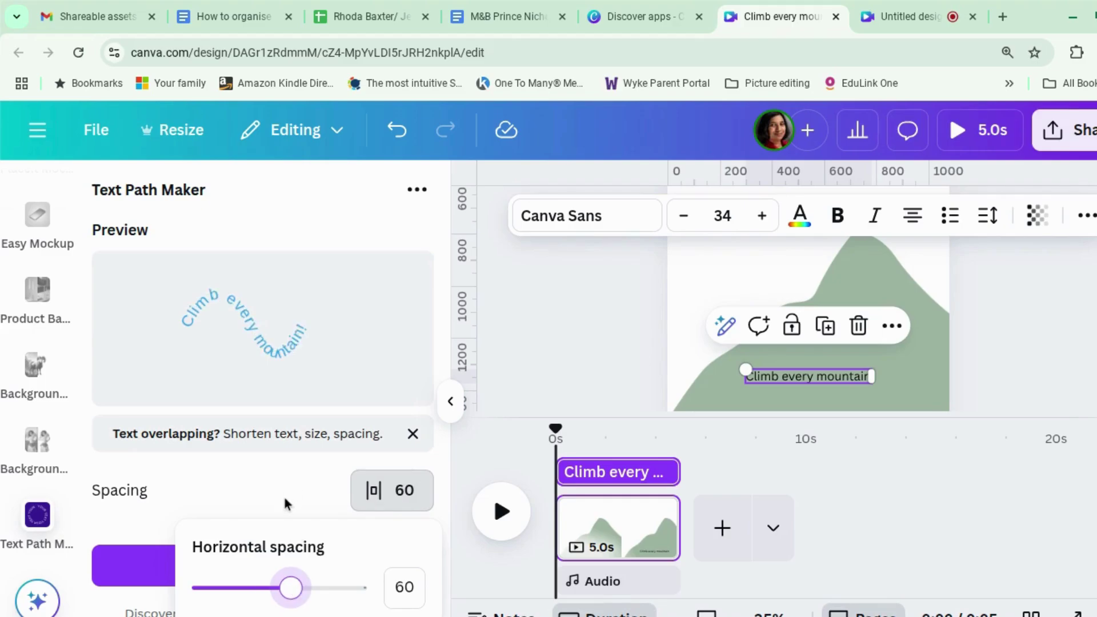
scroll(286, 502, down, 1)
click(179, 489)
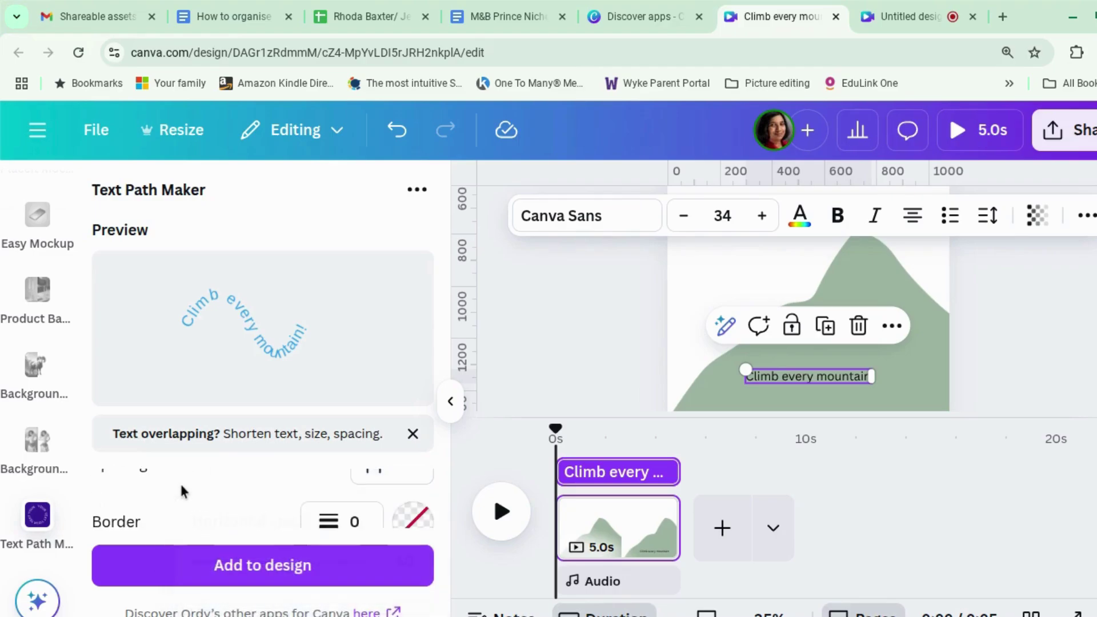
Try a border on the path text and return the border weight to 0.
scroll(343, 497, down, 1)
click(351, 505)
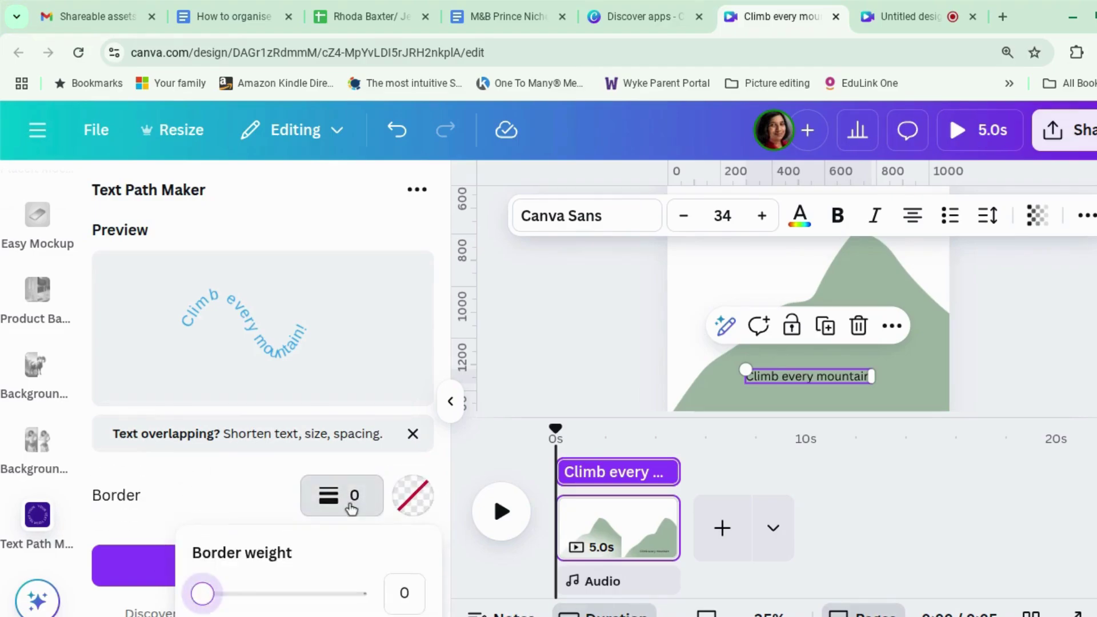
mouse_move(203, 604)
mouse_down()
mouse_move(224, 605)
mouse_move(191, 598)
mouse_up()
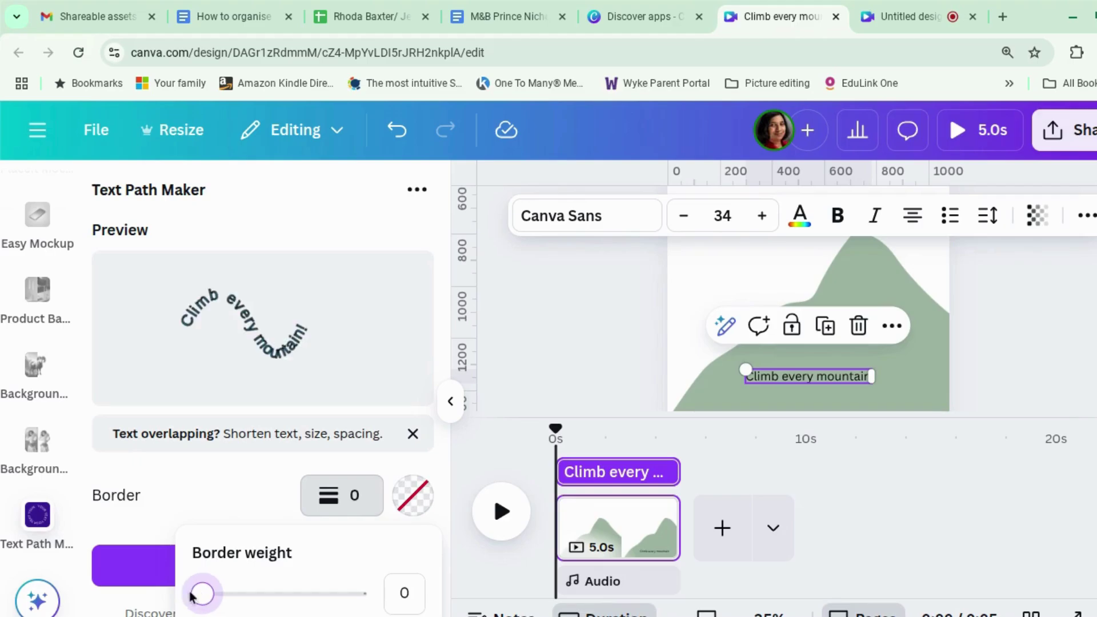
click(202, 505)
Switch the text path to the heart preset and browse the remaining preset shapes.
scroll(204, 506, down, 5)
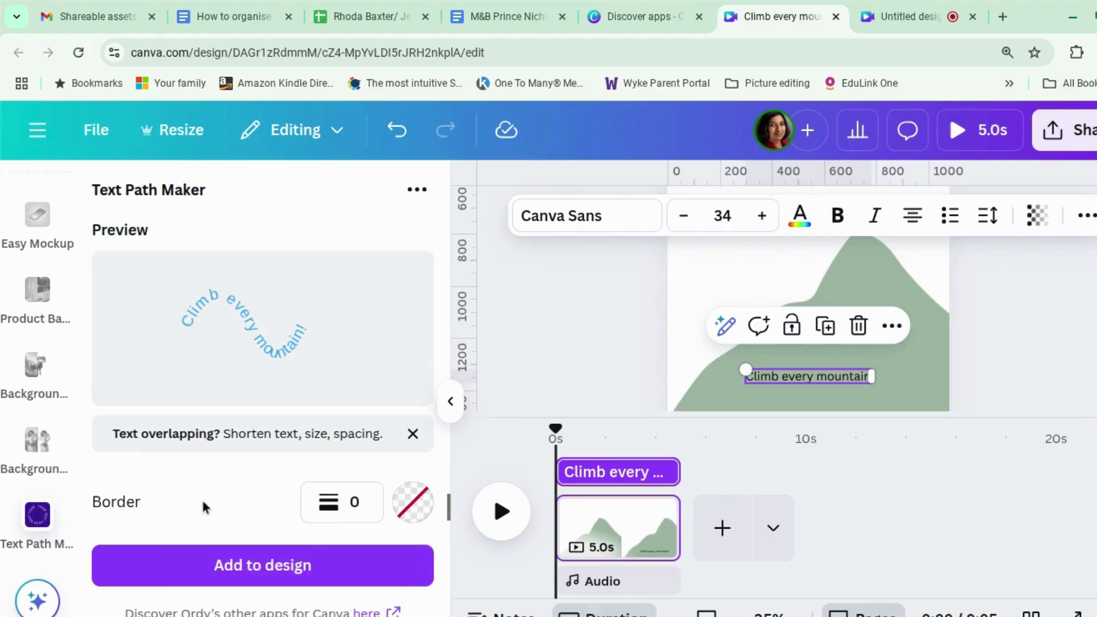
scroll(201, 498, up, 2)
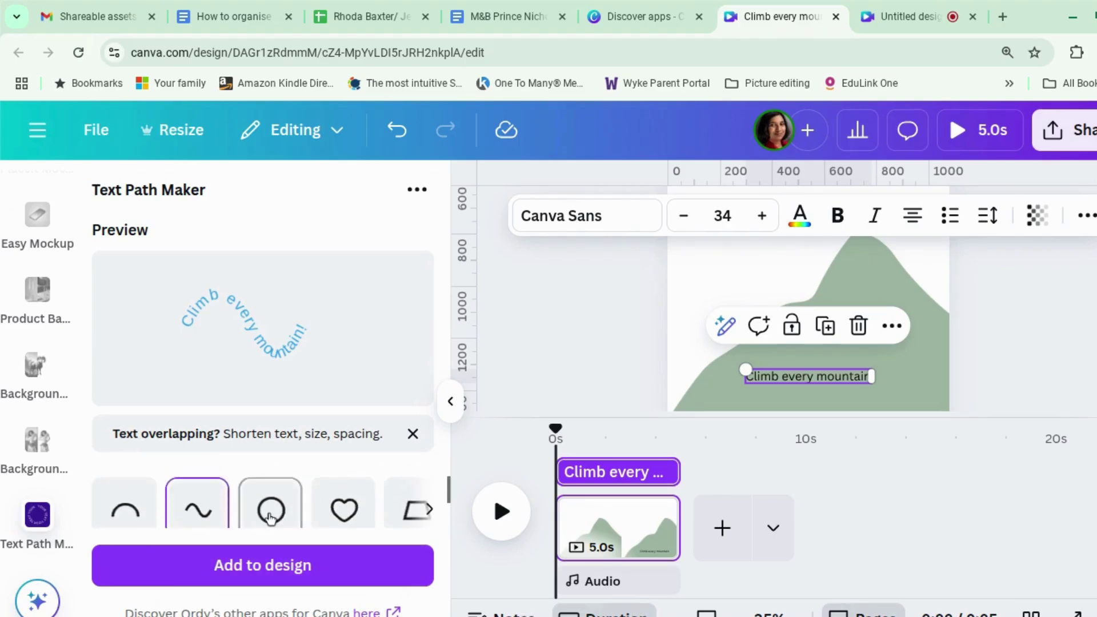
click(333, 514)
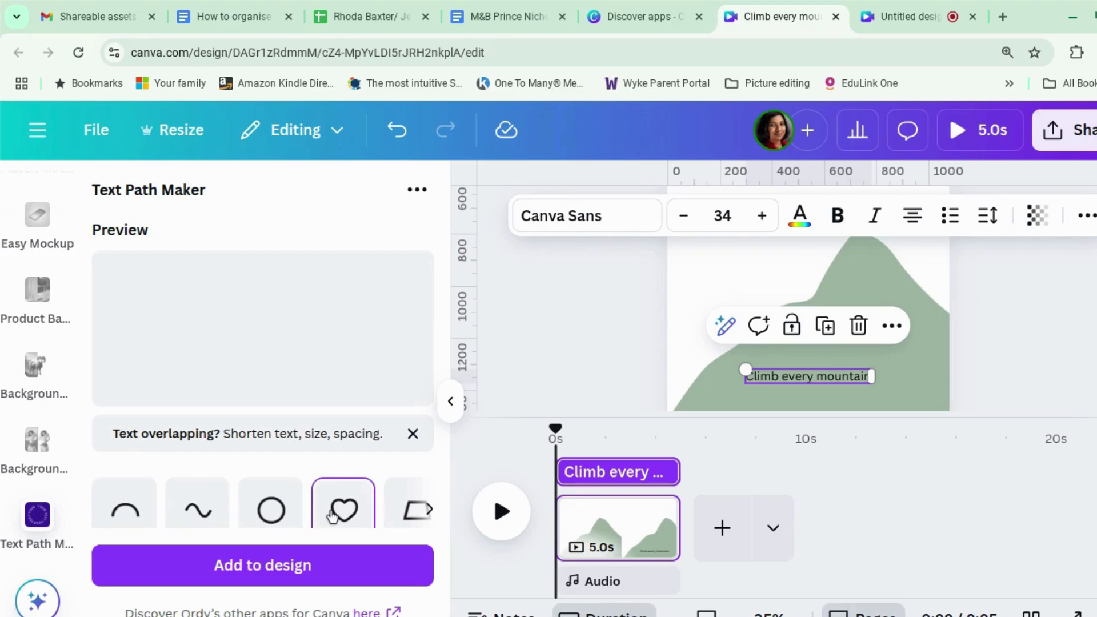
click(430, 508)
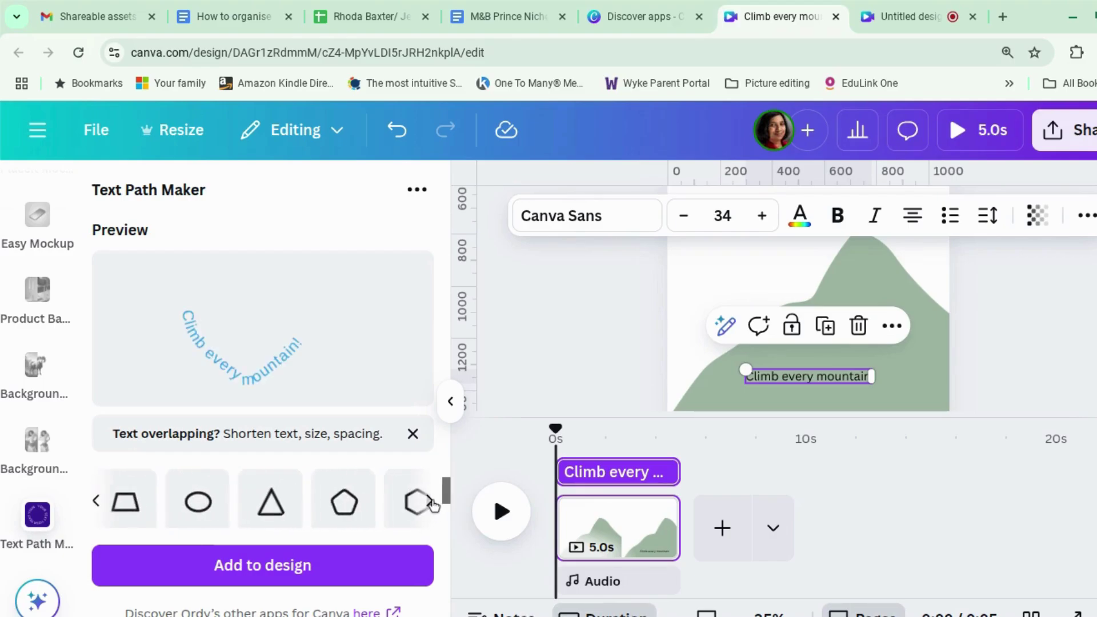
click(433, 505)
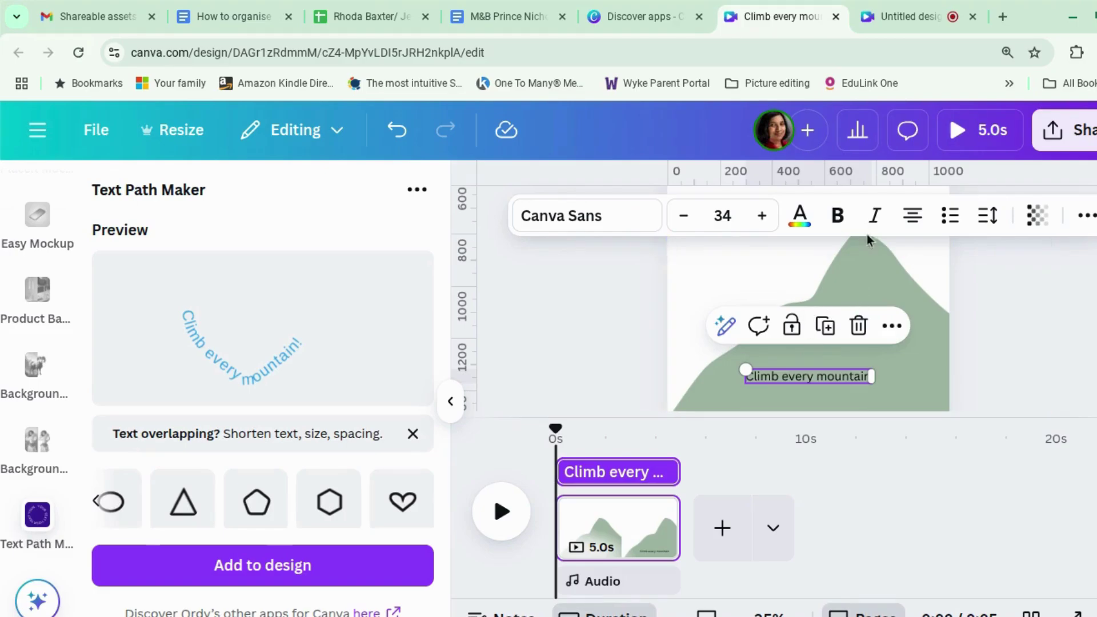
Try the triangle, ellipse and pentagon path presets for the text, and settle on the triangle.
click(182, 517)
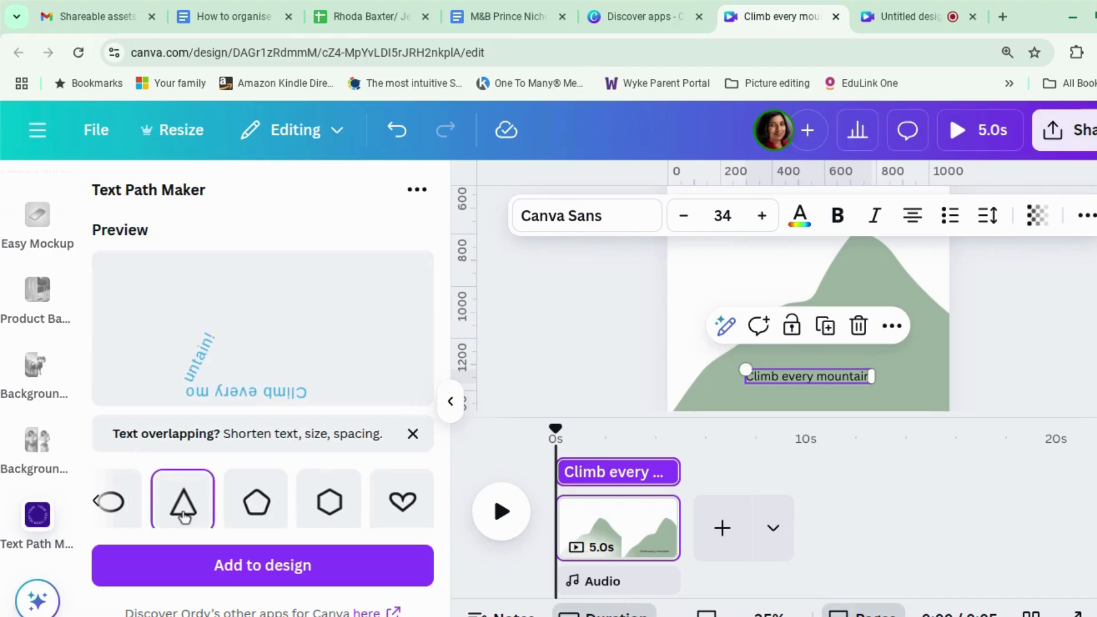
click(120, 508)
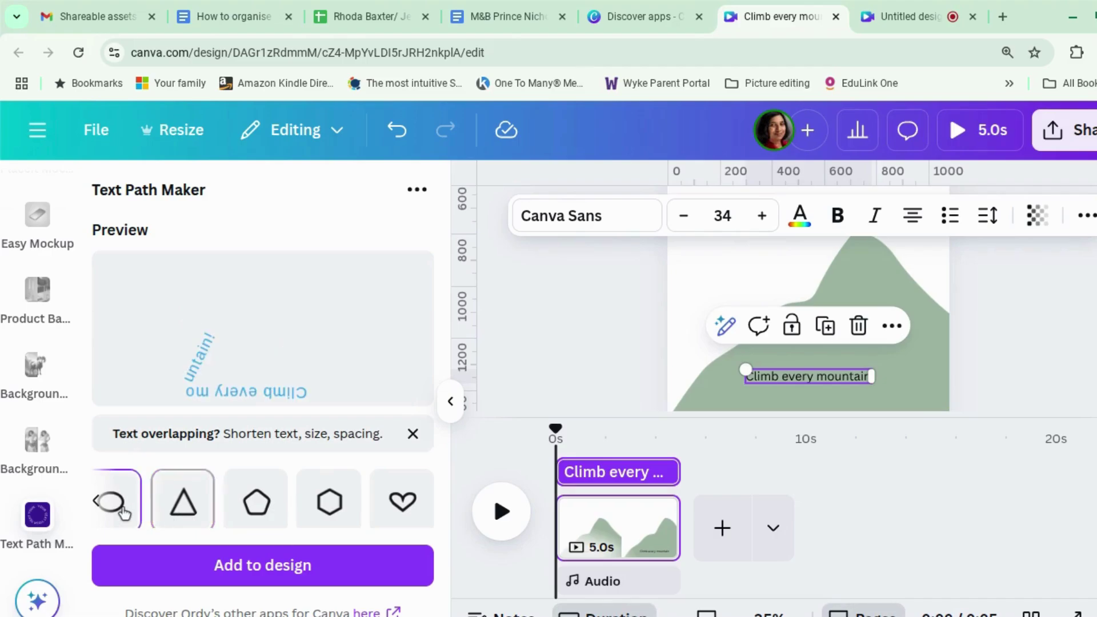
click(257, 501)
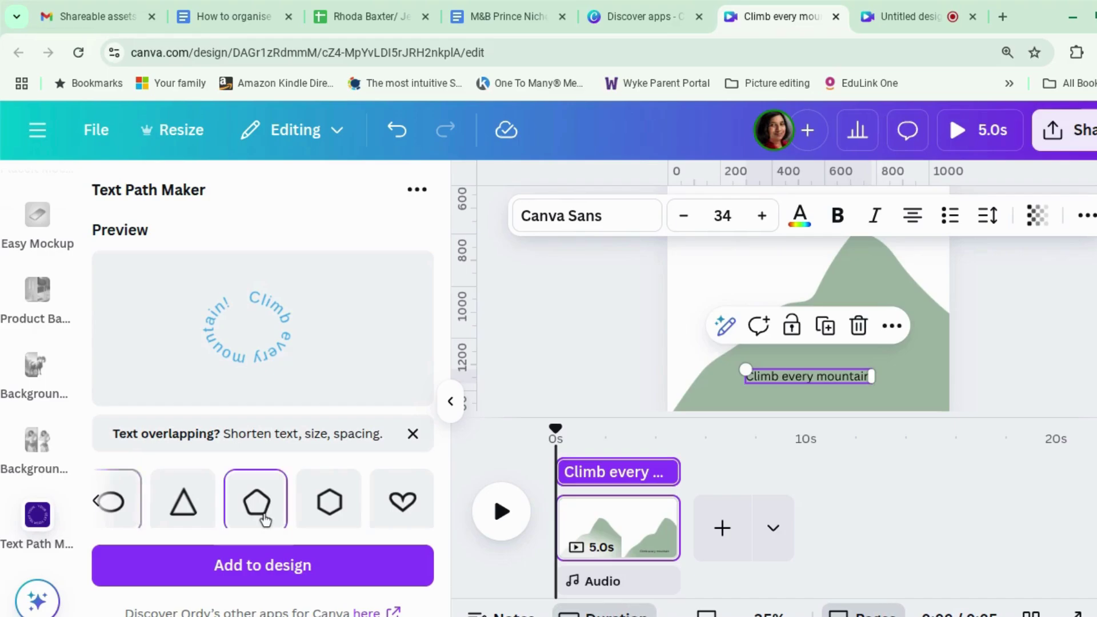
click(188, 506)
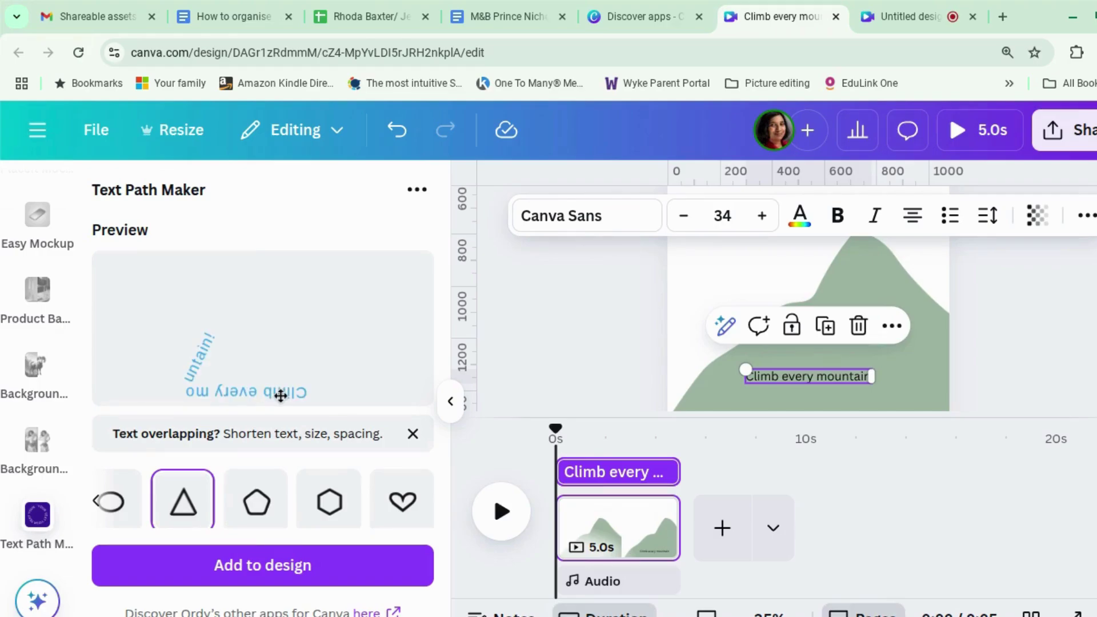
Set the path text's output size to 200.
scroll(274, 497, down, 2)
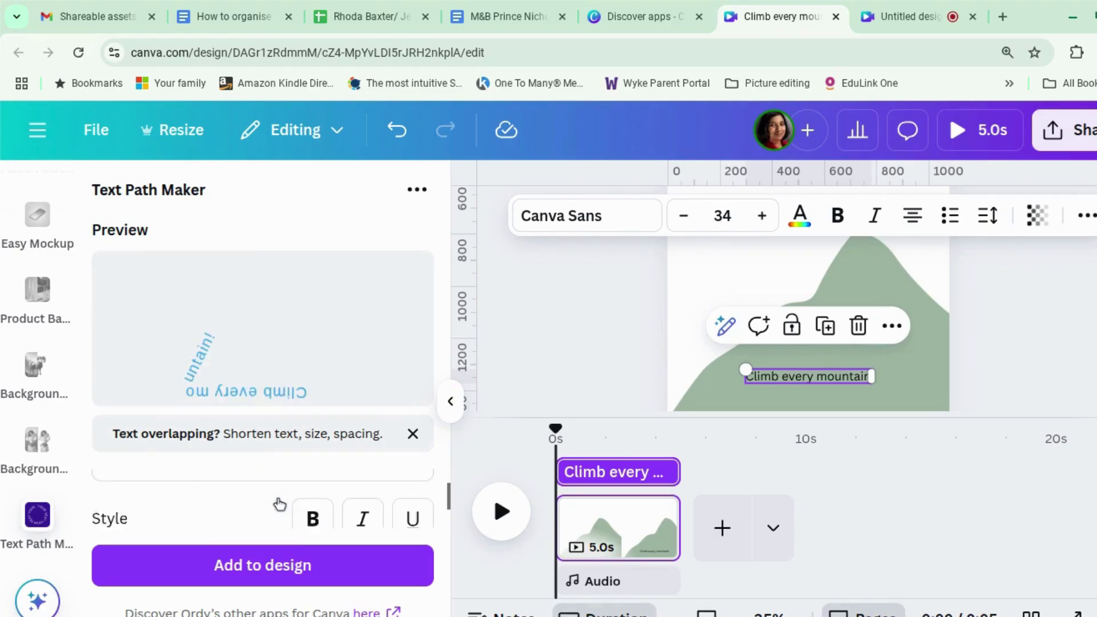
scroll(280, 505, up, 1)
scroll(280, 504, down, 3)
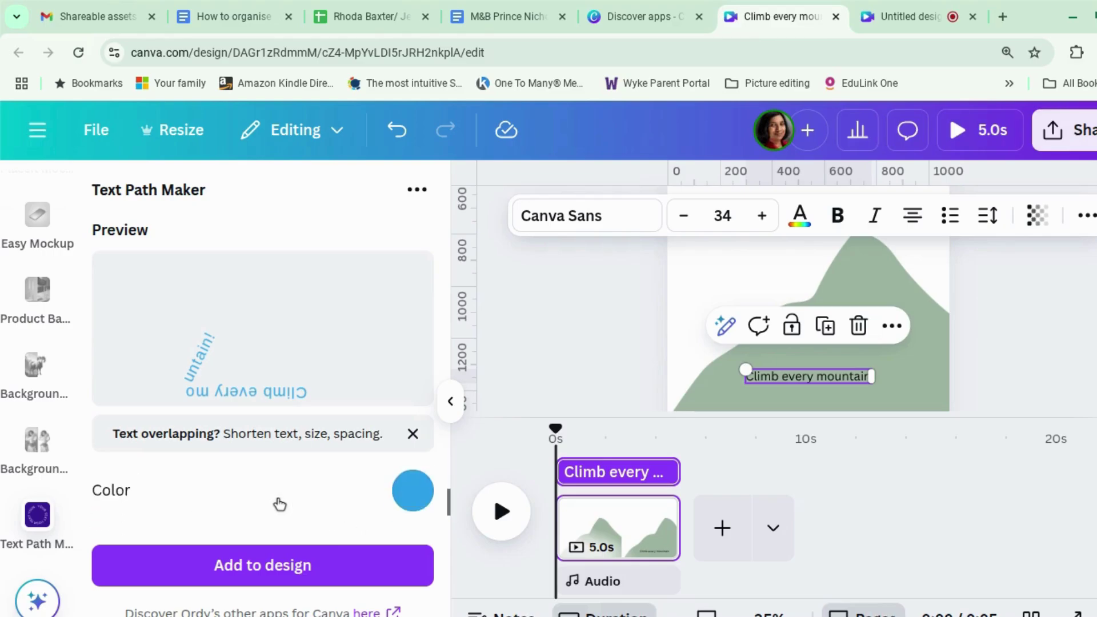
scroll(280, 504, down, 4)
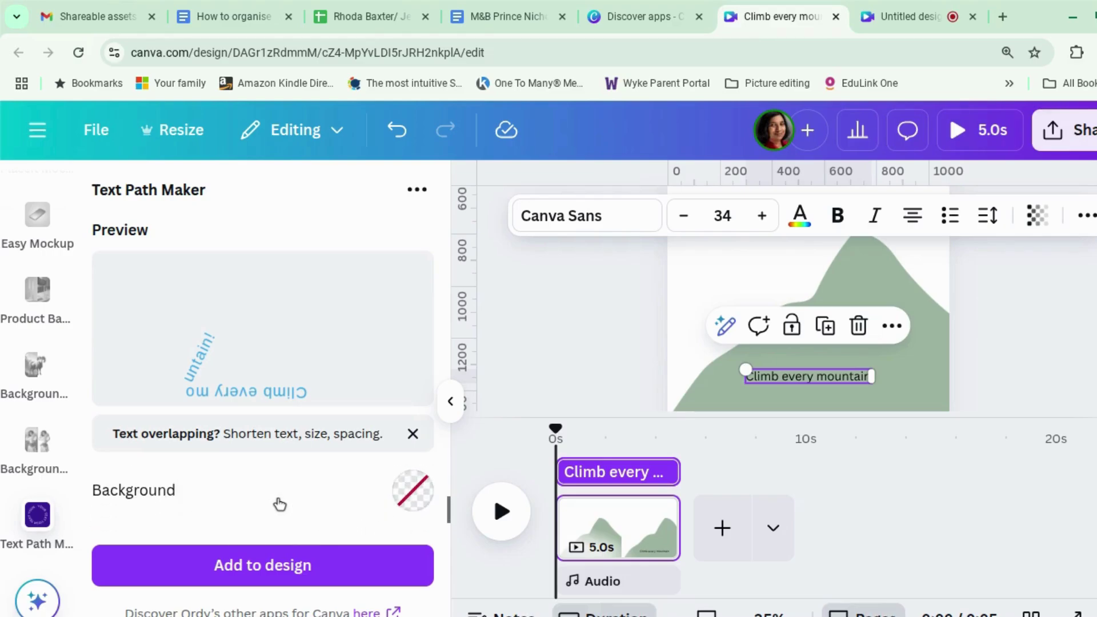
scroll(279, 503, down, 1)
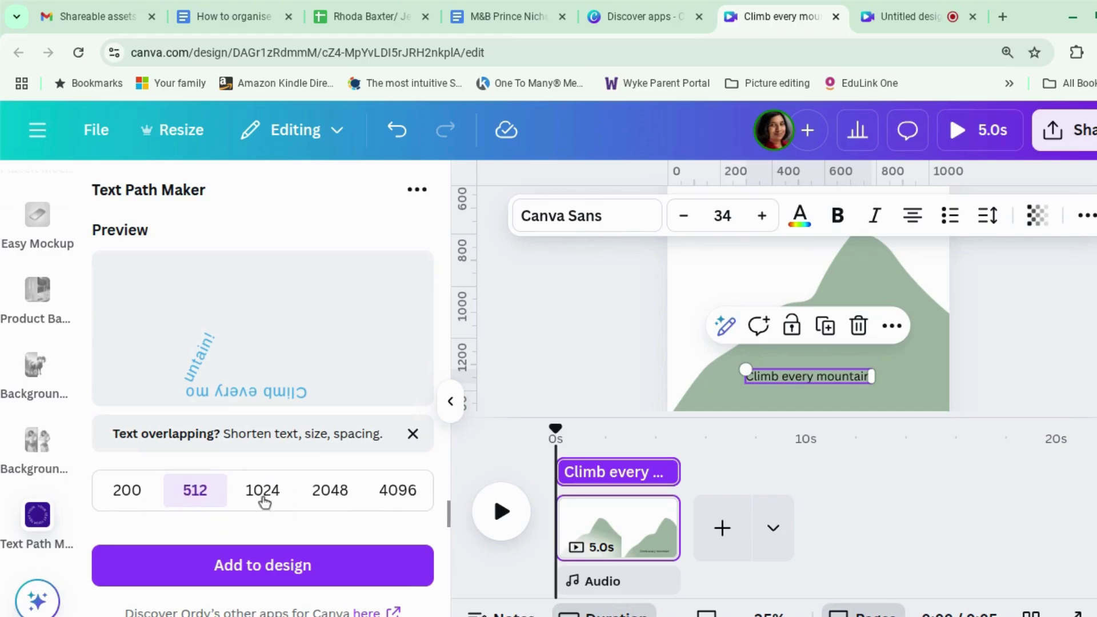
click(143, 486)
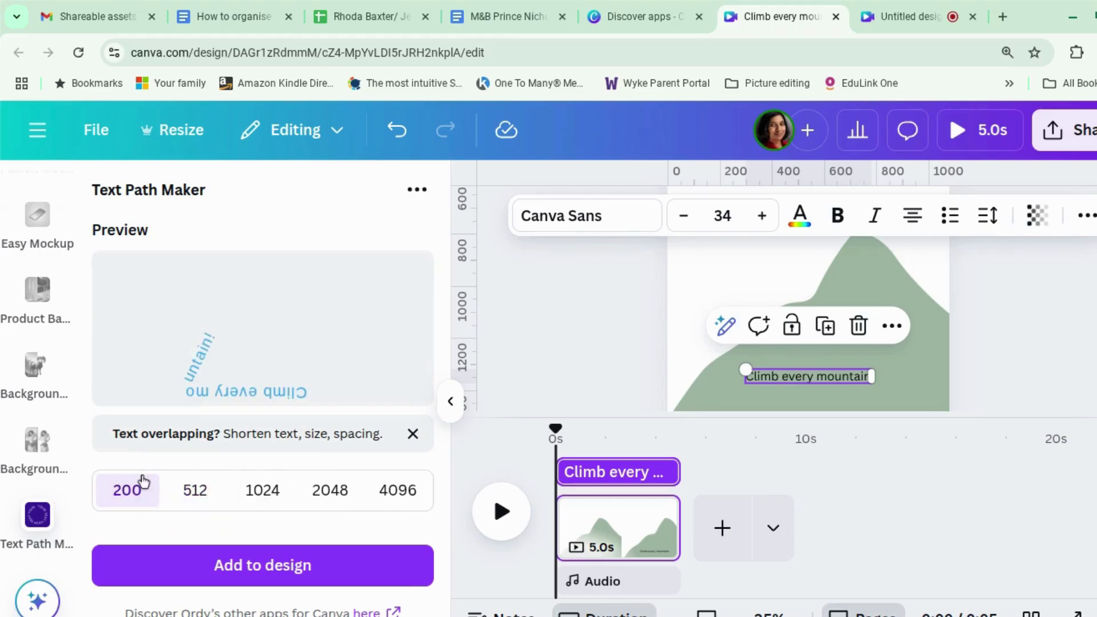
Add leading spaces before "Climb every mountain!" in the path text so the words straddle the triangle's apex.
scroll(148, 482, up, 5)
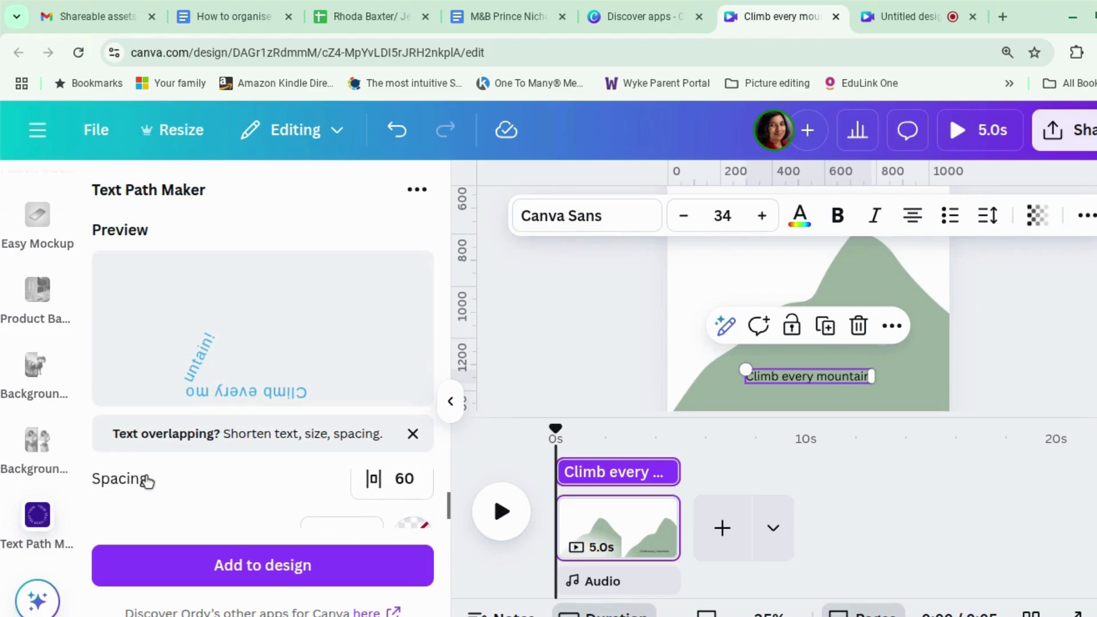
scroll(148, 482, up, 4)
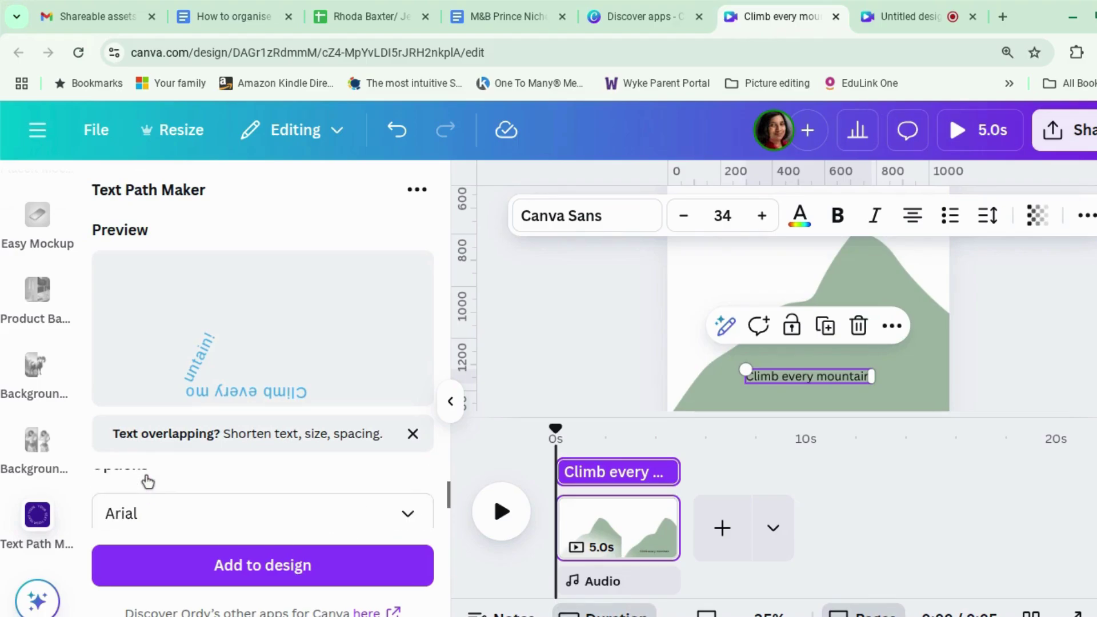
scroll(148, 482, up, 2)
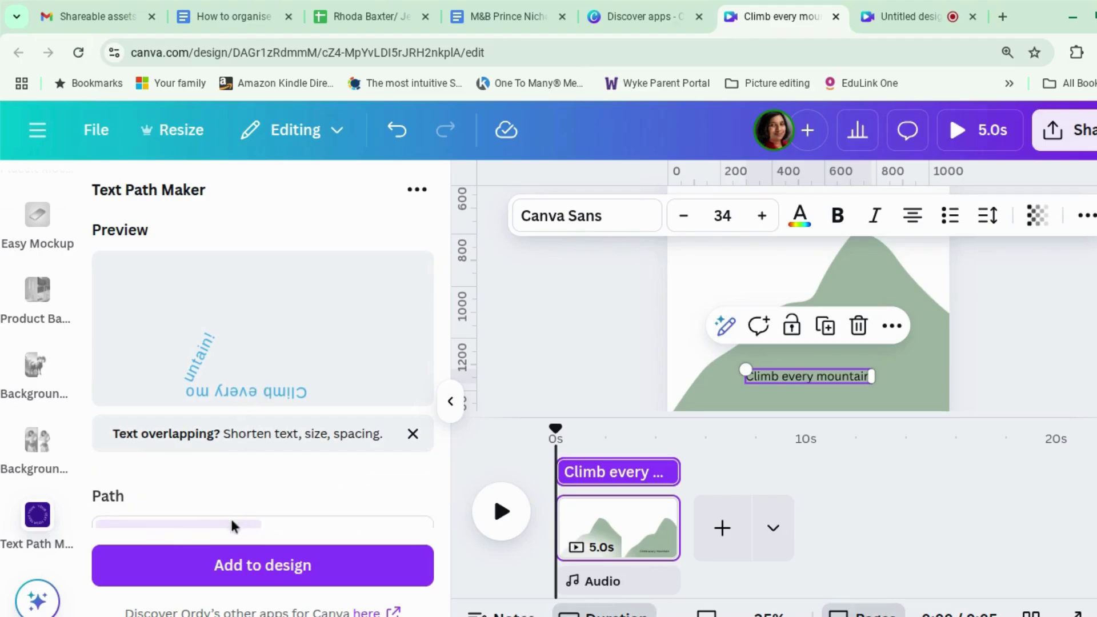
scroll(232, 517, up, 2)
scroll(238, 497, down, 2)
scroll(223, 502, up, 1)
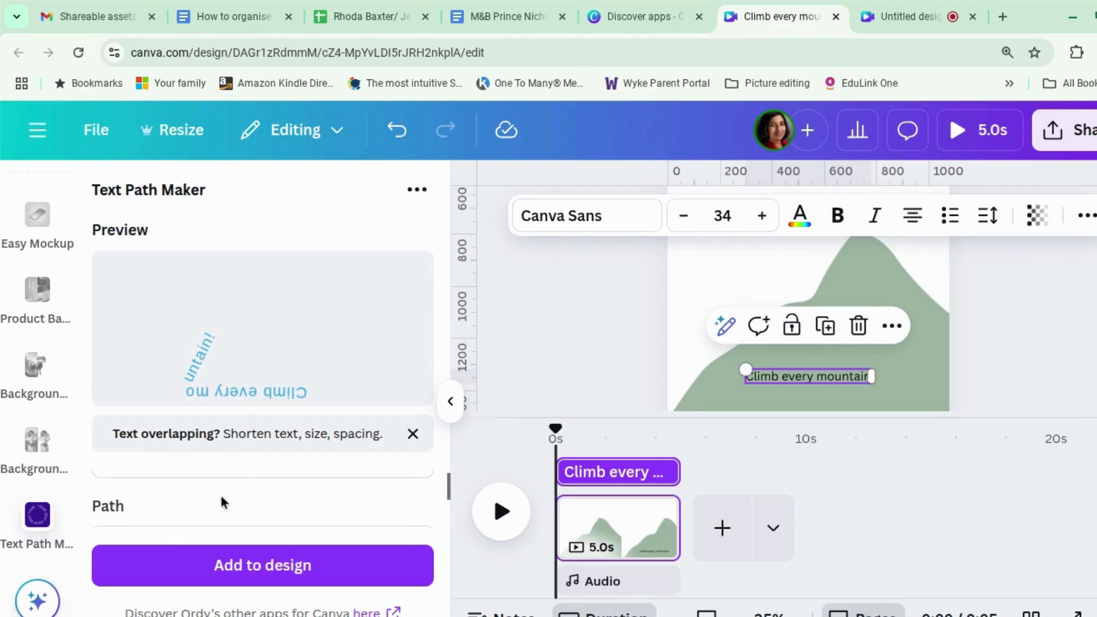
scroll(204, 493, up, 1)
click(103, 501)
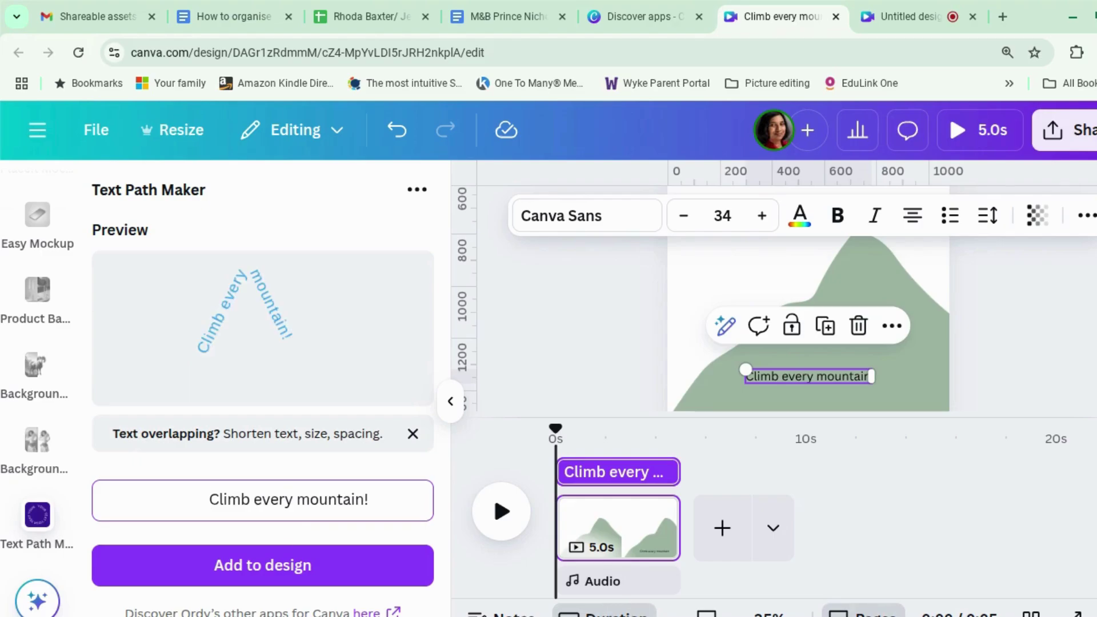
Add the triangular path text to the design, enlarge it and position it over the mountain's peak.
scroll(937, 369, up, 1)
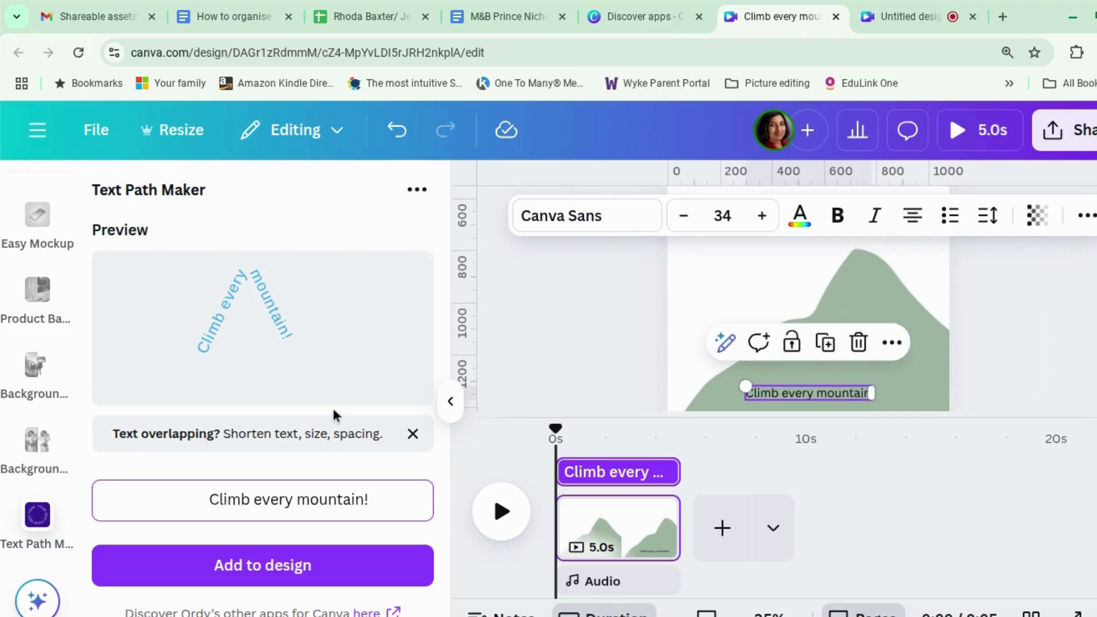
click(326, 568)
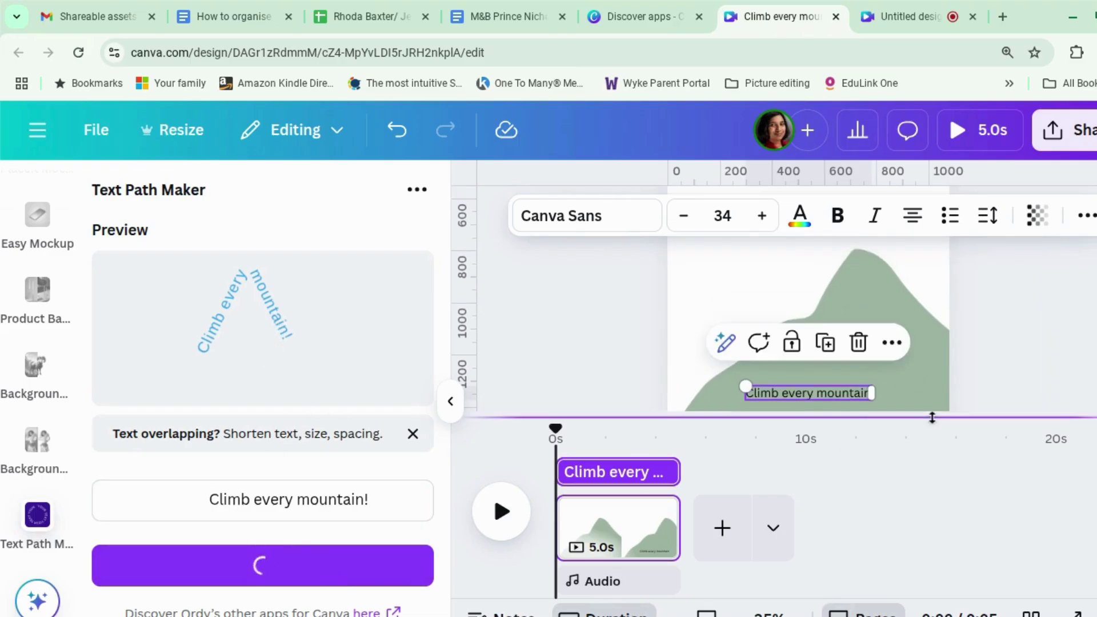
drag(824, 284, 869, 282)
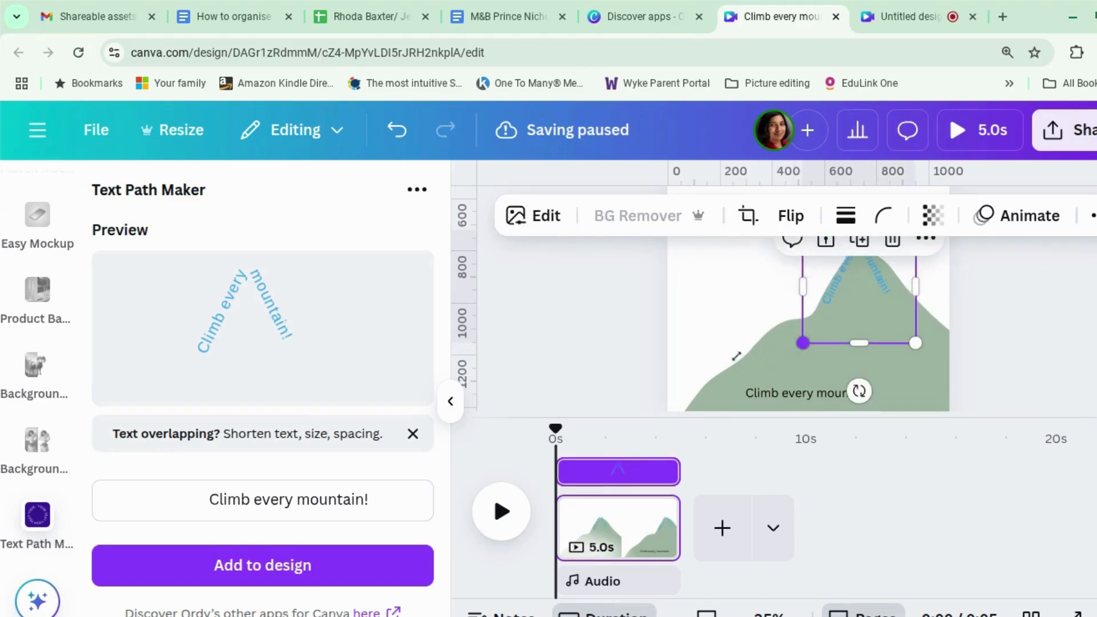
drag(737, 356, 730, 402)
drag(825, 282, 867, 265)
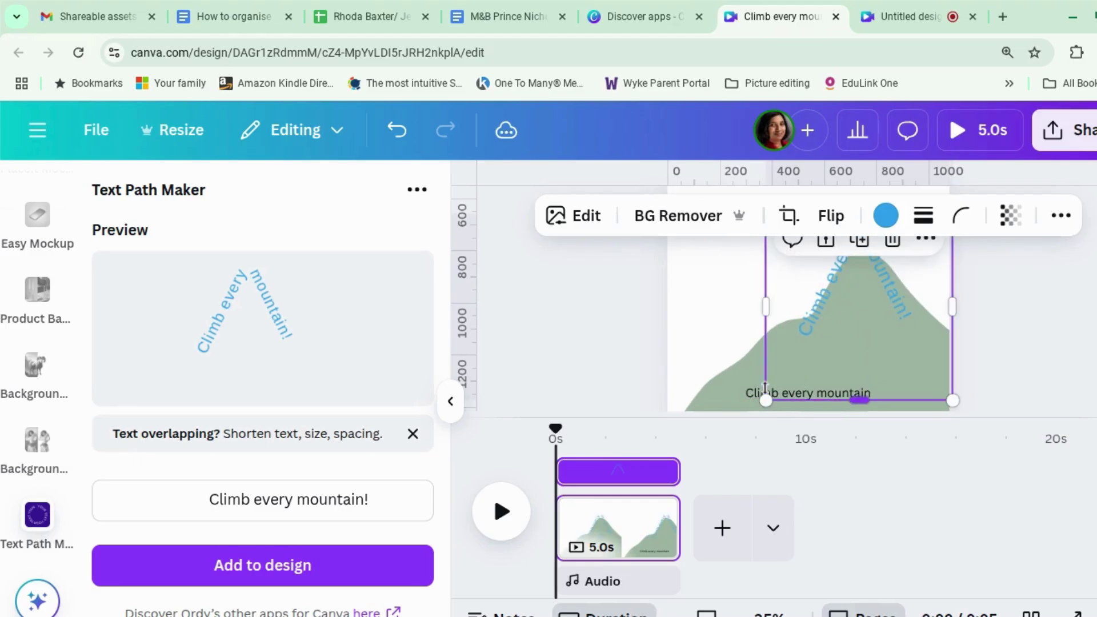
drag(764, 398, 714, 399)
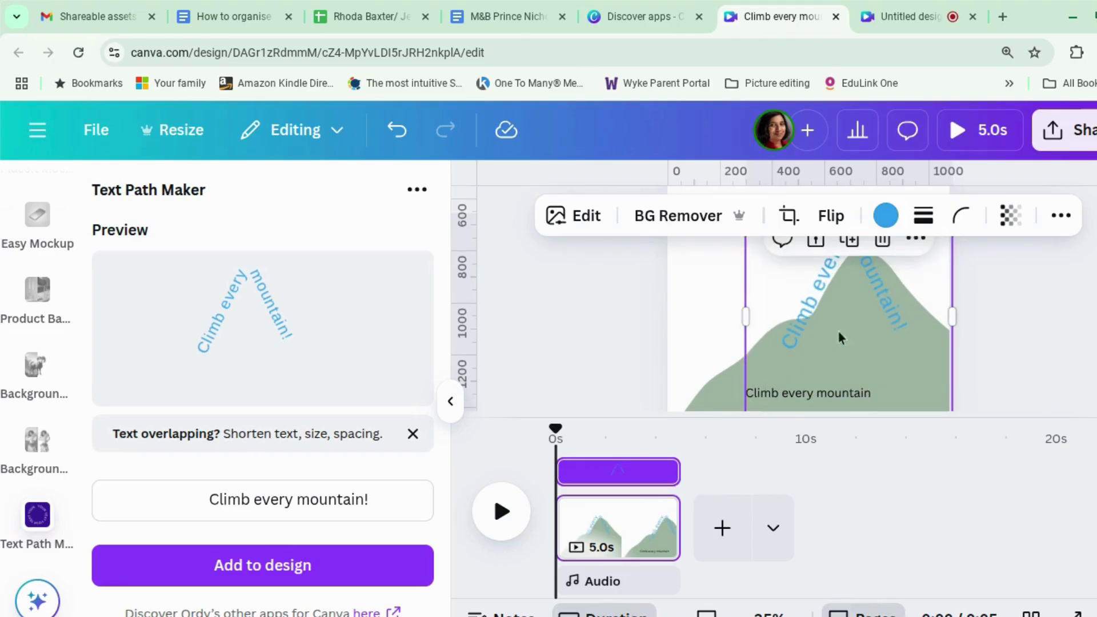
drag(838, 330, 834, 334)
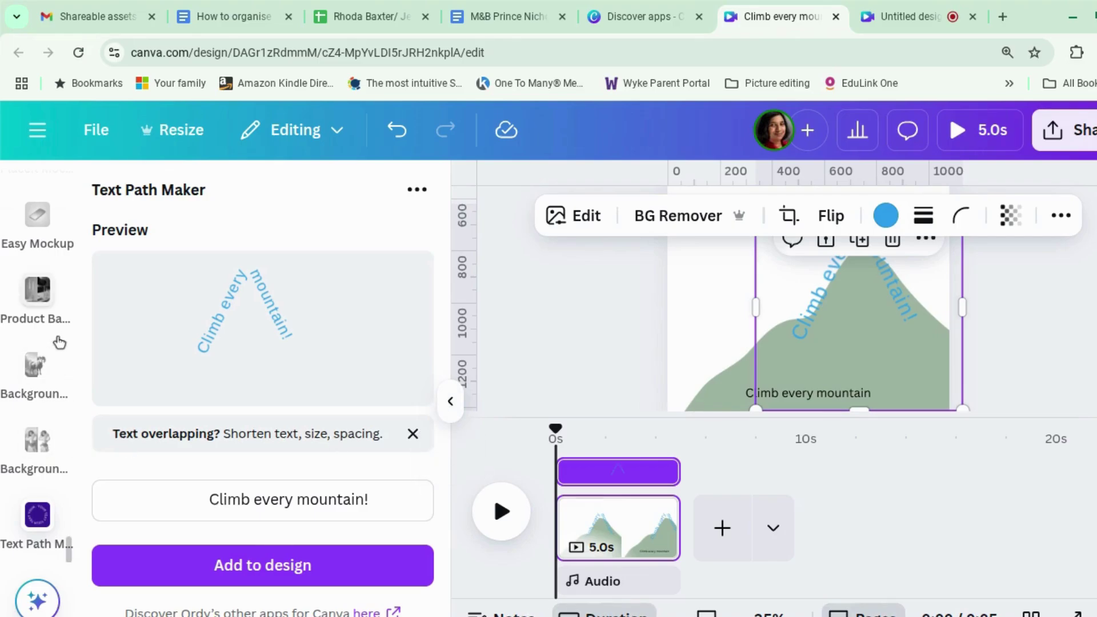
Search the app library for Type Curve.
scroll(60, 342, up, 15)
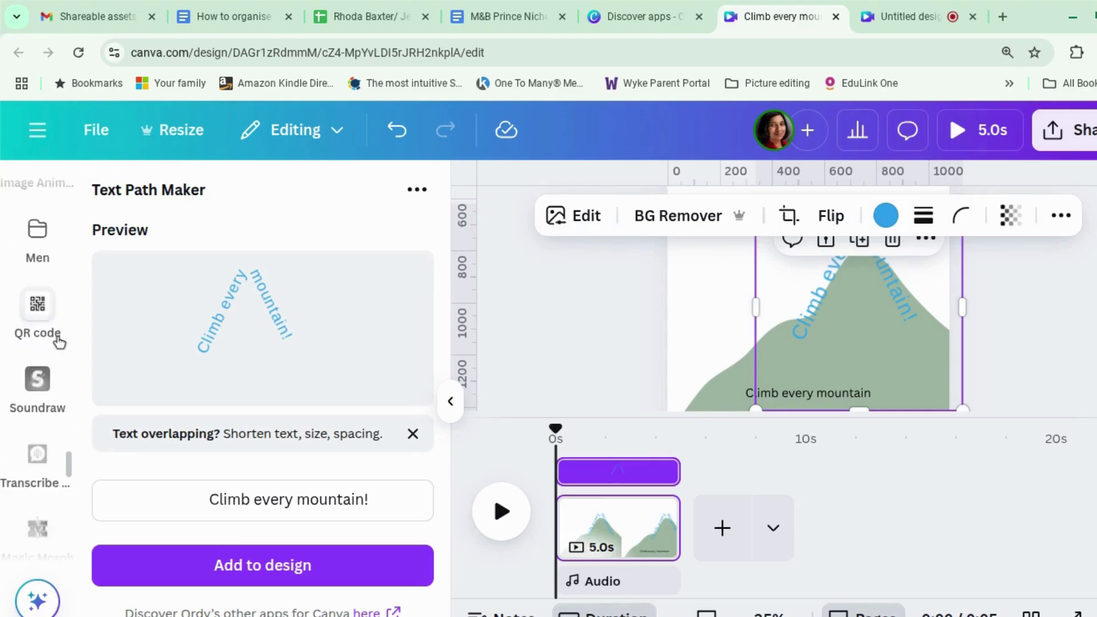
scroll(60, 342, up, 15)
click(37, 296)
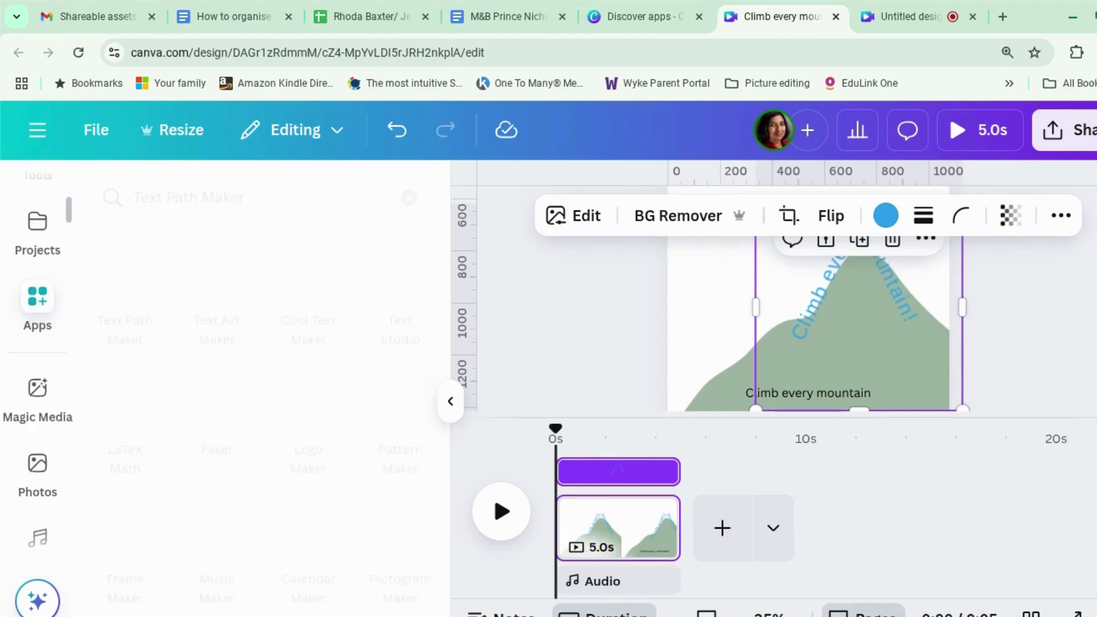
drag(244, 190, 123, 186)
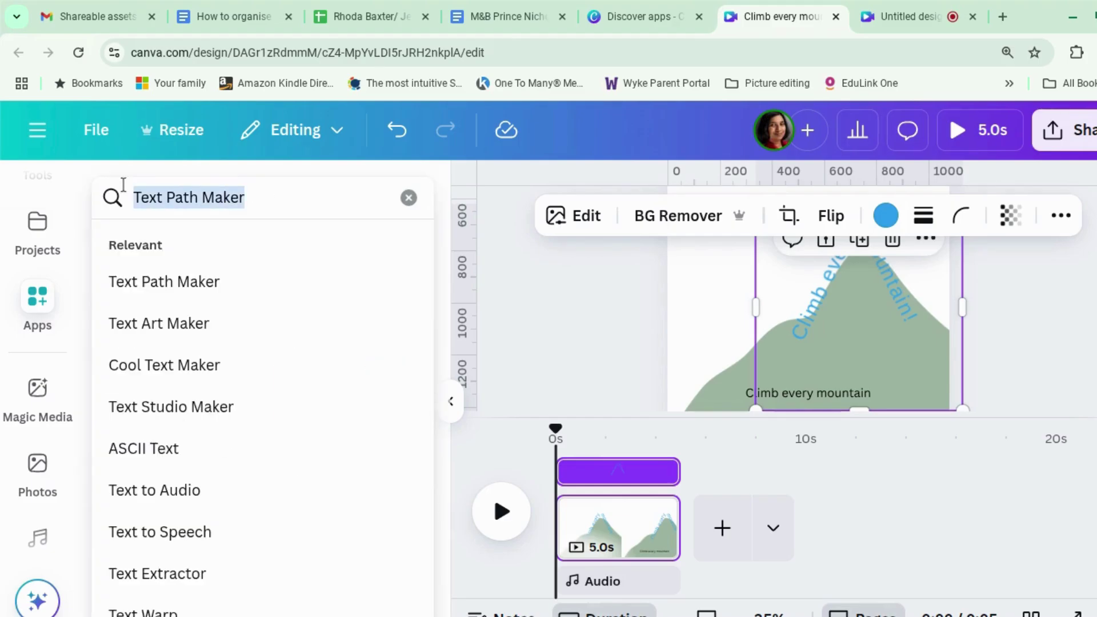
text(typ)
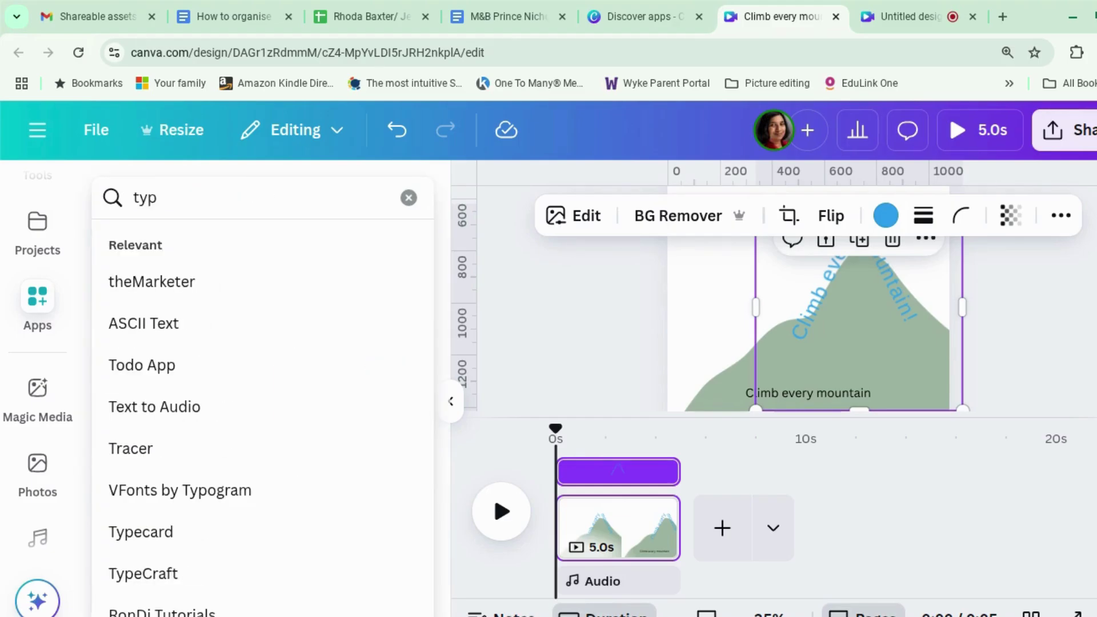
text(e cur)
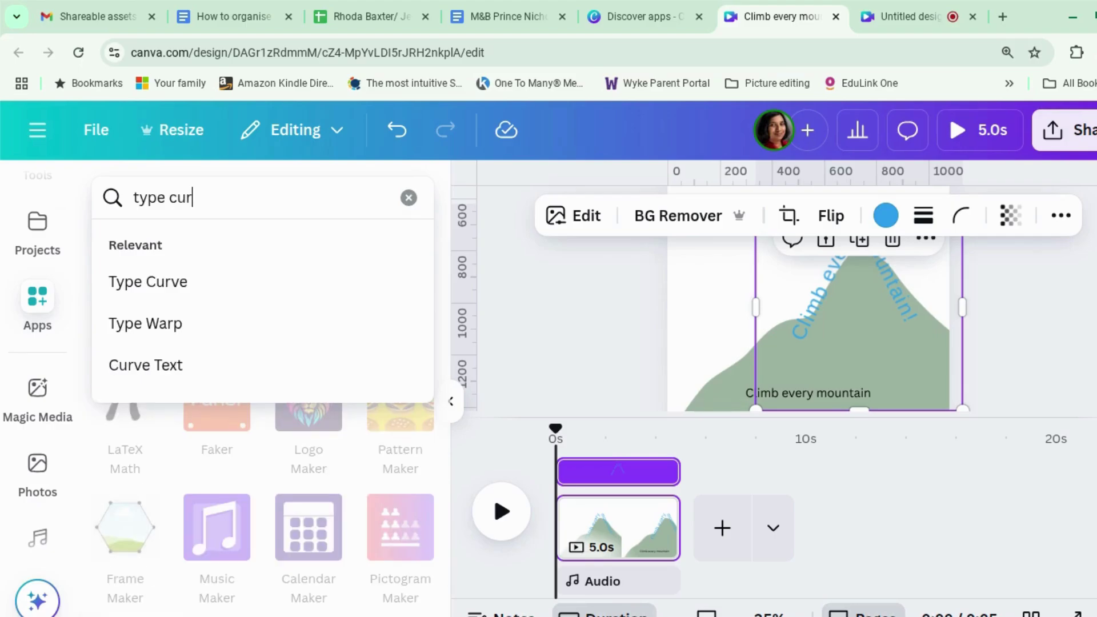
click(149, 284)
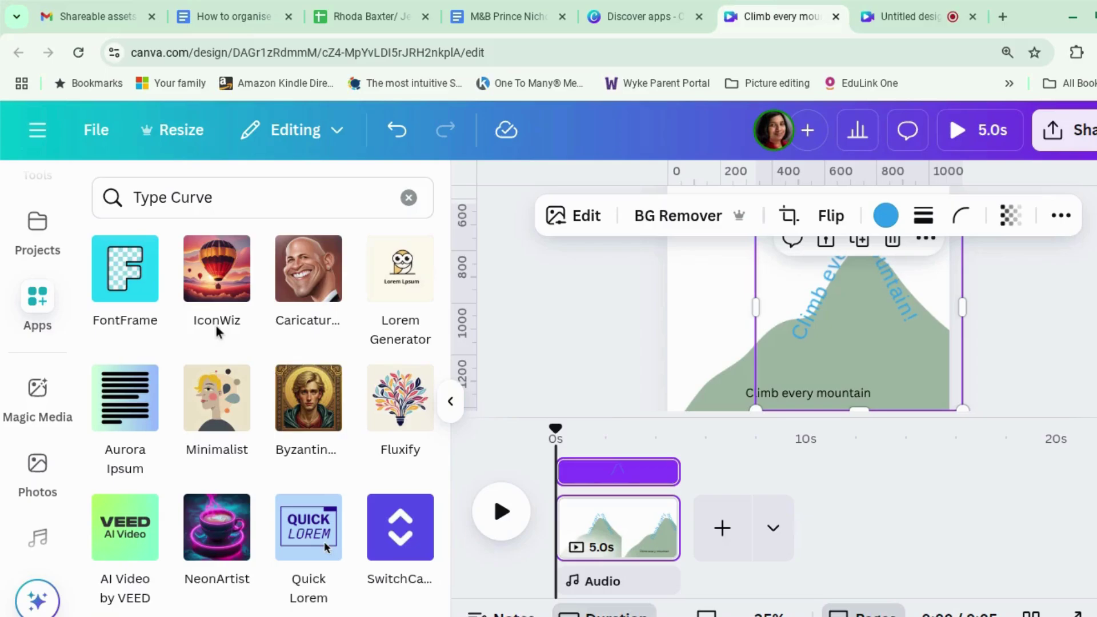
Find Type Curve among the app results, read through its description and open the app.
scroll(217, 331, down, 1)
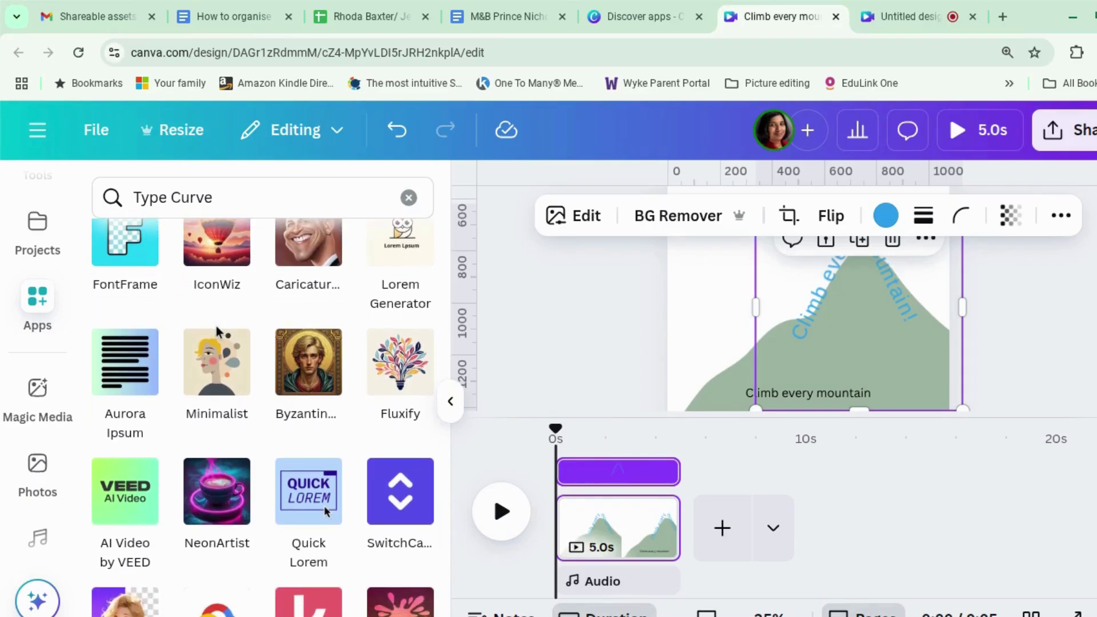
scroll(217, 331, down, 5)
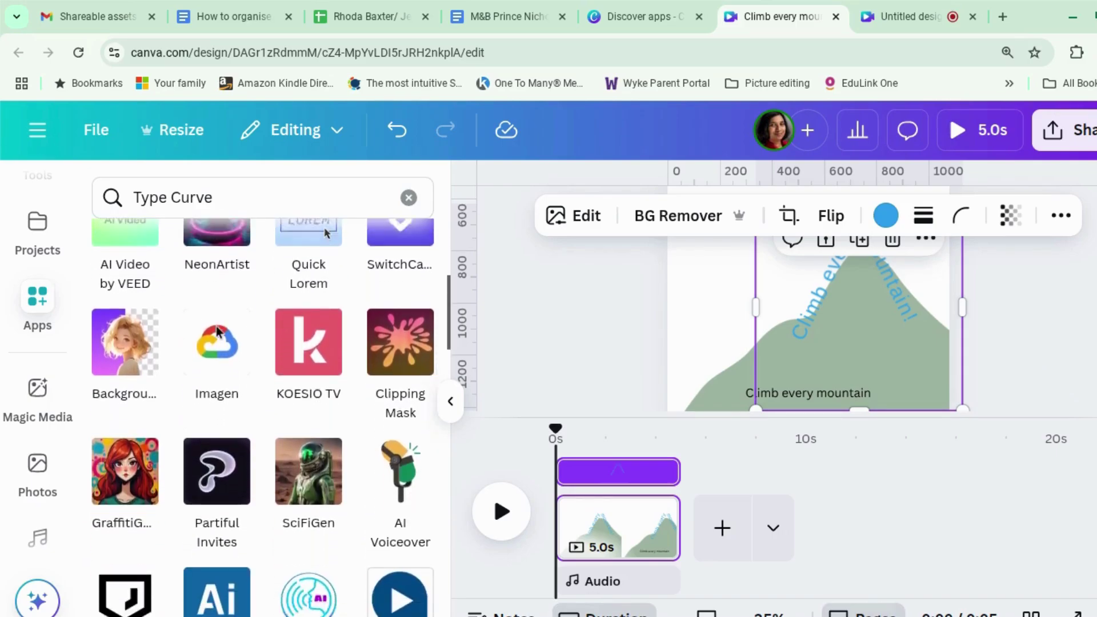
scroll(217, 331, down, 2)
scroll(217, 332, down, 5)
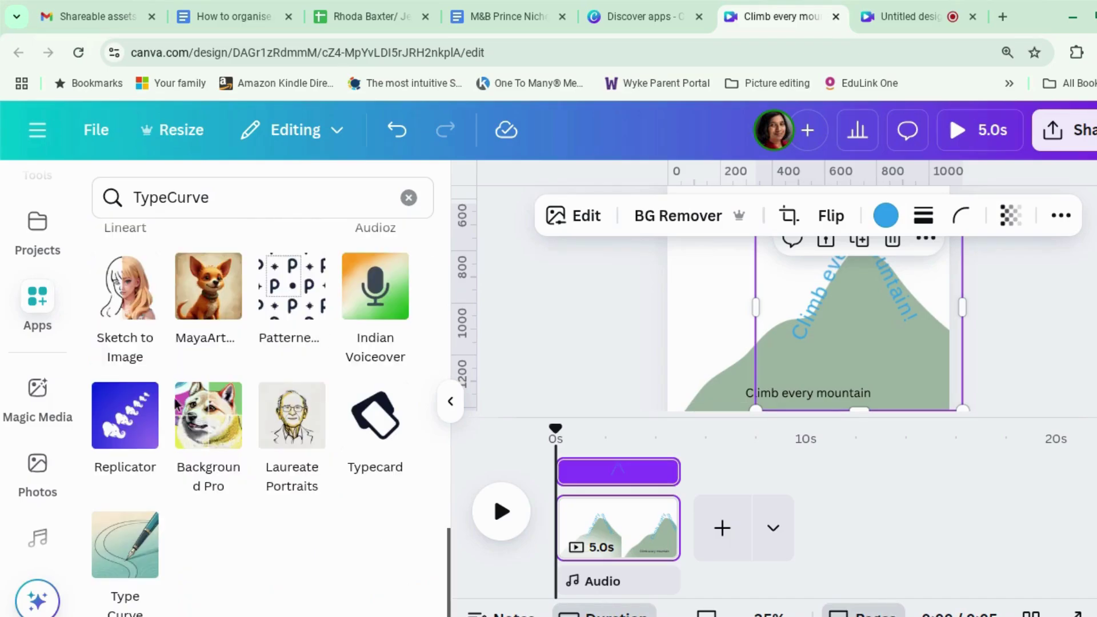
click(119, 548)
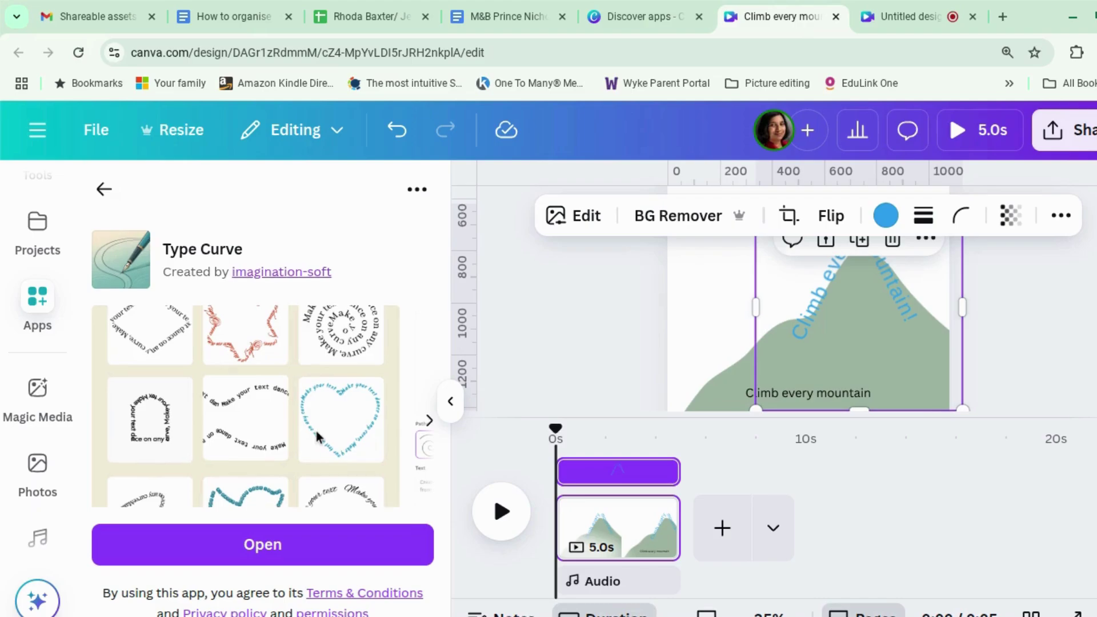
scroll(317, 431, down, 3)
scroll(317, 437, down, 4)
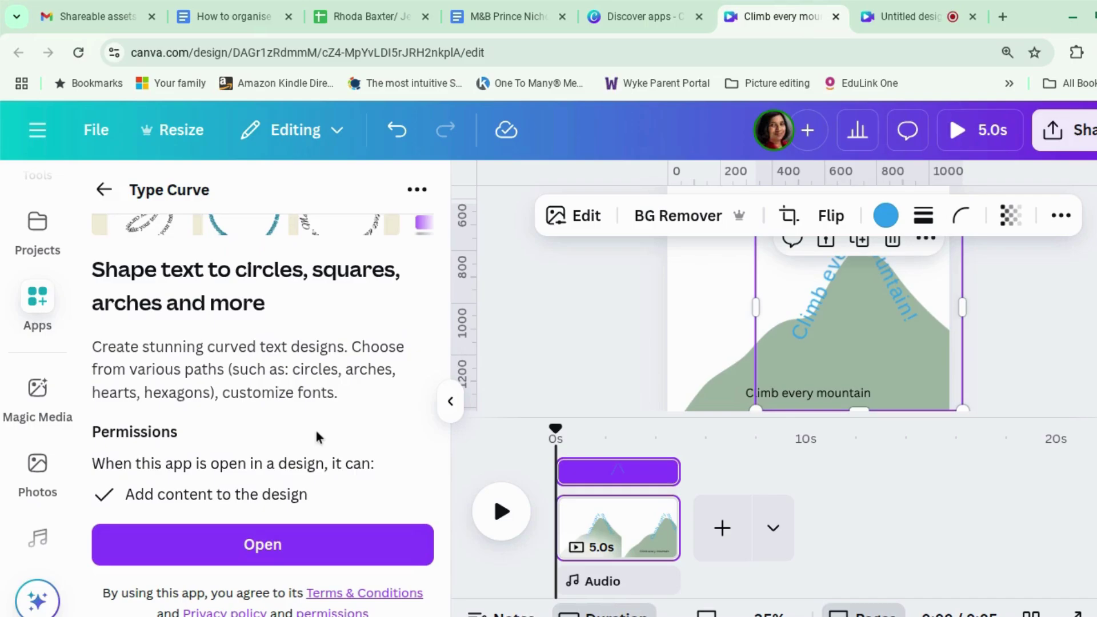
click(309, 541)
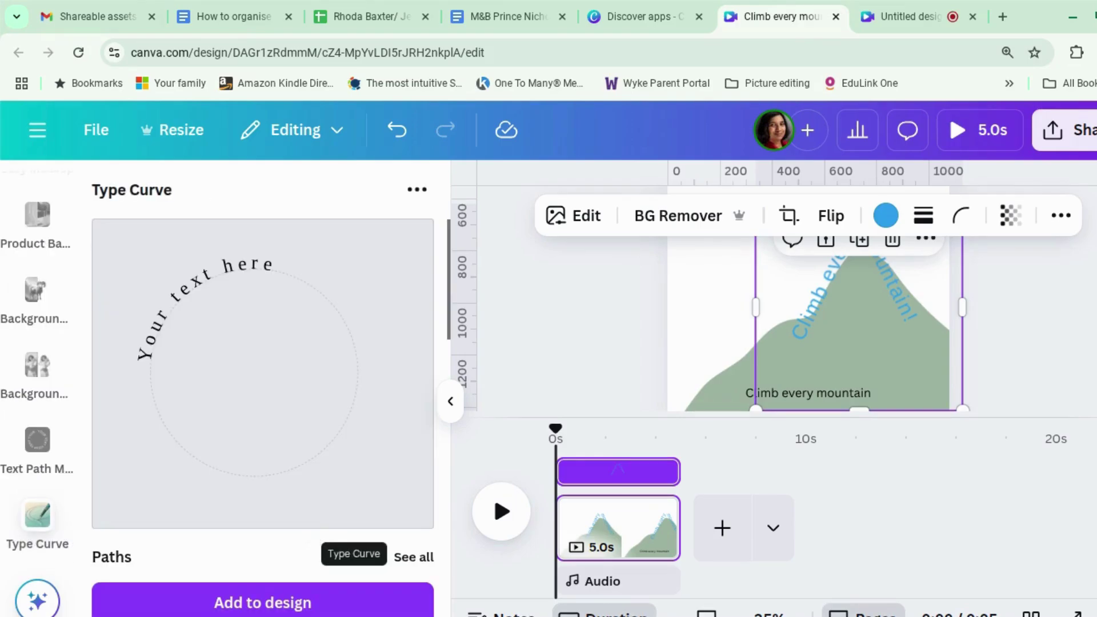
Choose the wave preset as the text path in Type Curve.
scroll(327, 486, down, 2)
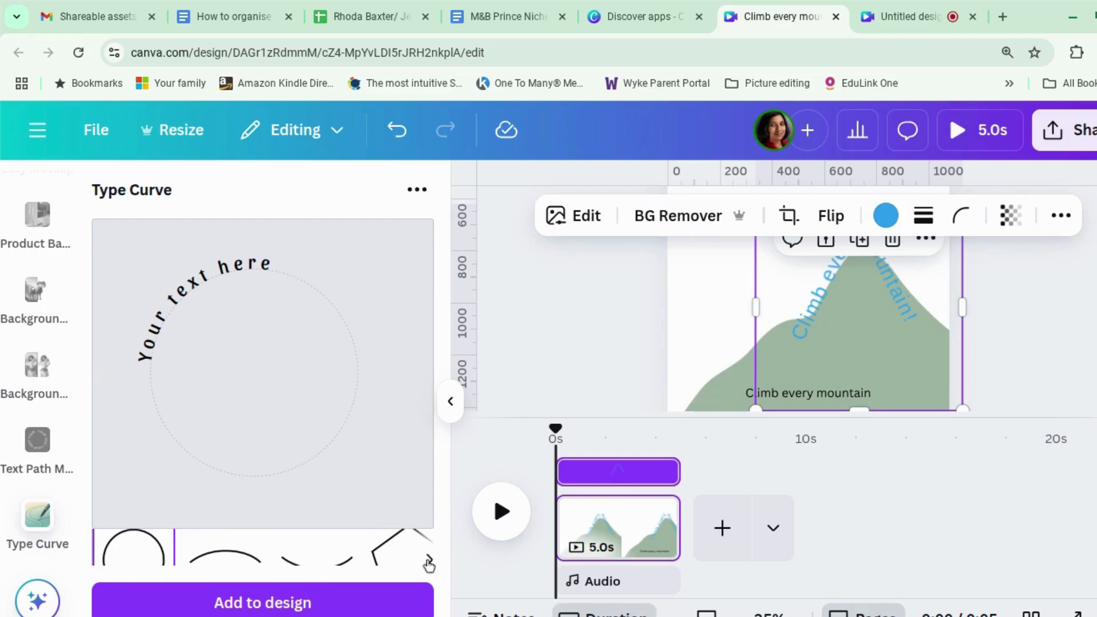
click(429, 564)
click(428, 563)
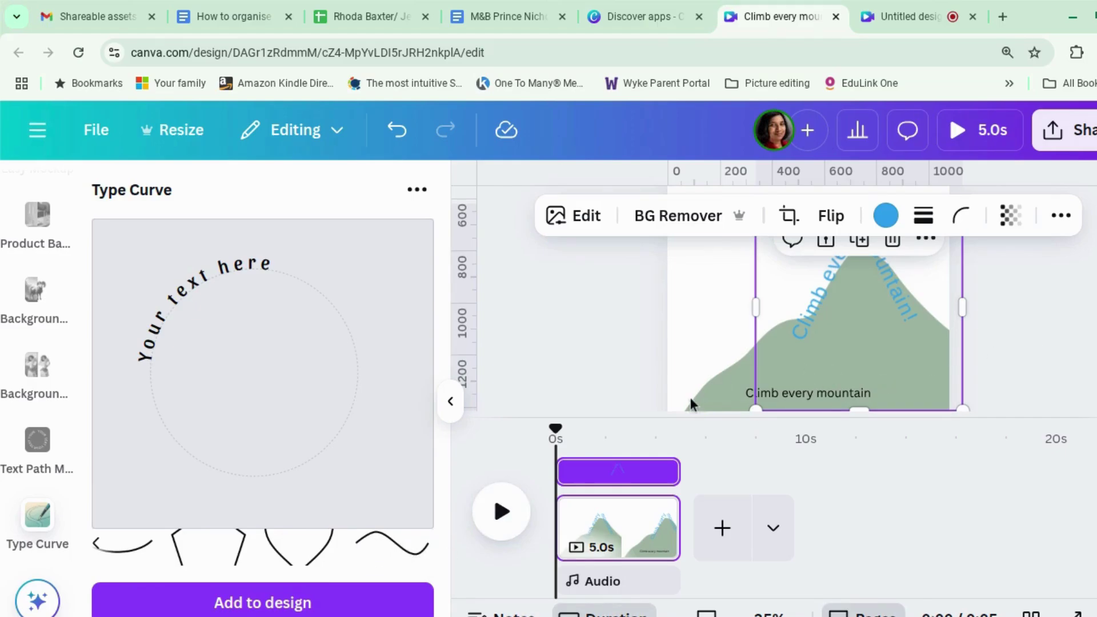
click(398, 553)
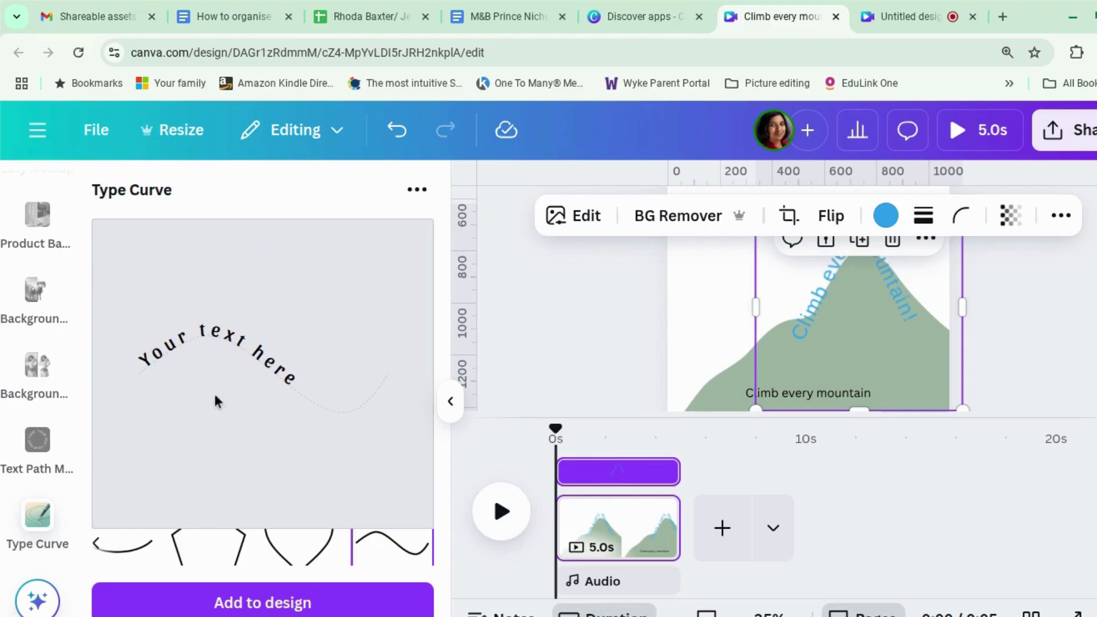
Replace the placeholder text in Type Curve with "Climb every mountain".
scroll(225, 399, down, 3)
click(230, 539)
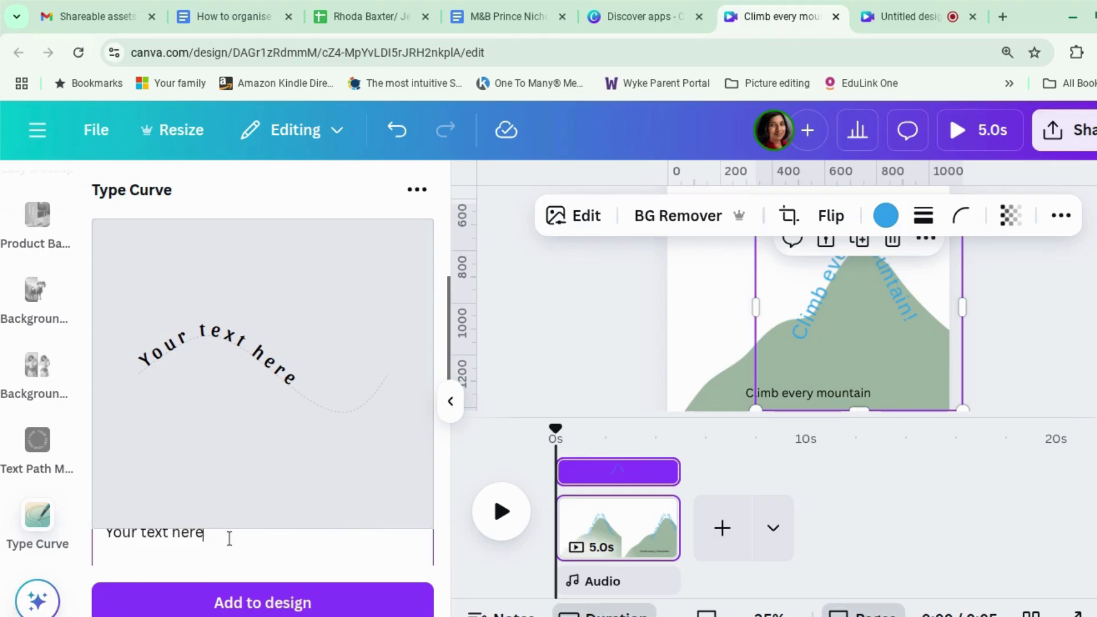
drag(229, 539, 112, 529)
text(Clim)
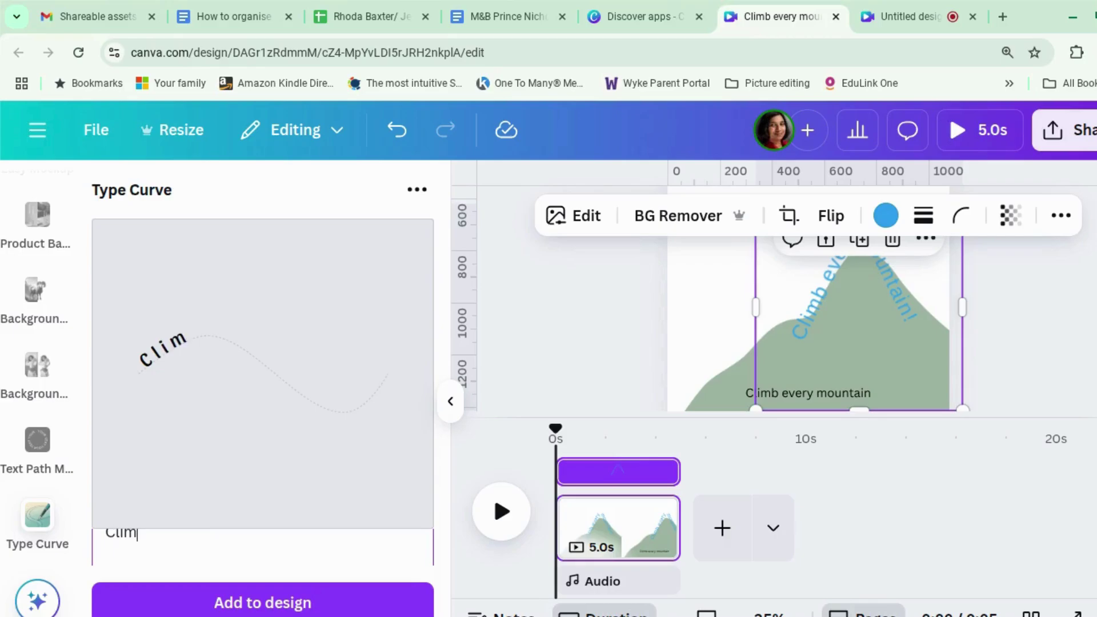
text(b every )
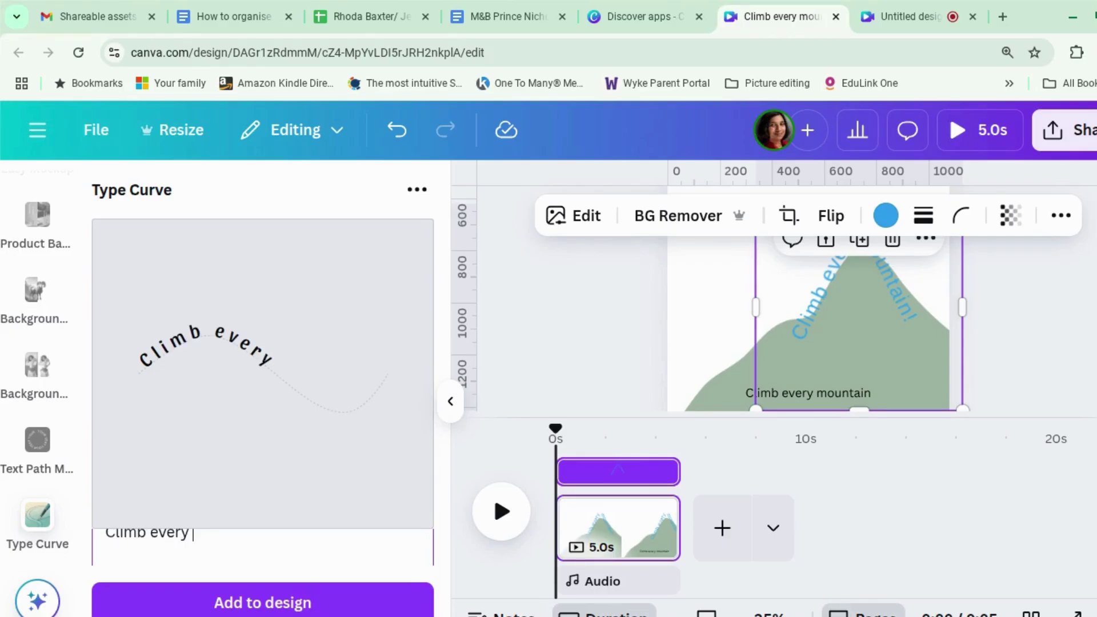
text(mountain)
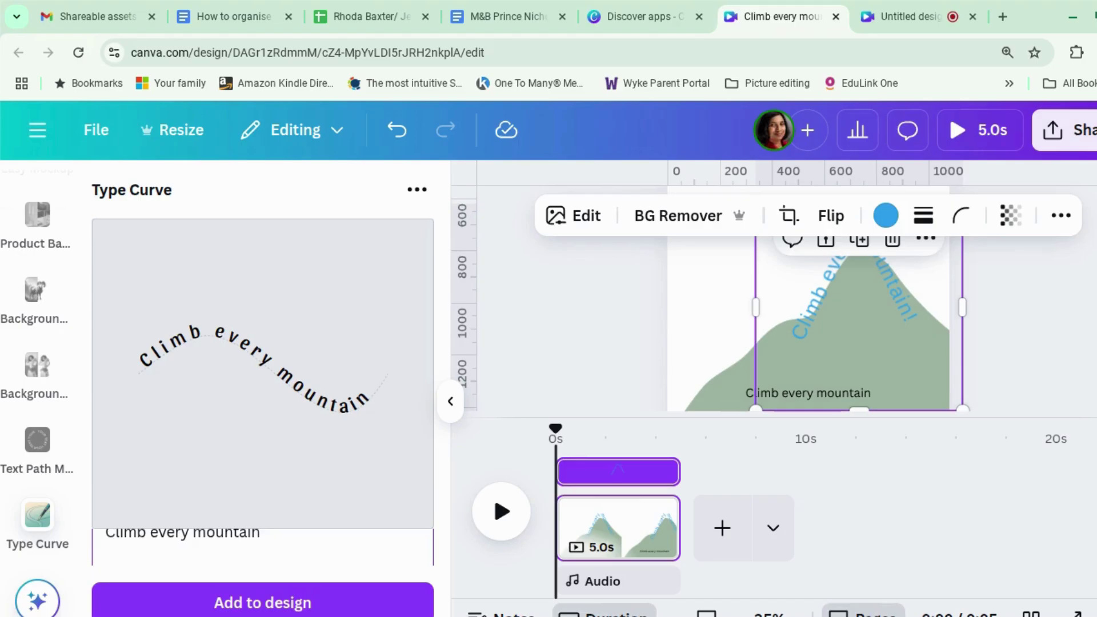
Try the red-and-gold outlined text style and the black one with the yellow outline on the wave text.
scroll(179, 548, down, 2)
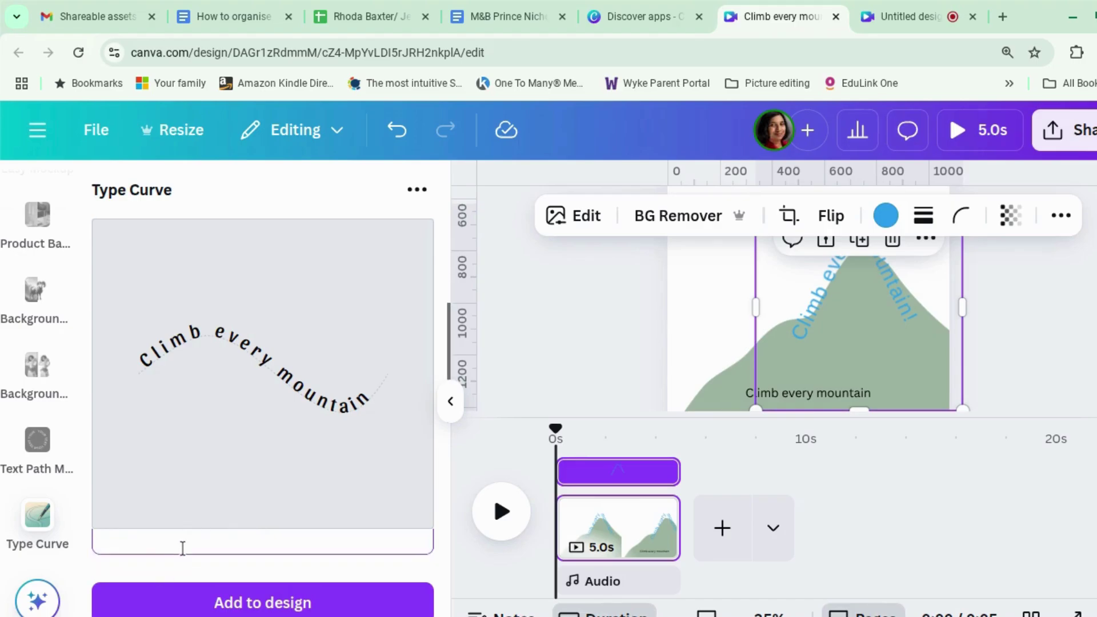
scroll(183, 549, down, 2)
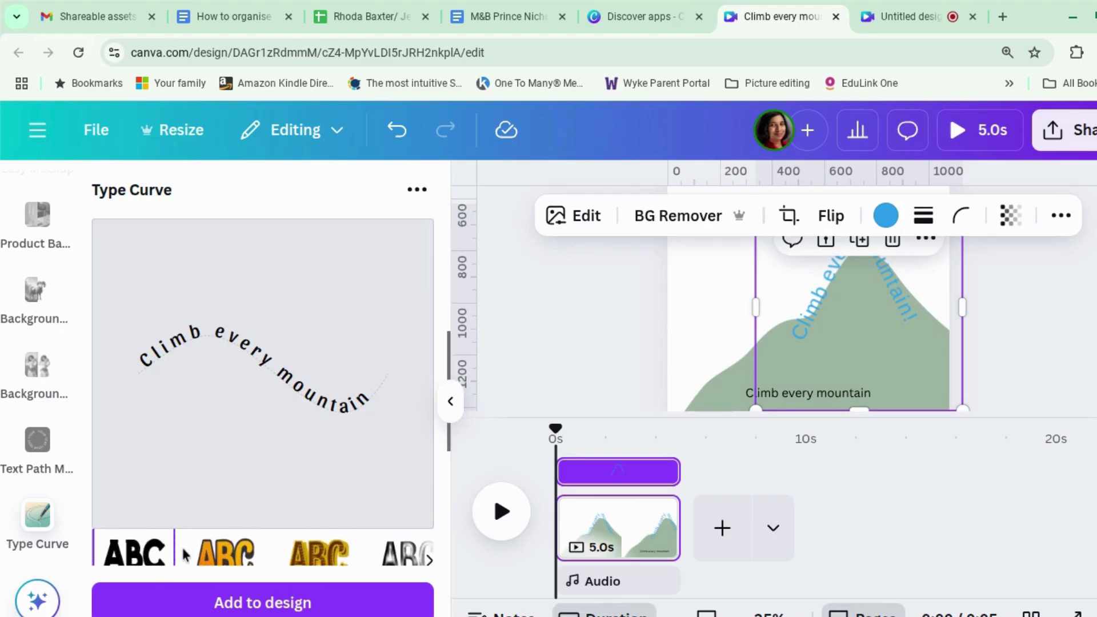
scroll(184, 554, down, 2)
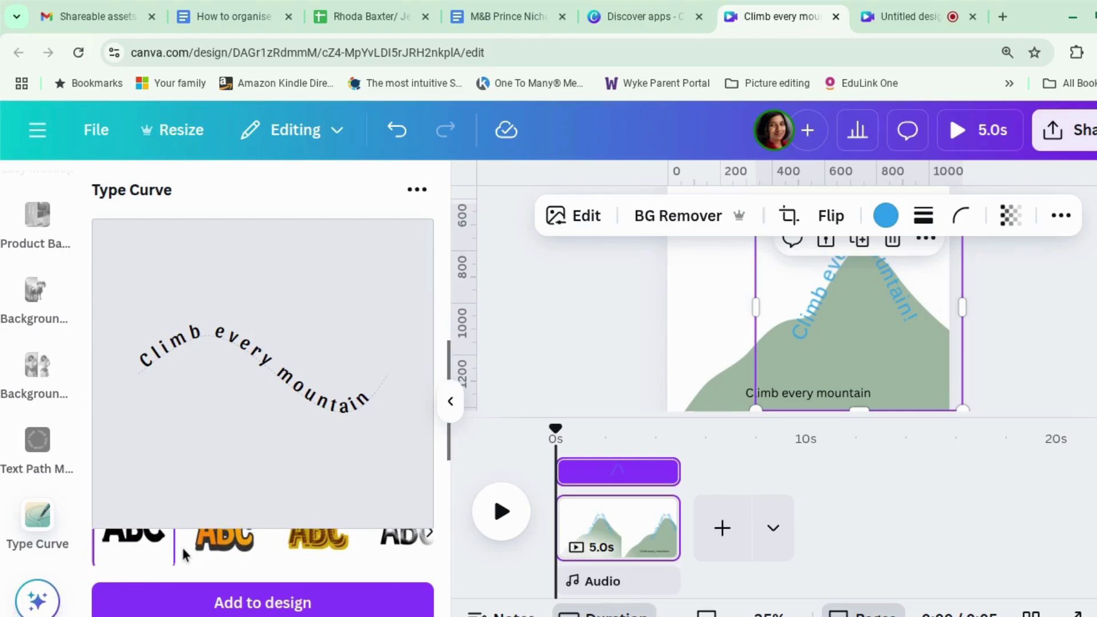
click(429, 549)
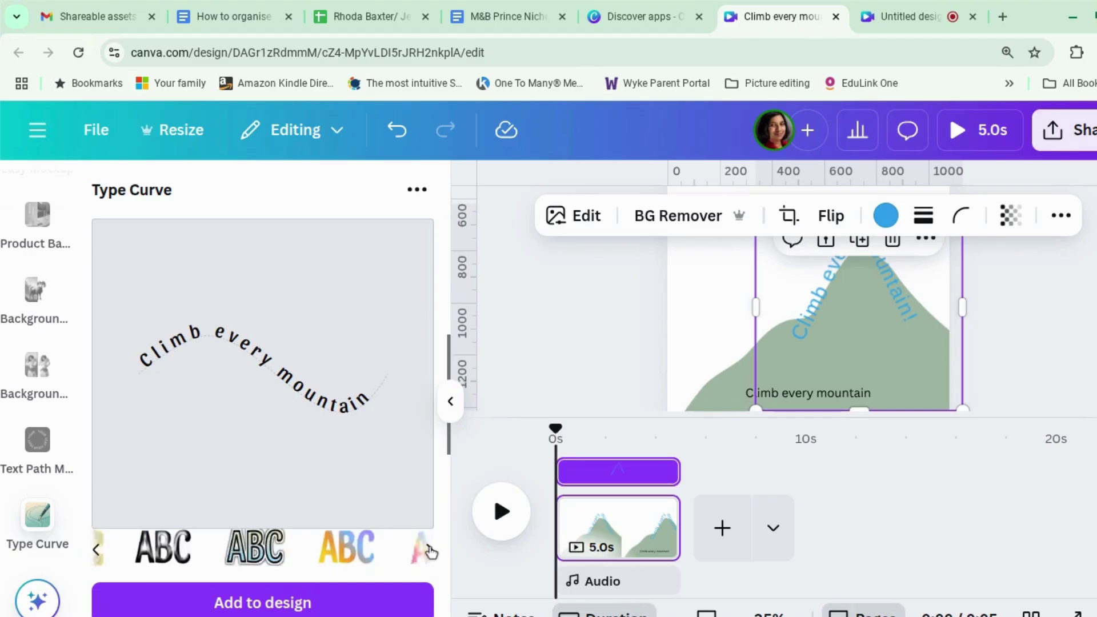
click(429, 550)
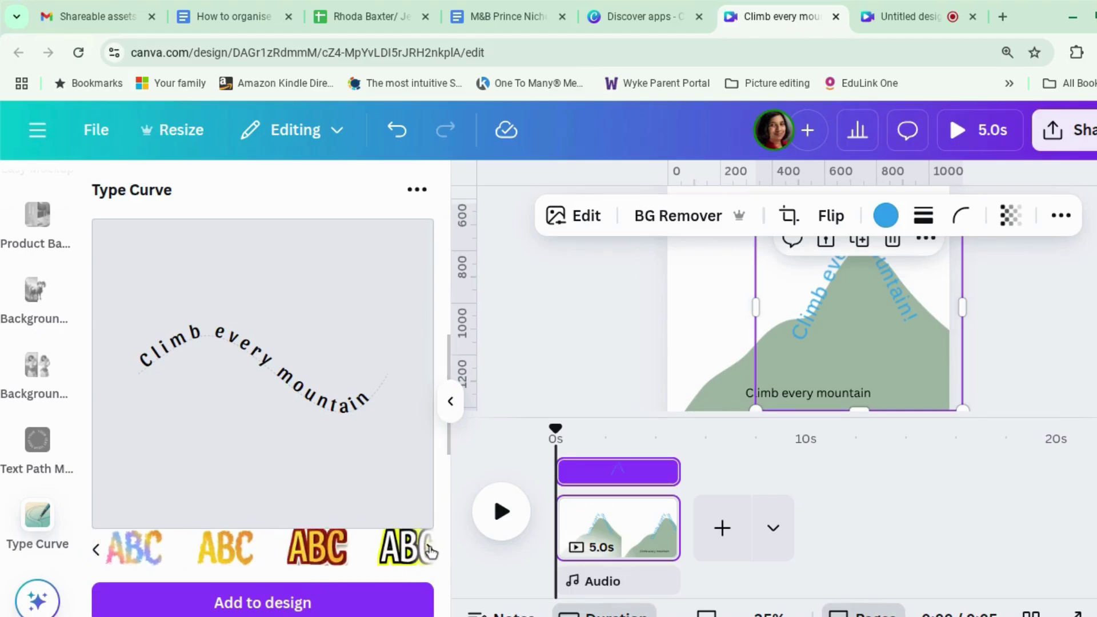
click(324, 550)
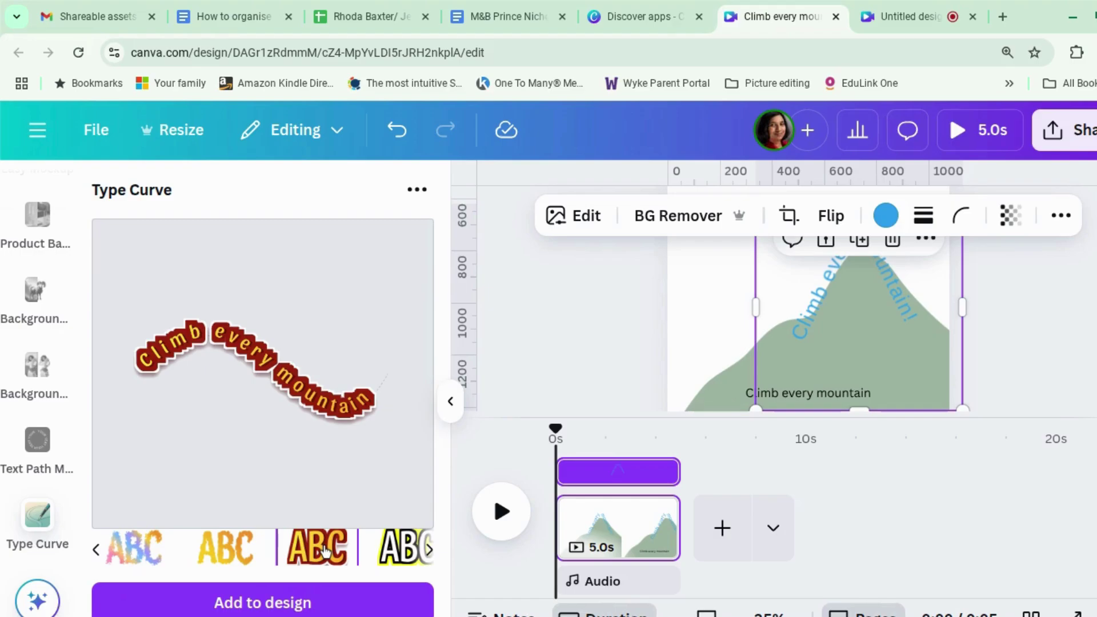
click(398, 549)
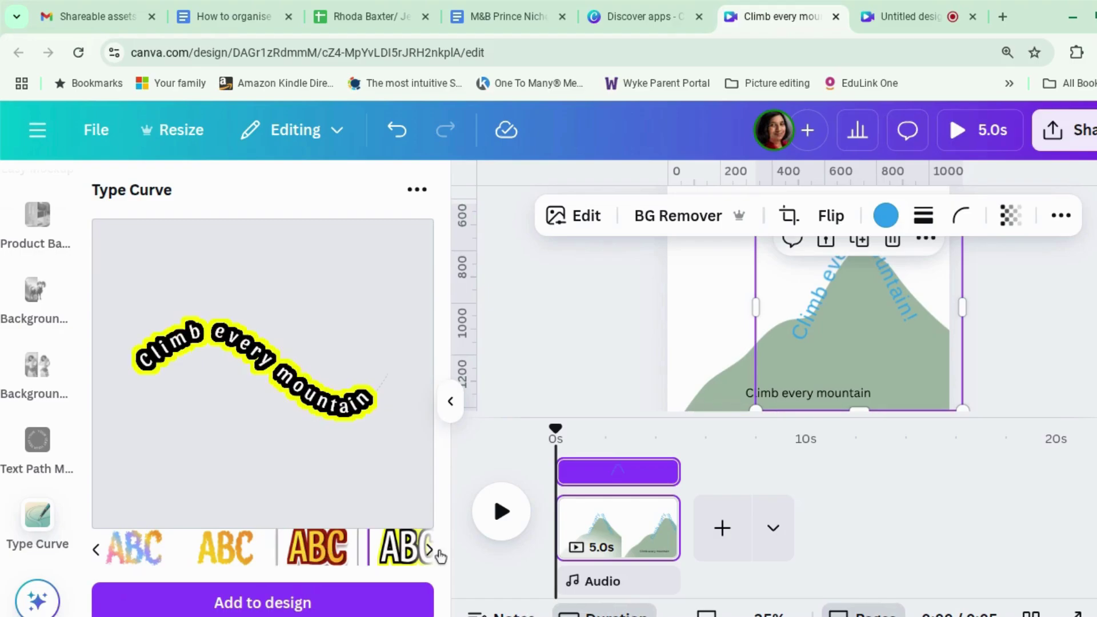
click(429, 550)
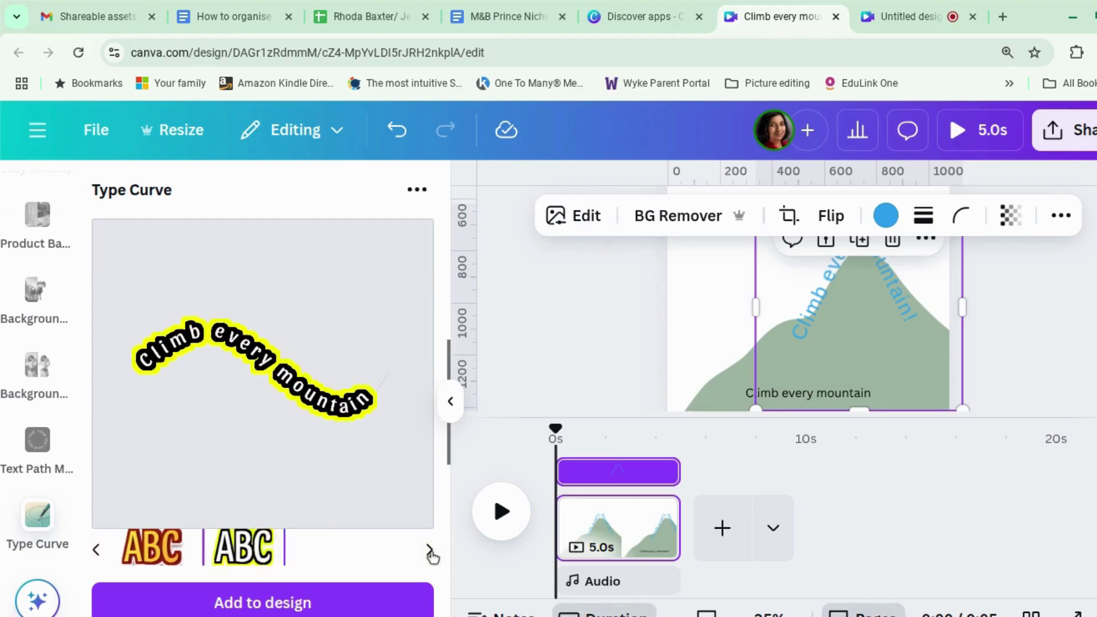
Apply the grey-to-black gradient text style to the wave text.
click(96, 549)
click(97, 550)
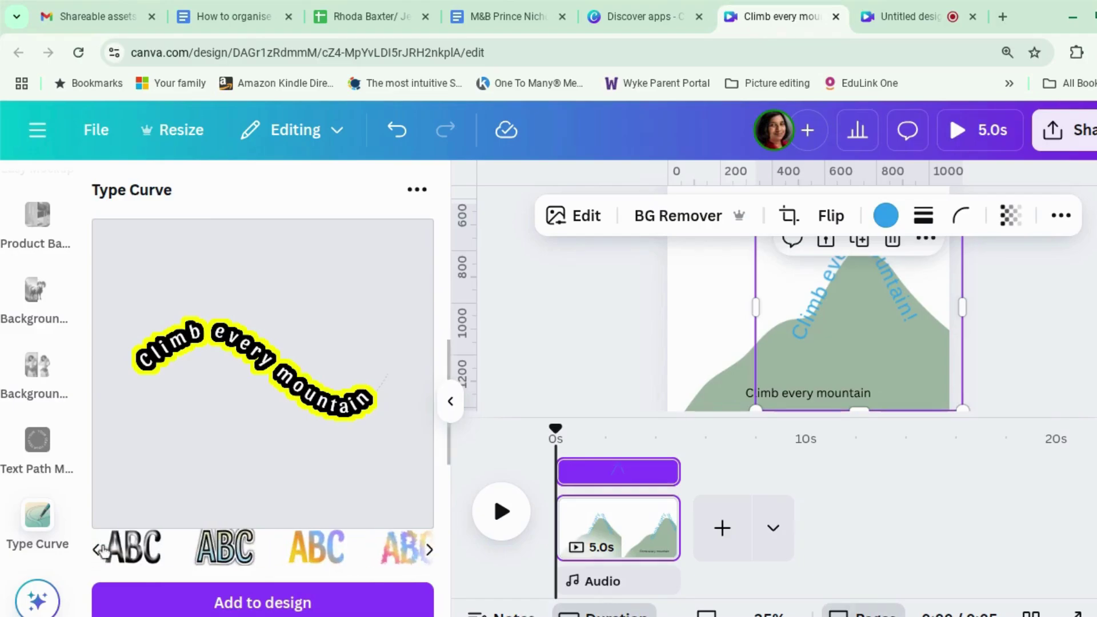
click(132, 551)
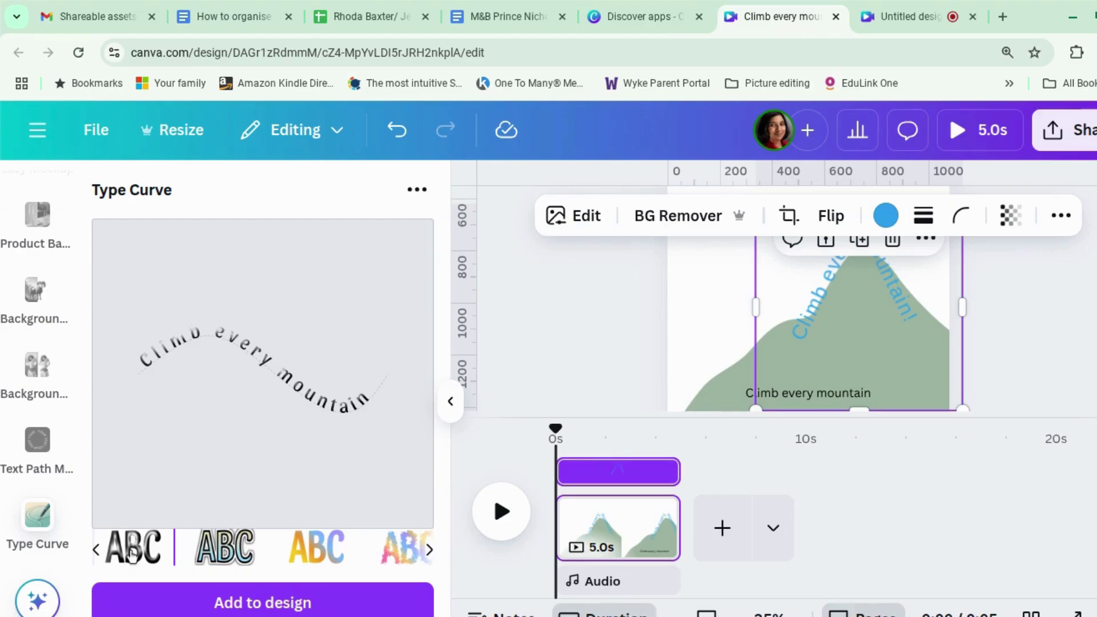
Set the wave text's offset along the path to 2.
scroll(192, 558, down, 3)
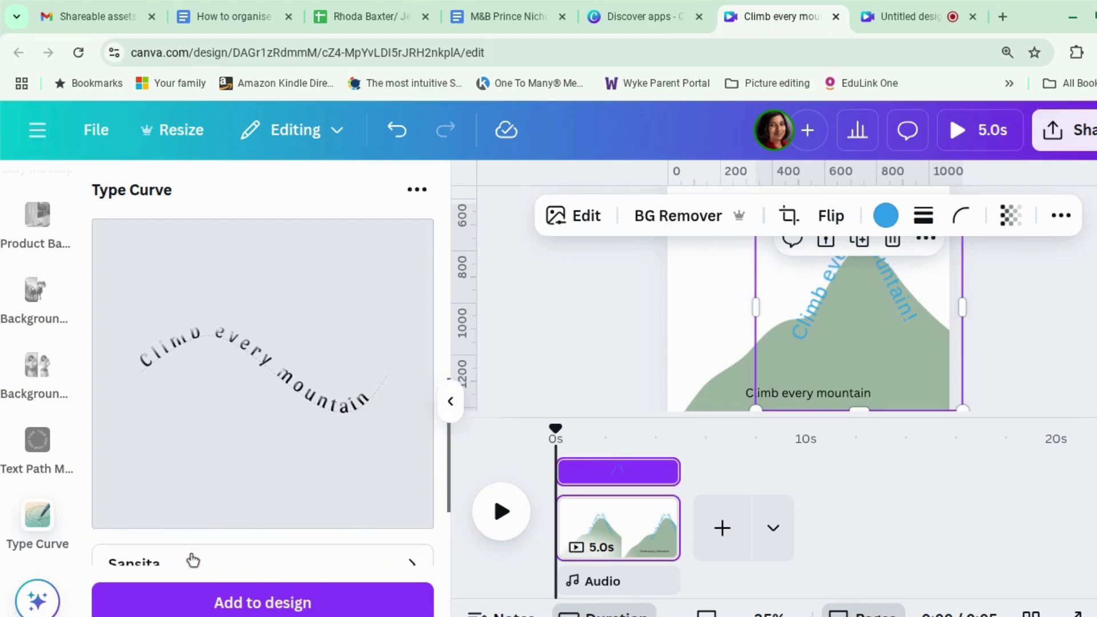
scroll(193, 560, down, 1)
scroll(193, 560, down, 1)
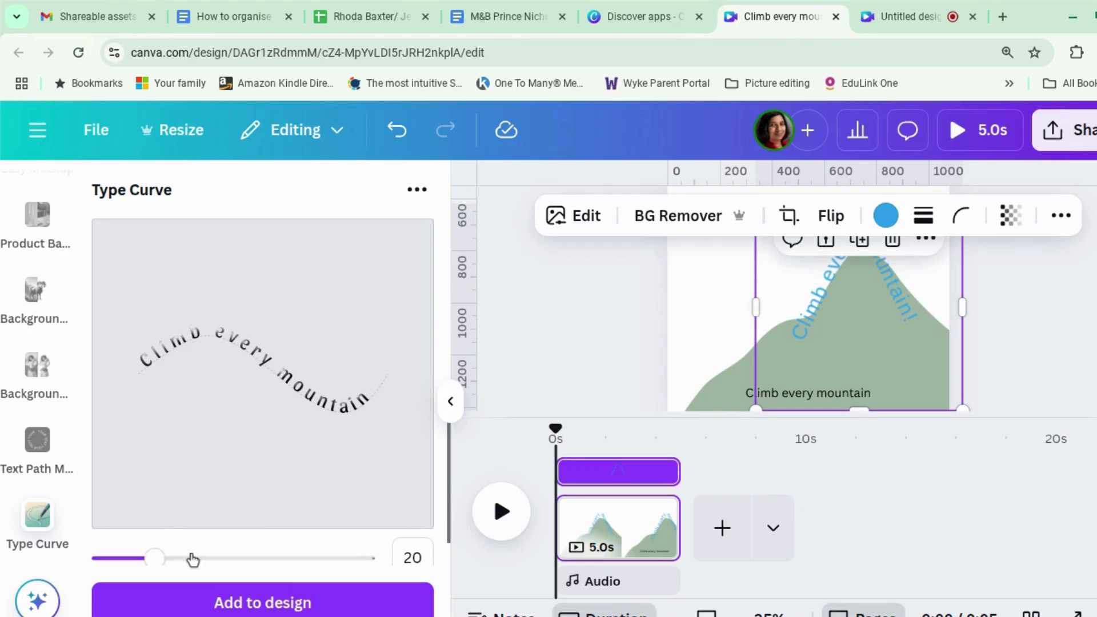
scroll(193, 559, up, 3)
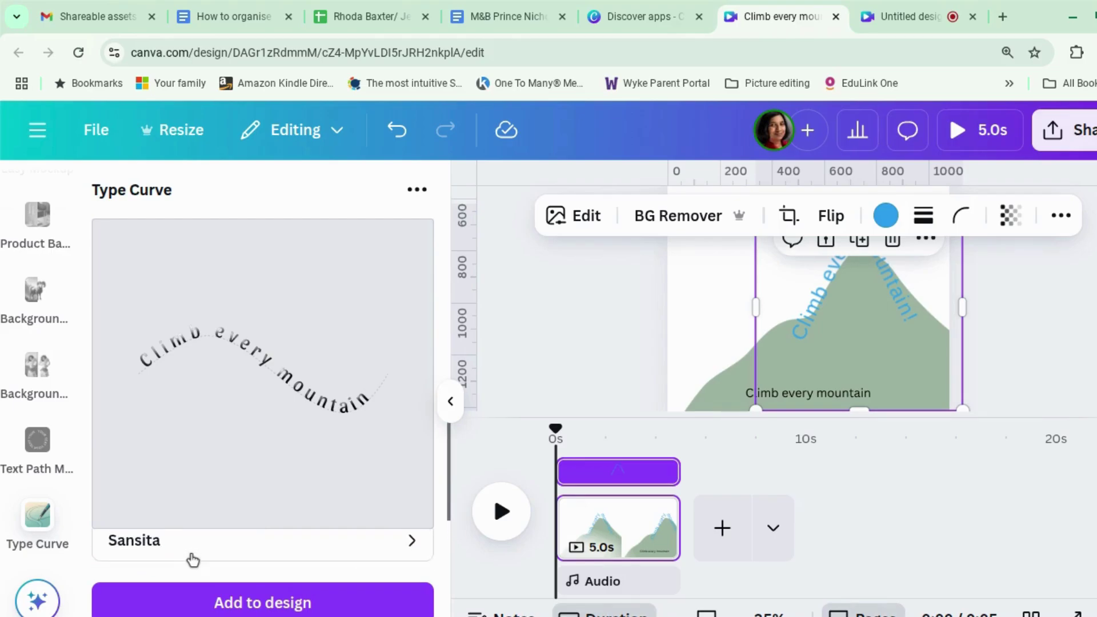
scroll(193, 560, down, 2)
scroll(193, 559, down, 4)
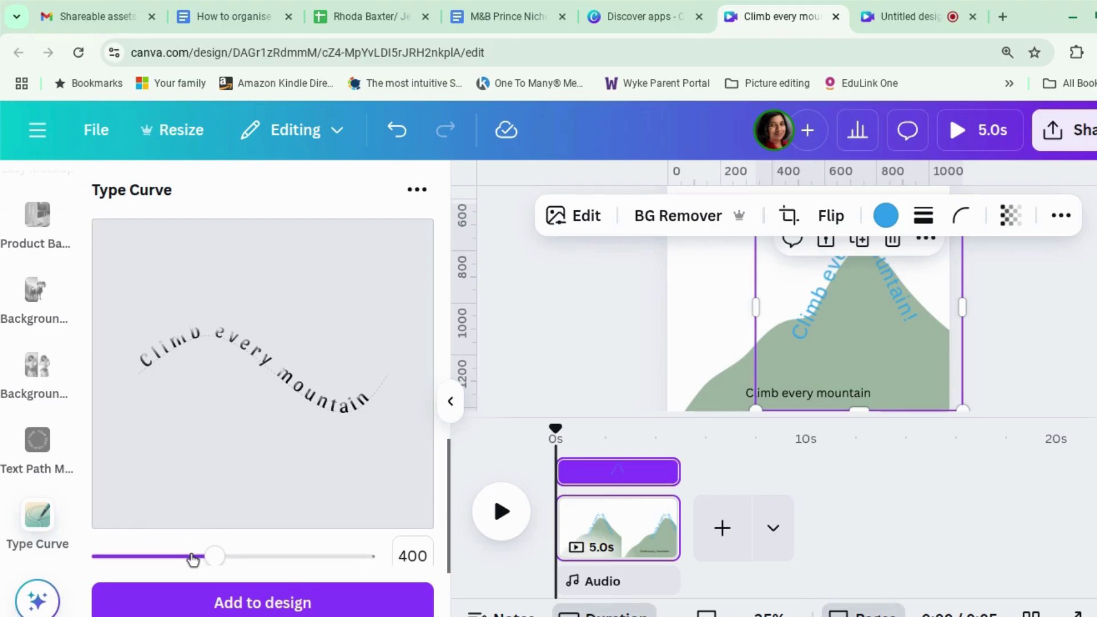
scroll(193, 560, down, 3)
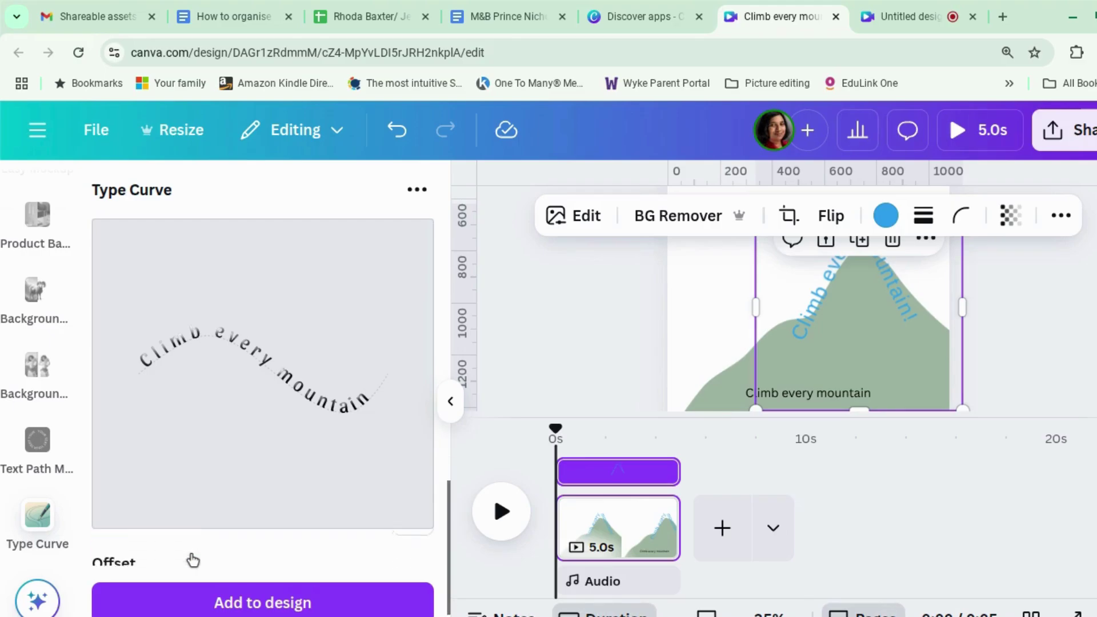
scroll(194, 560, down, 2)
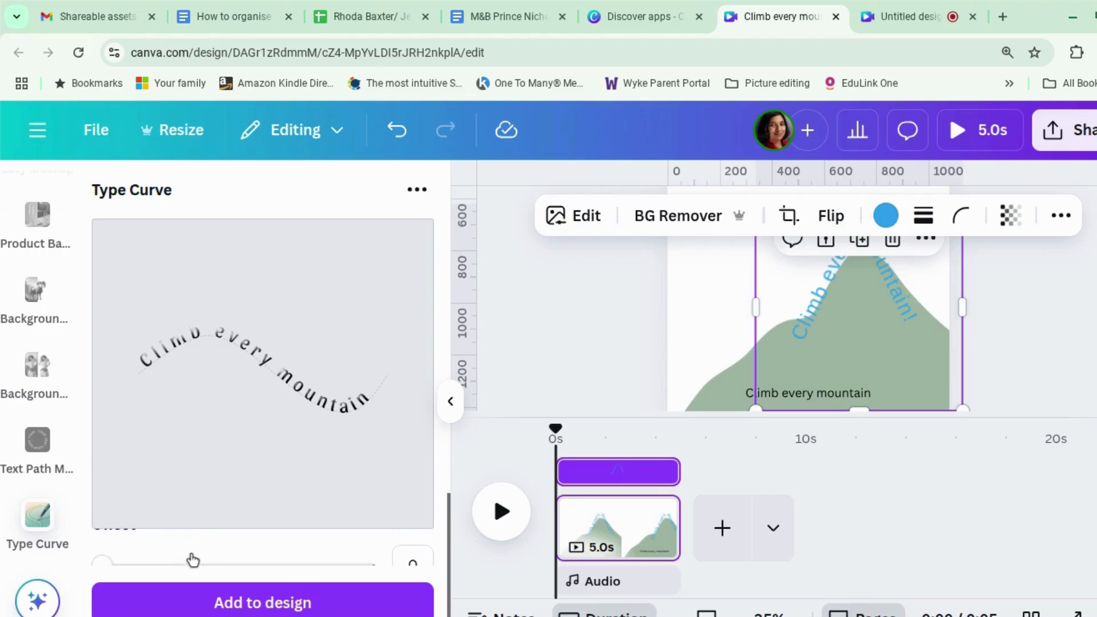
drag(101, 555, 106, 556)
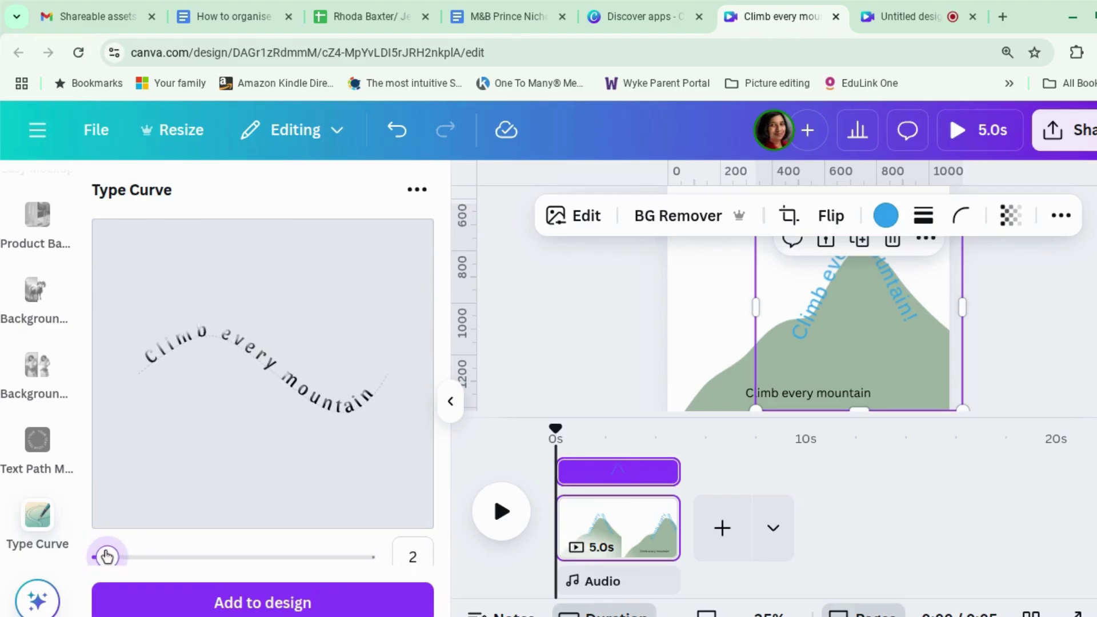
Add the wave text to the design and rotate it counter-clockwise to match the rise of the mountain's left slope.
scroll(250, 501, down, 1)
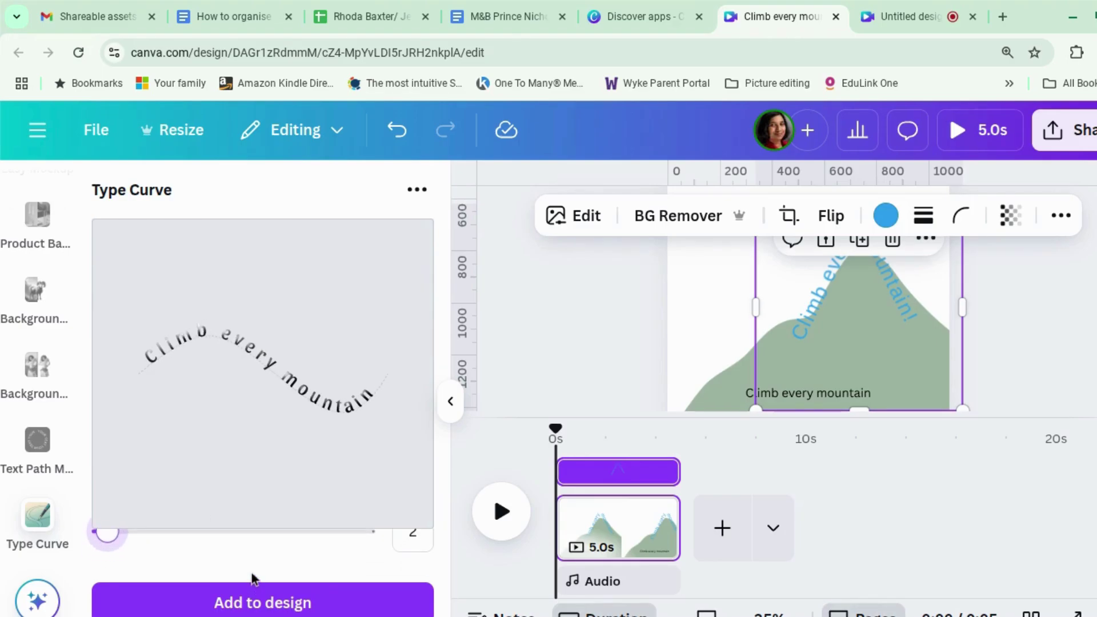
click(268, 604)
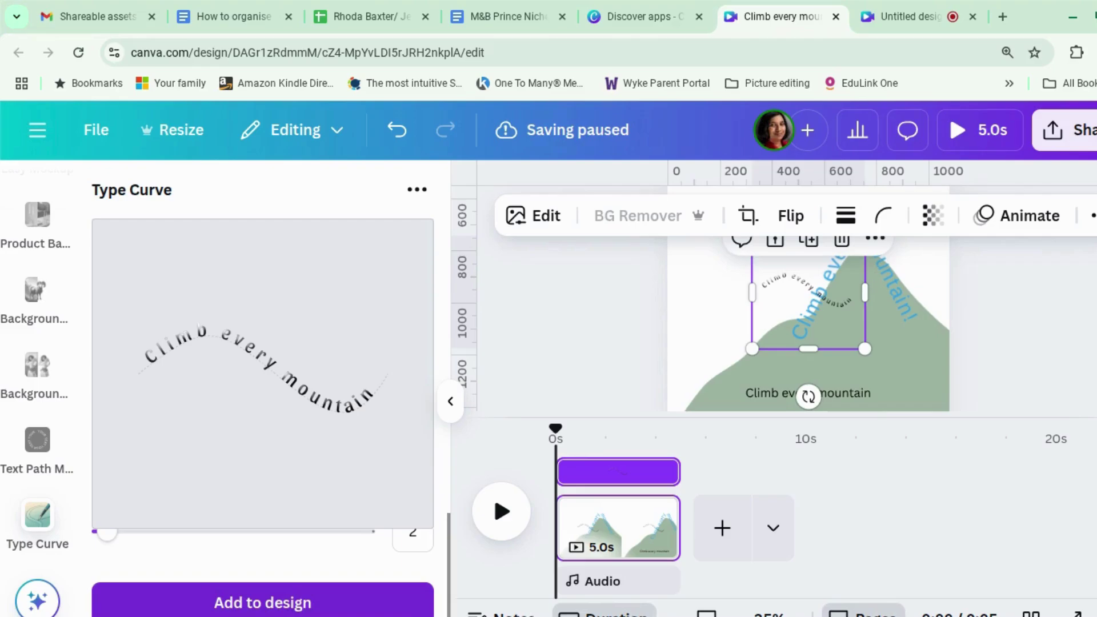
drag(808, 396, 881, 368)
mouse_move(784, 336)
mouse_down()
mouse_move(756, 357)
mouse_move(778, 349)
mouse_up()
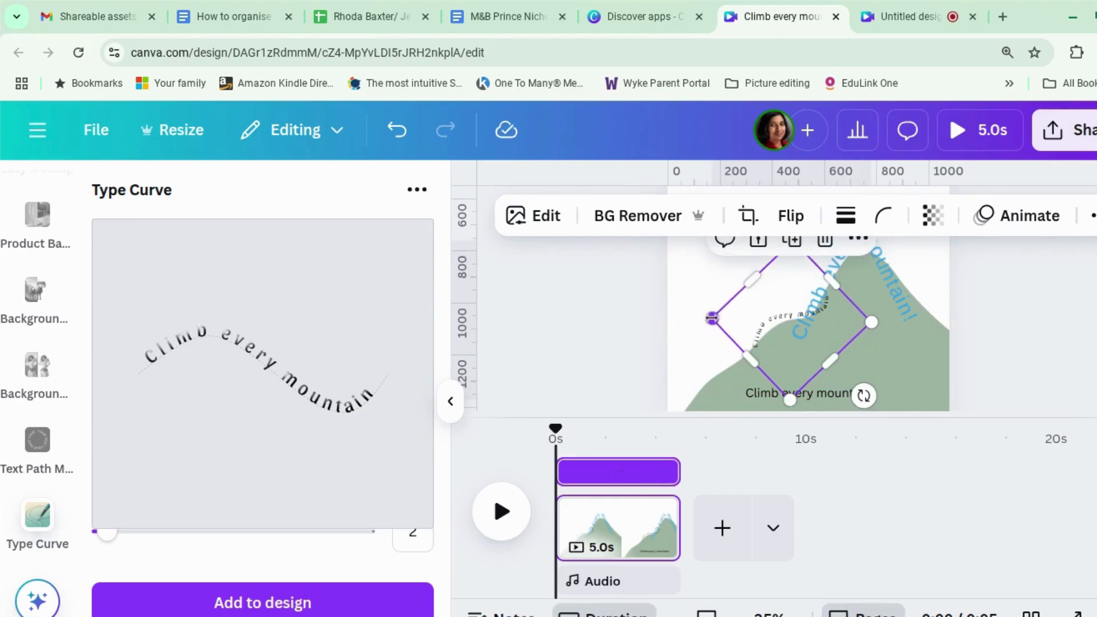
Enlarge the wave text and move it above the mountain's left slope.
drag(712, 318, 632, 315)
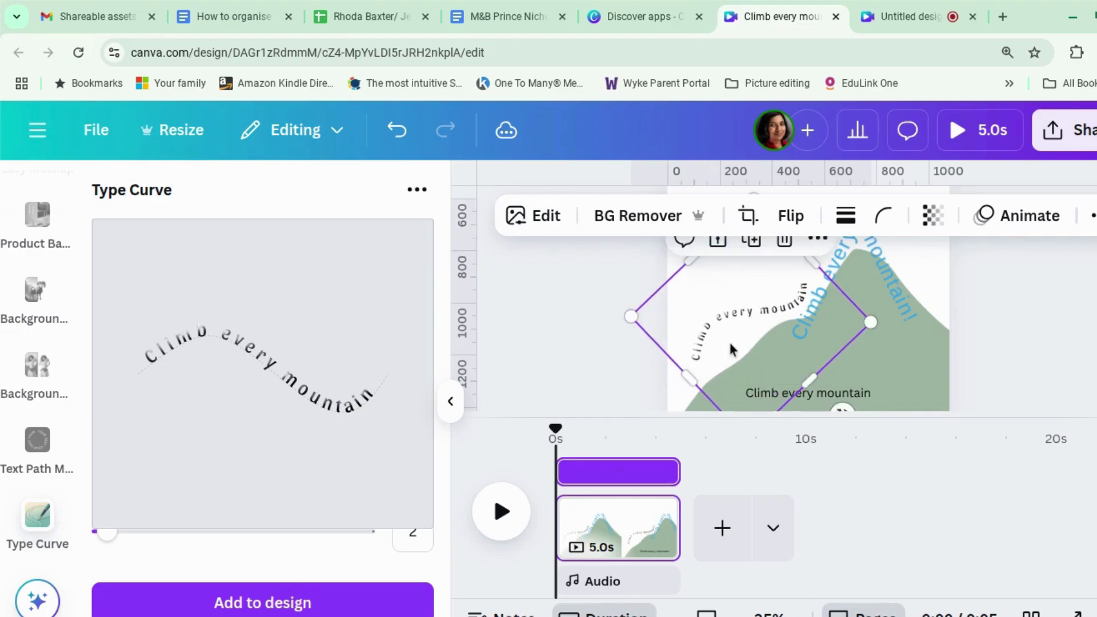
drag(738, 350, 781, 293)
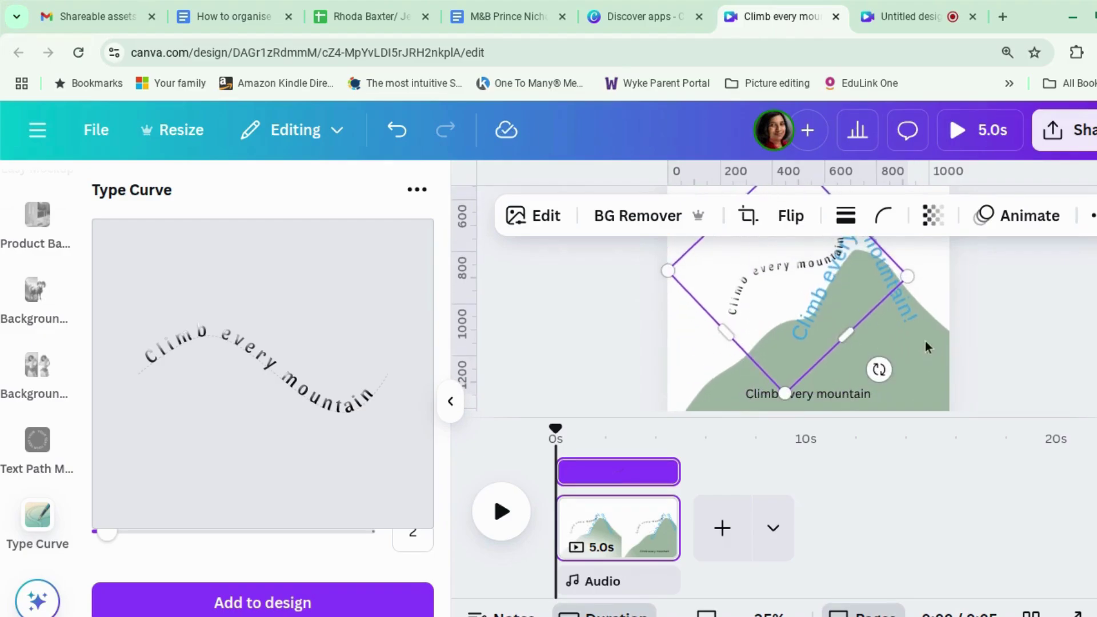
scroll(925, 340, up, 1)
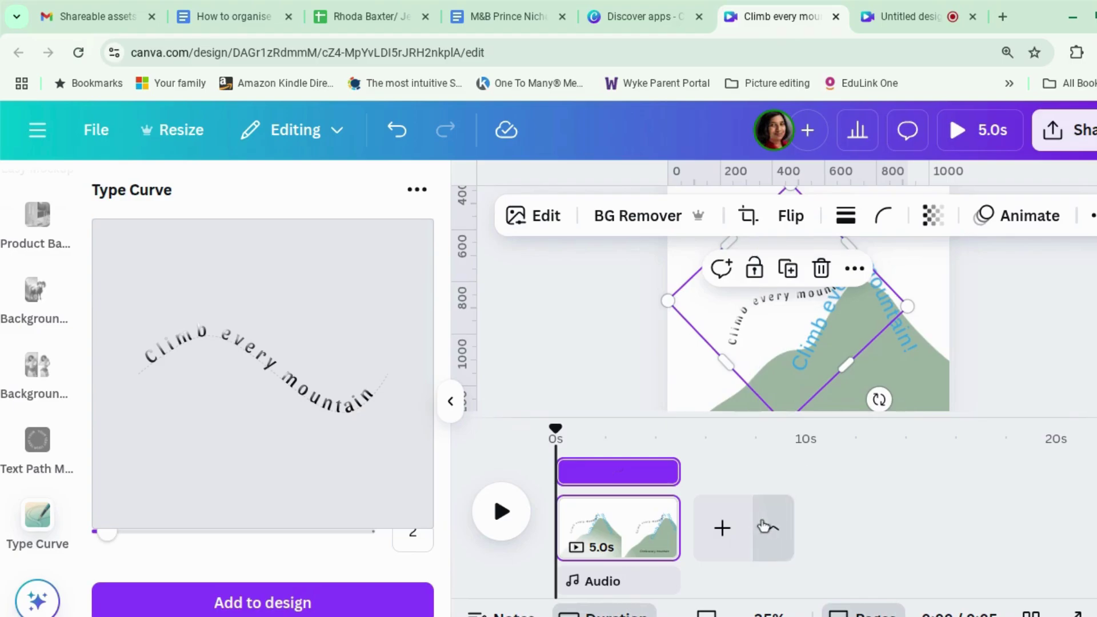
scroll(927, 394, up, 3)
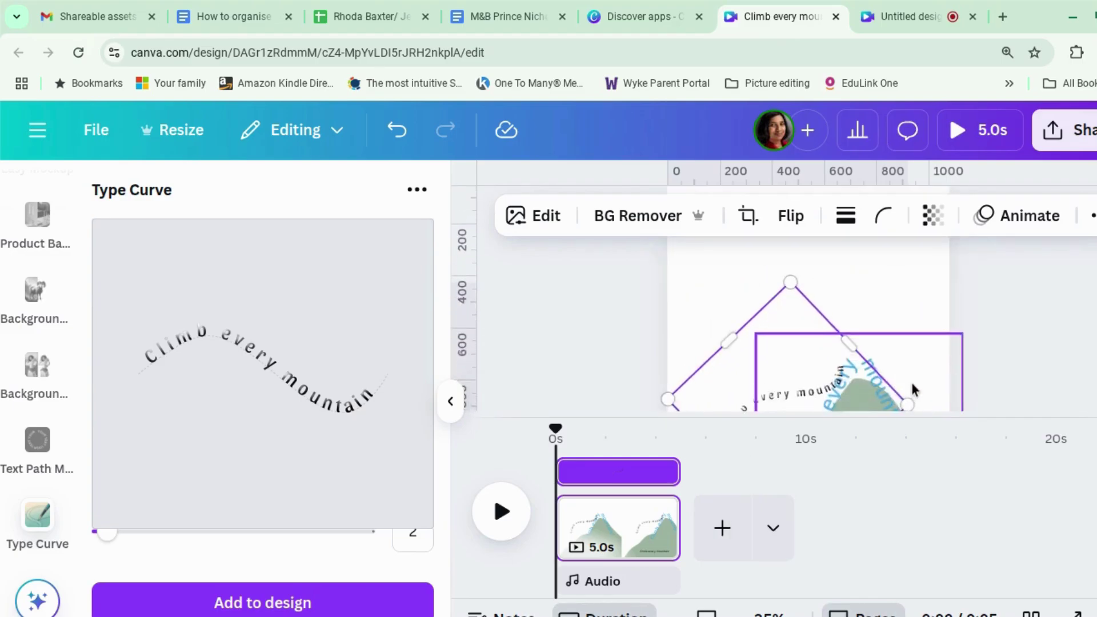
Duplicate the 5-second page in the timeline.
click(627, 541)
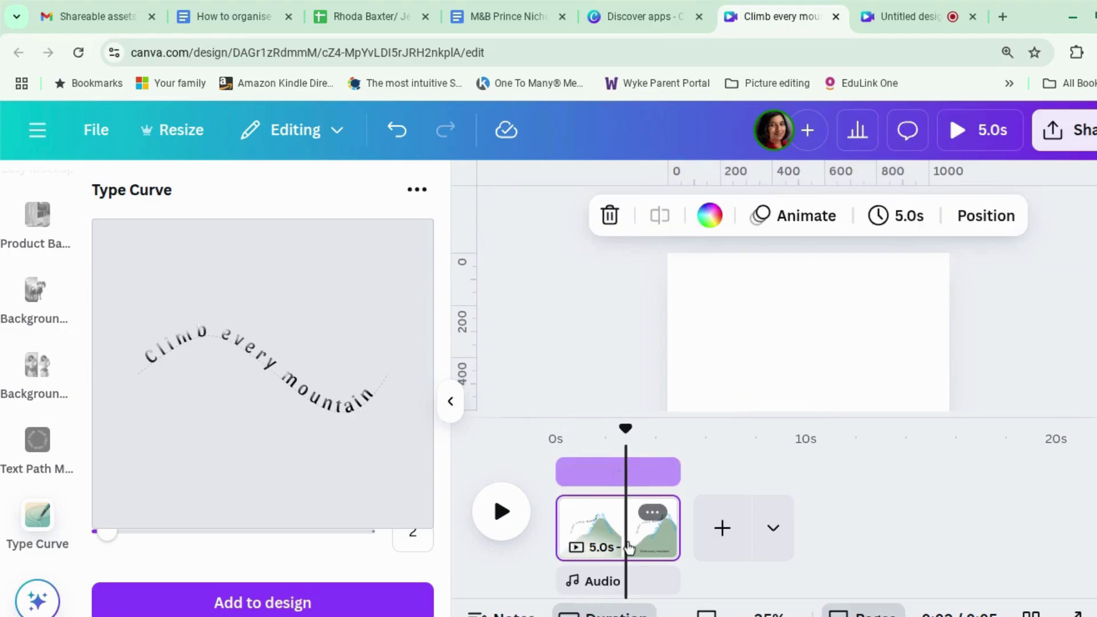
scroll(893, 336, down, 4)
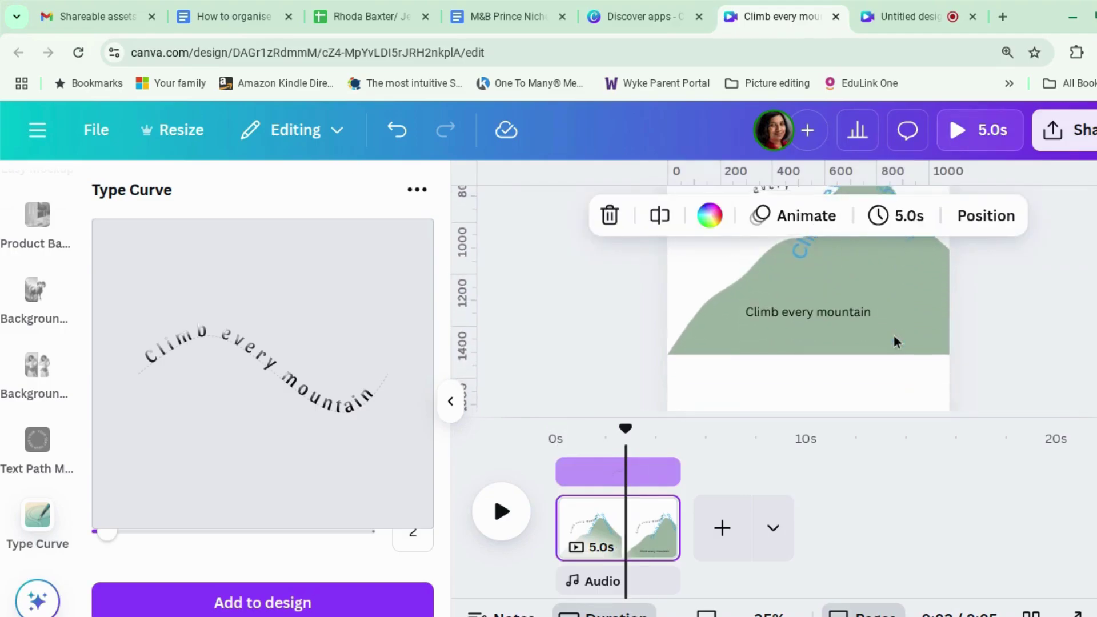
right_click(650, 526)
click(708, 398)
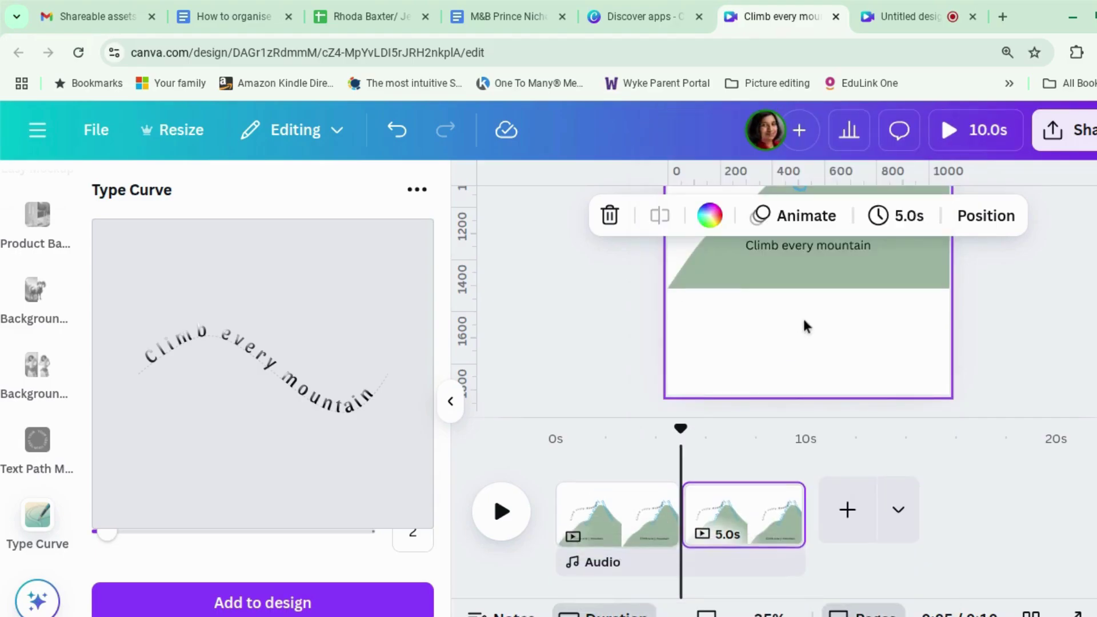
Delete the blue triangular text on the duplicated page and reposition the mountain and wave text so the left slope meets the text.
click(868, 332)
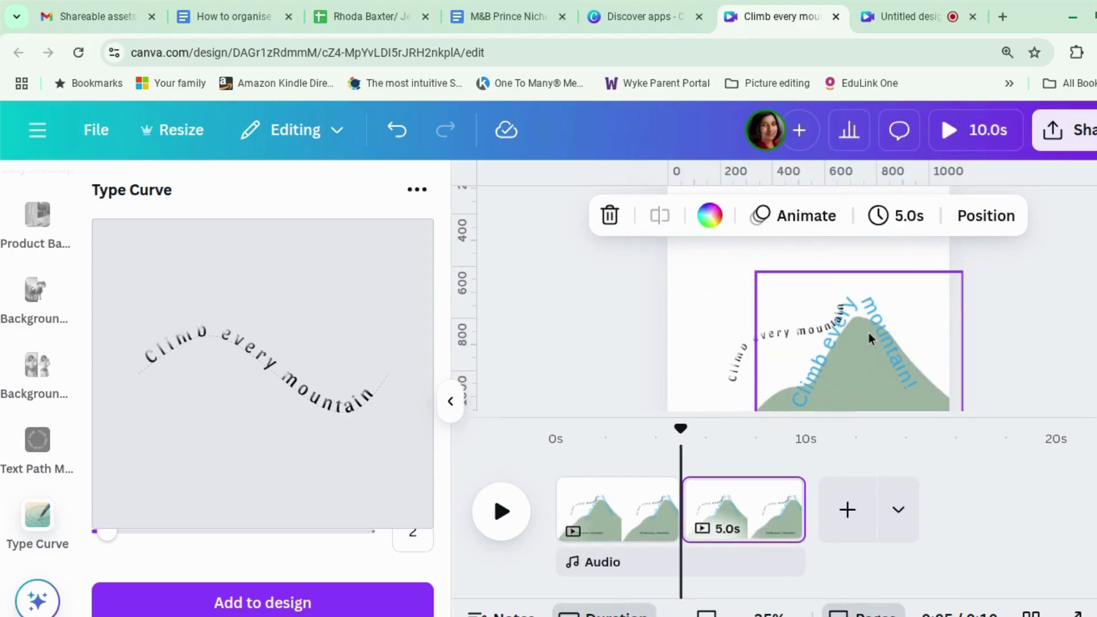
click(869, 328)
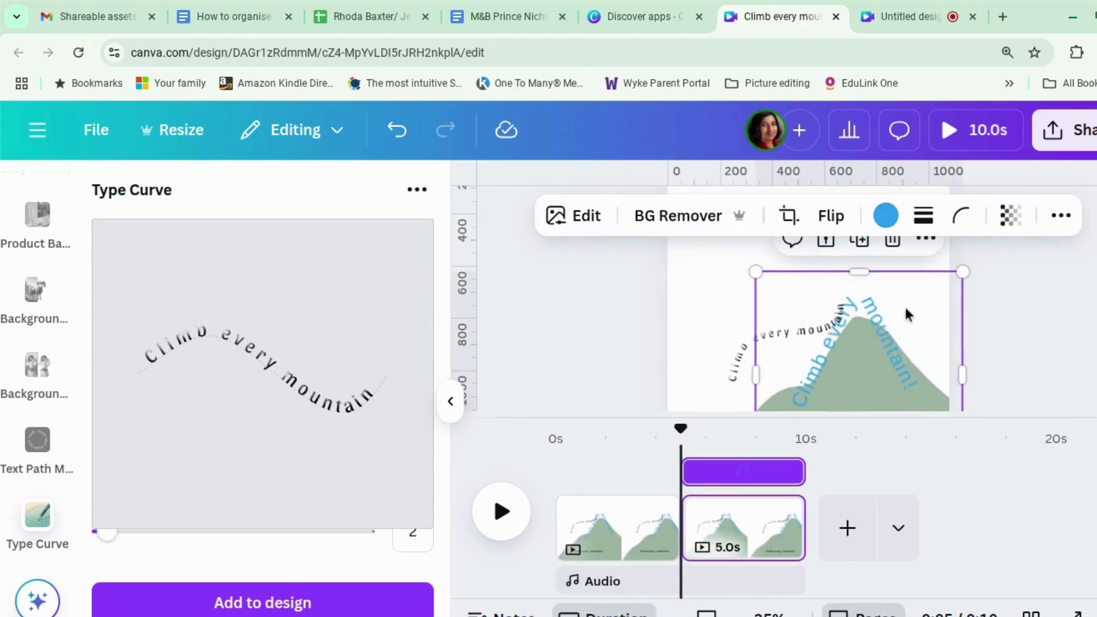
key(Delete)
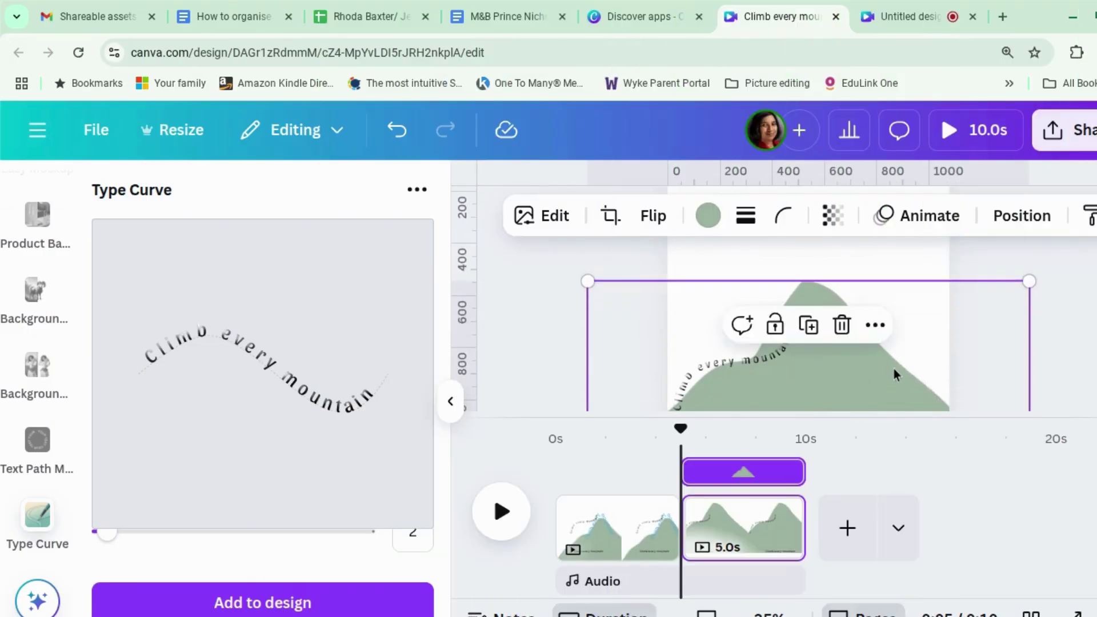
Rotate the mountain image by 7.5 degrees inside its crop frame and move it so its left slope follows the wave text.
double_click(893, 368)
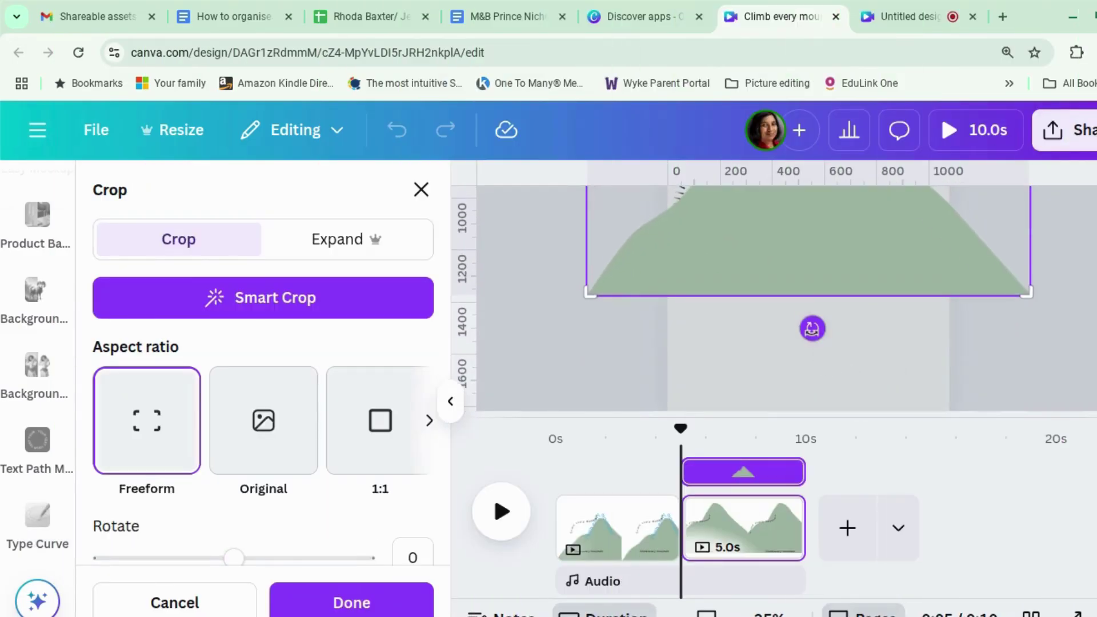
drag(812, 328, 793, 327)
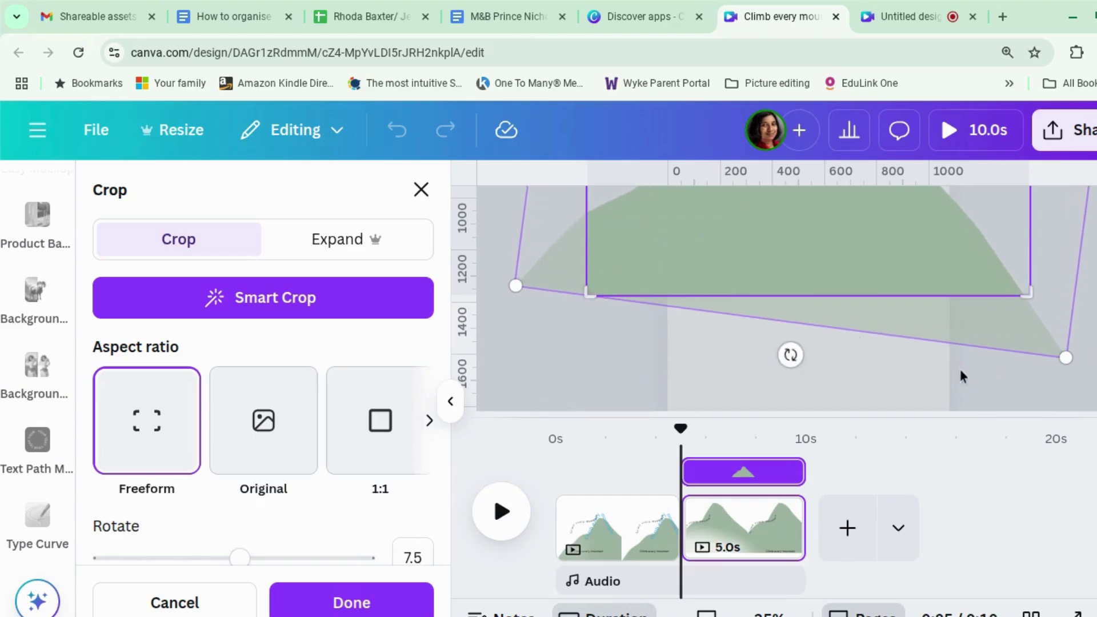
click(1032, 389)
scroll(1029, 385, up, 3)
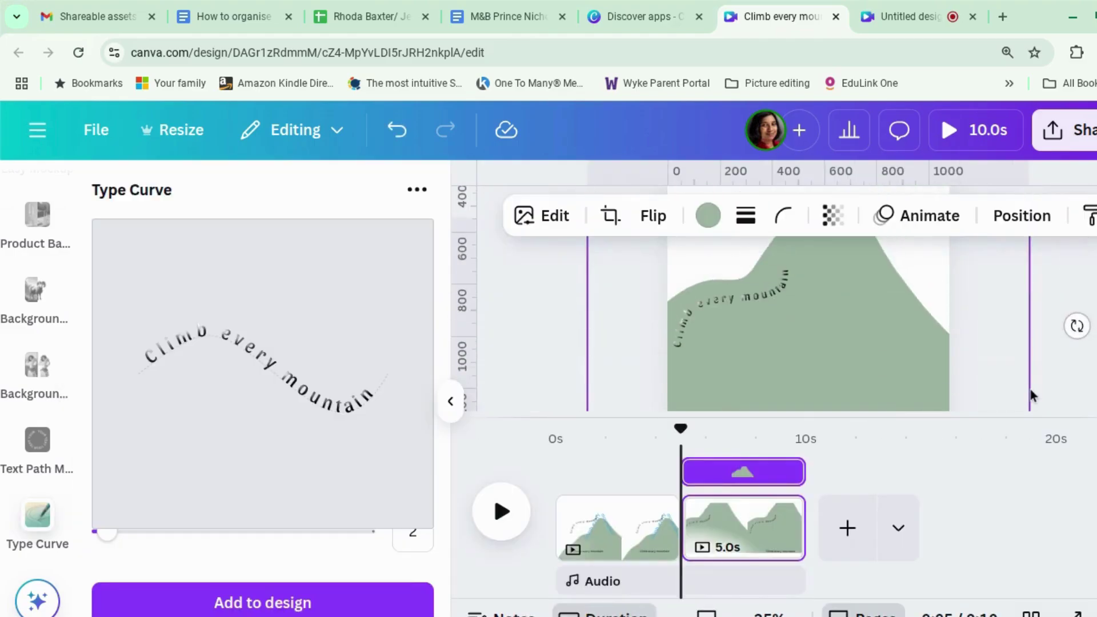
drag(845, 359, 864, 377)
key(Escape)
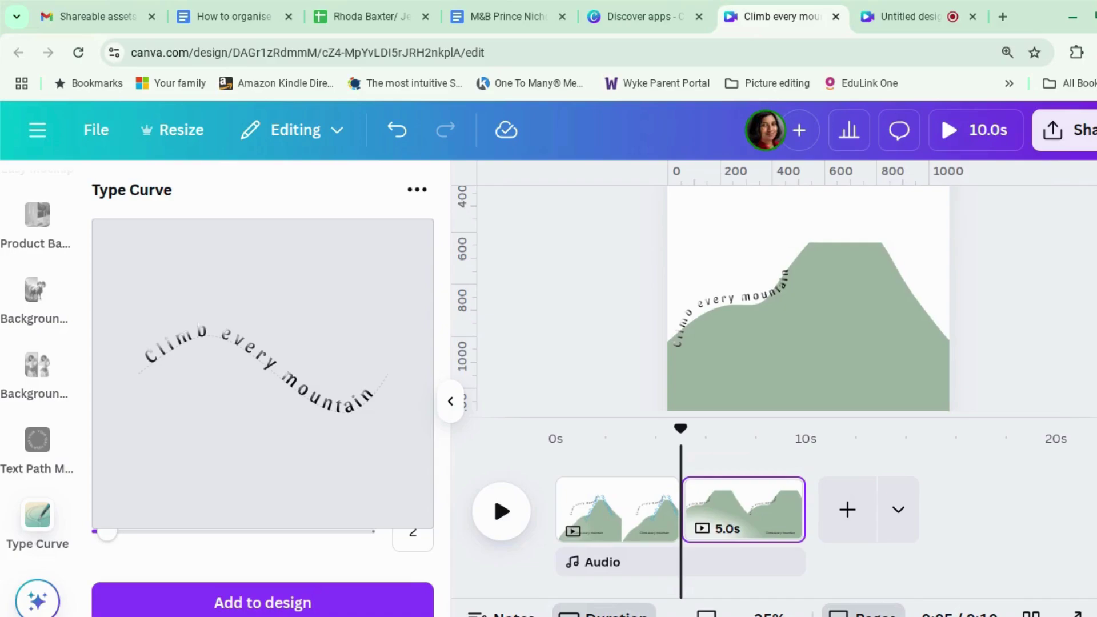